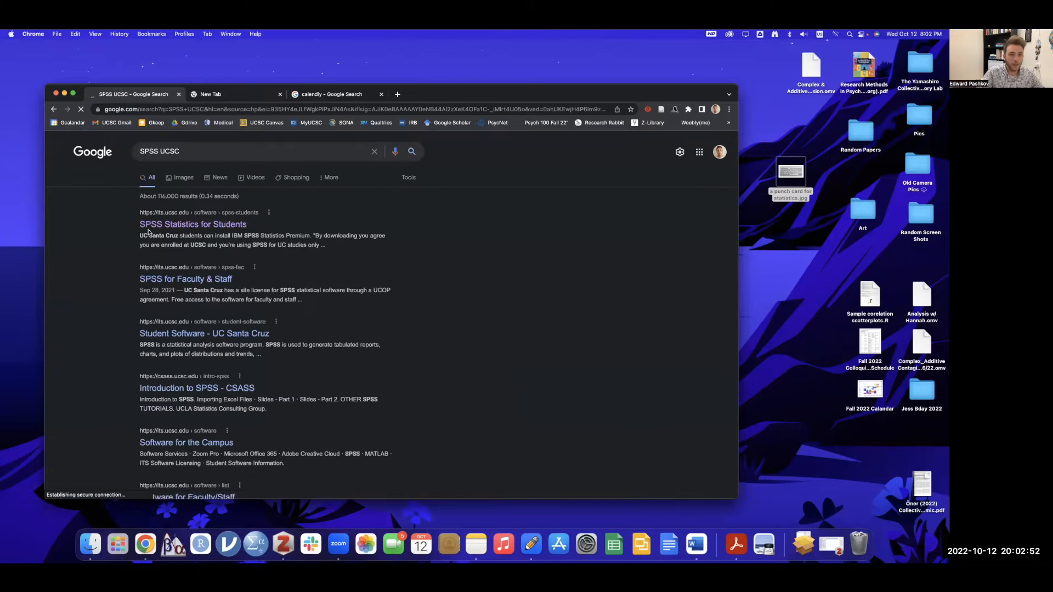
- In the new tab, search Google for 'Texas A and m SPSS' and enlarge the results
scroll(143, 228, up, 5)
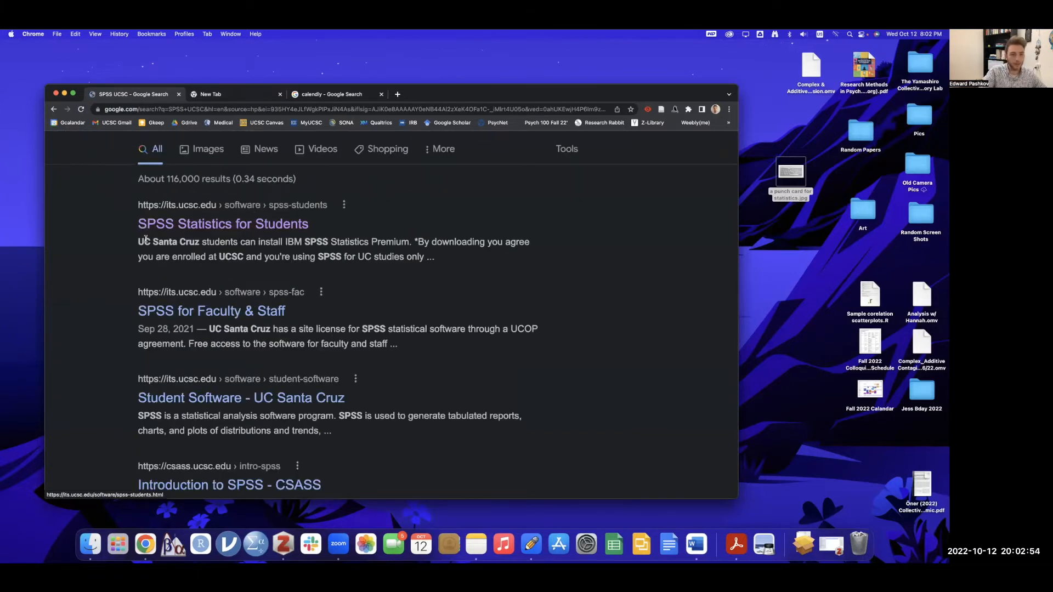
scroll(117, 228, up, 3)
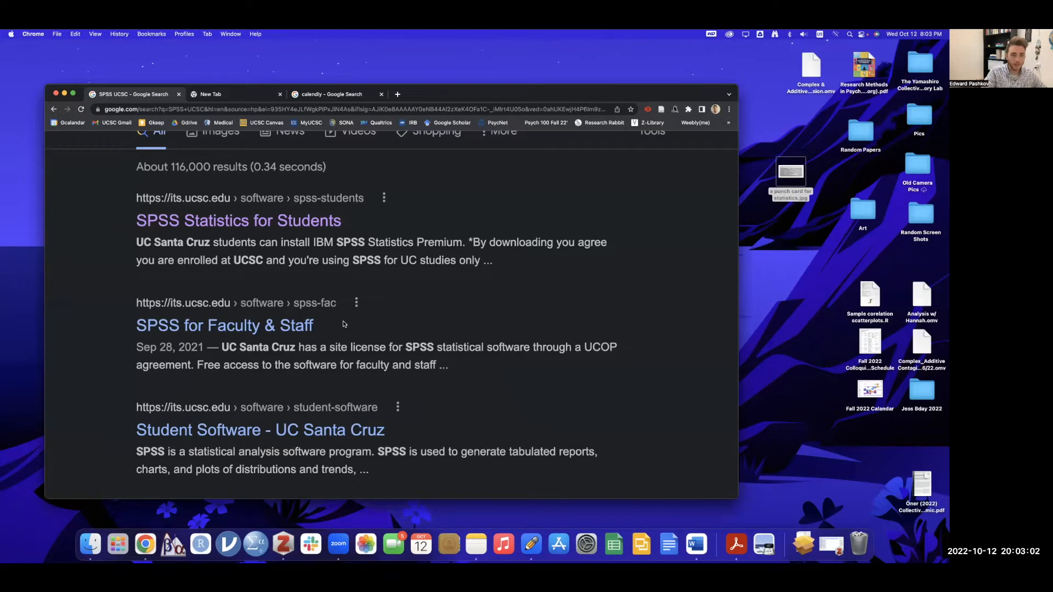
scroll(344, 324, up, 5)
click(207, 99)
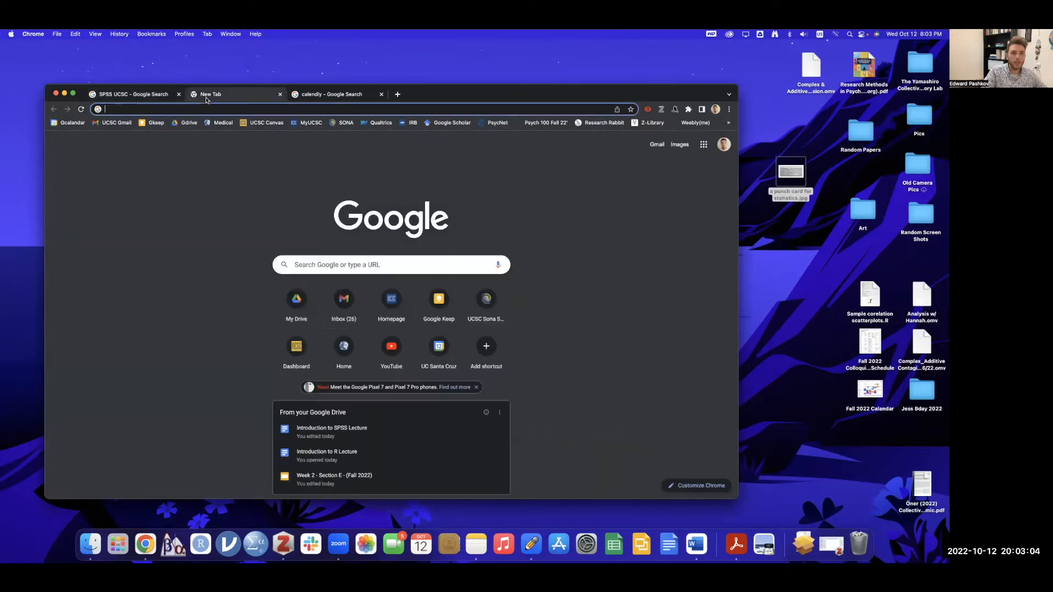
click(333, 269)
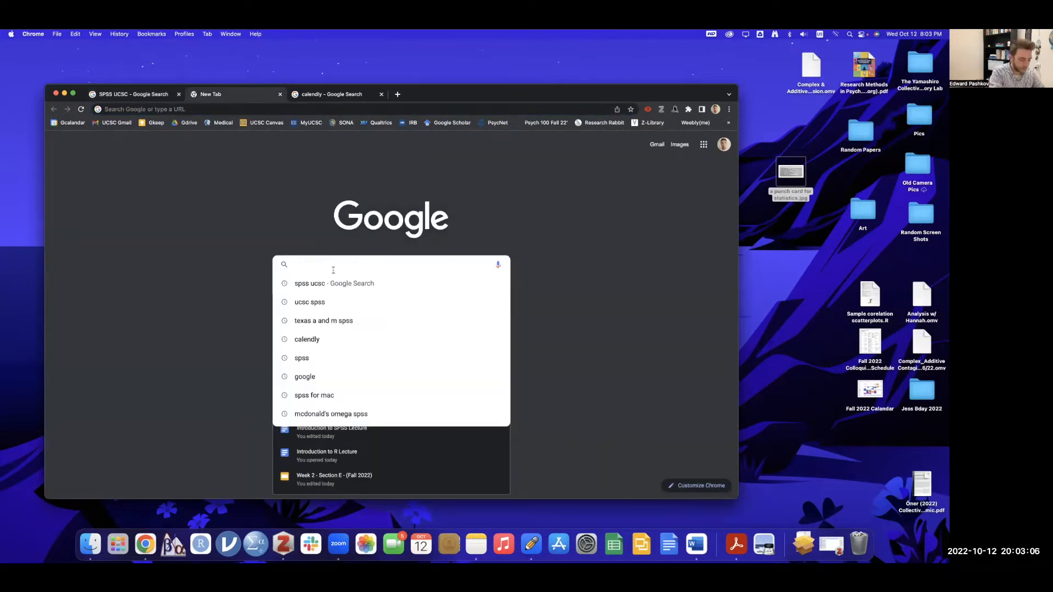
text(Te)
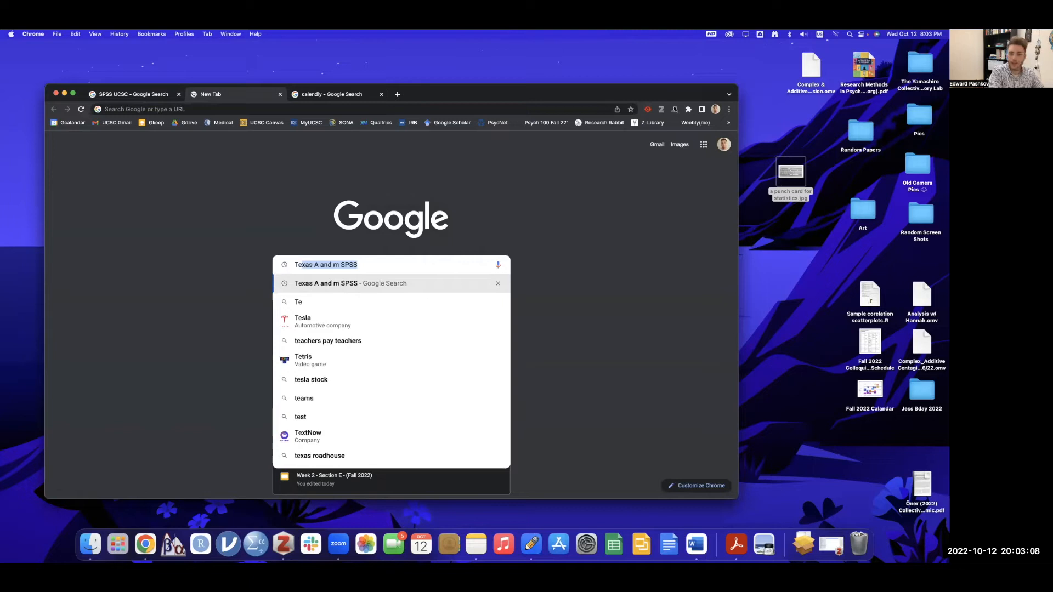
key(Return)
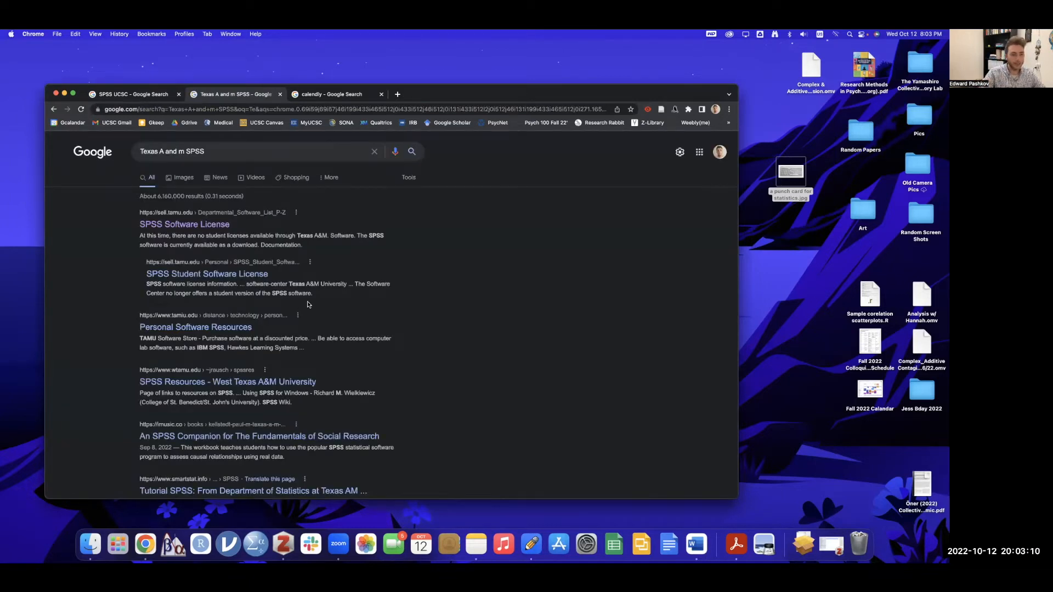
key(super+plus)
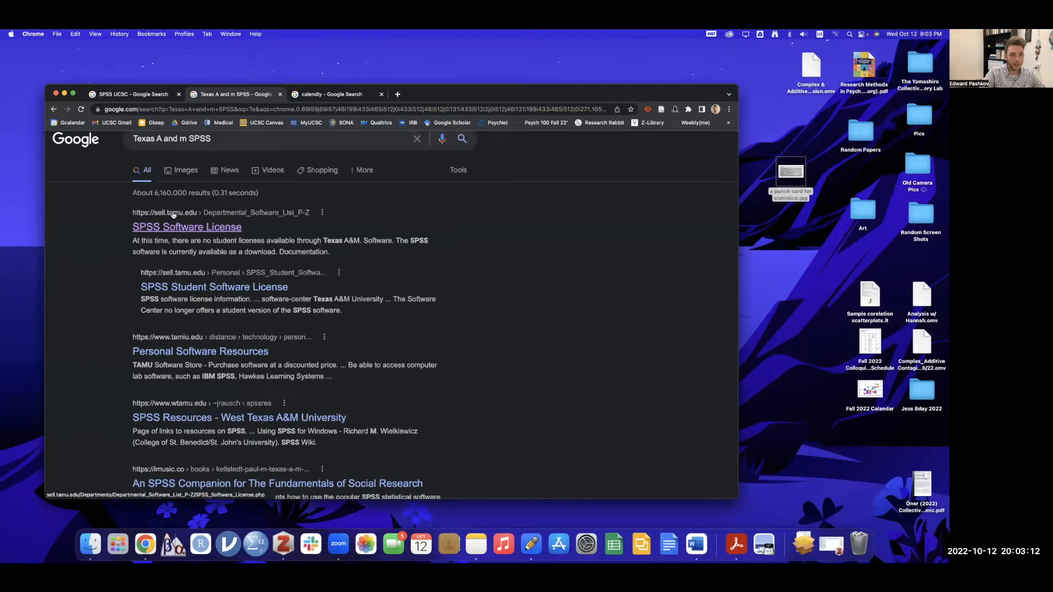
key(super+plus)
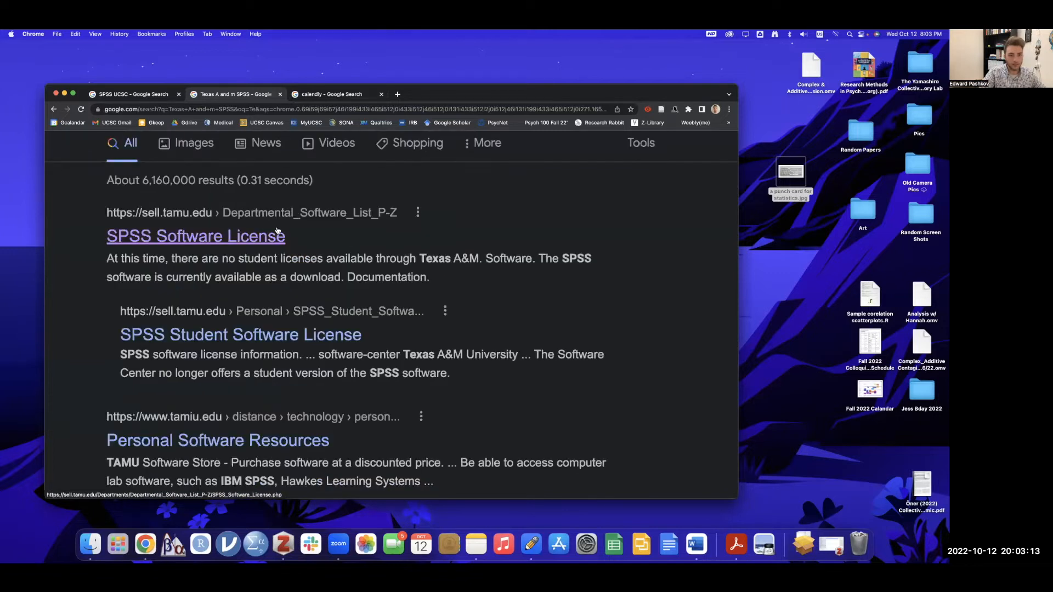
- View the Texas A&M SPSS Software License page, then close it to return to the SPSS UCSC results
click(242, 239)
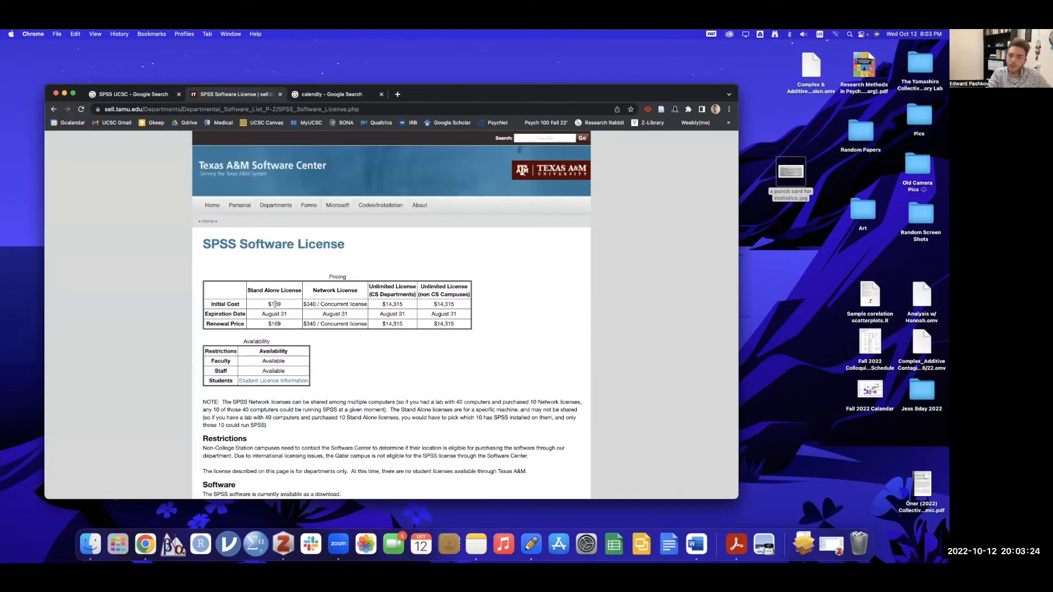
click(280, 96)
click(150, 95)
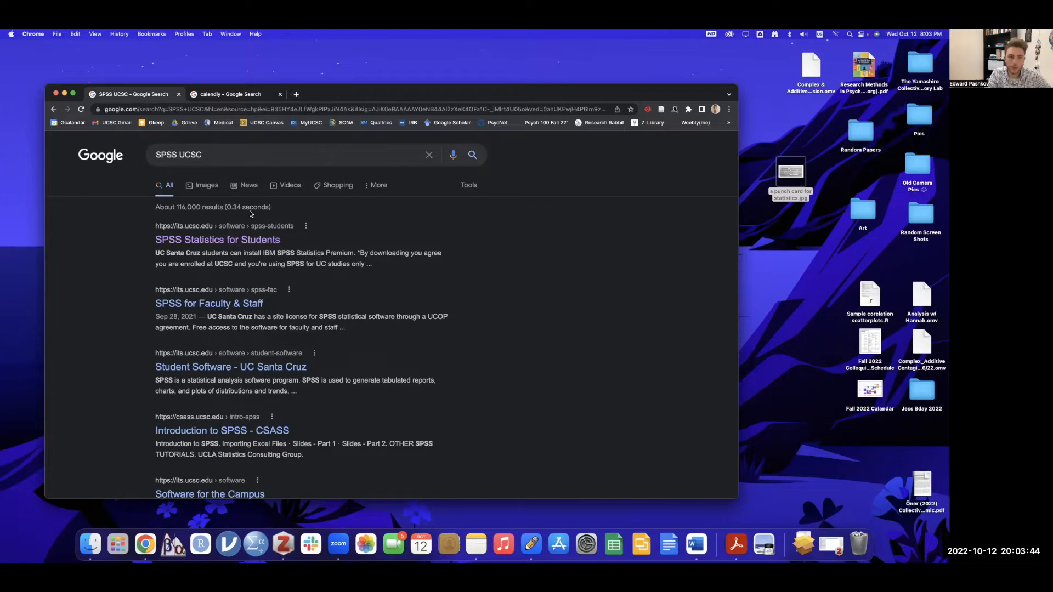
- Search 'IMB SPSS' in a new tab, open IBM's SPSS page and start the Statistics trial sign-up
click(296, 97)
text(IMB SPSS)
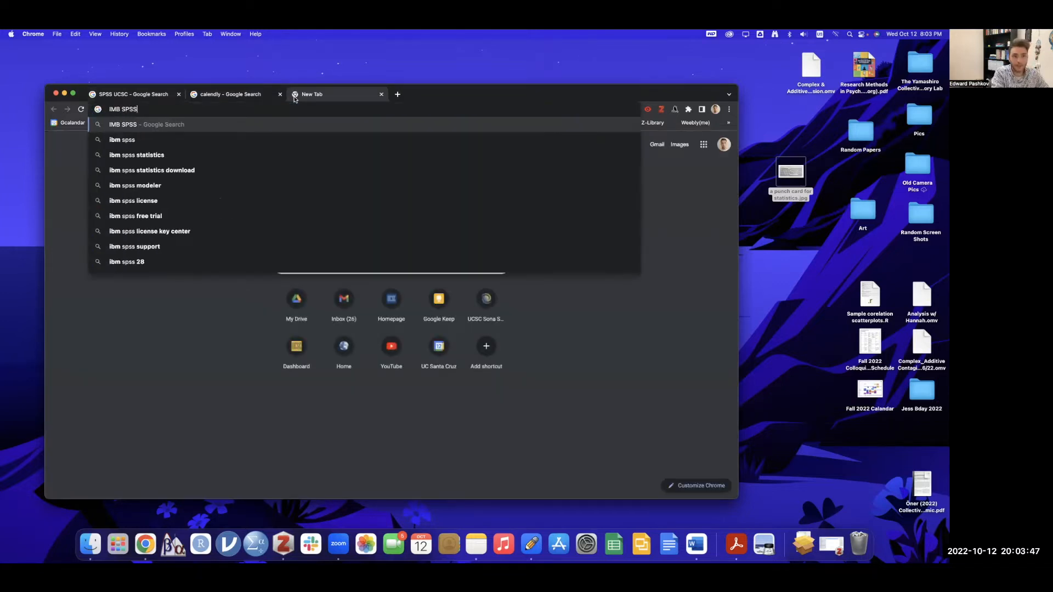
key(Return)
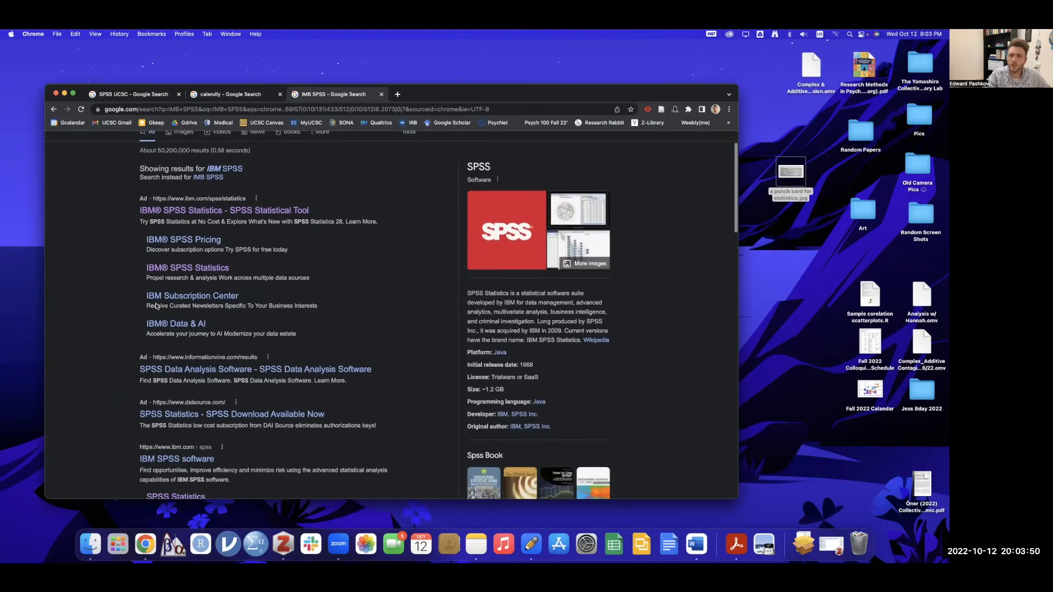
scroll(159, 313, down, 3)
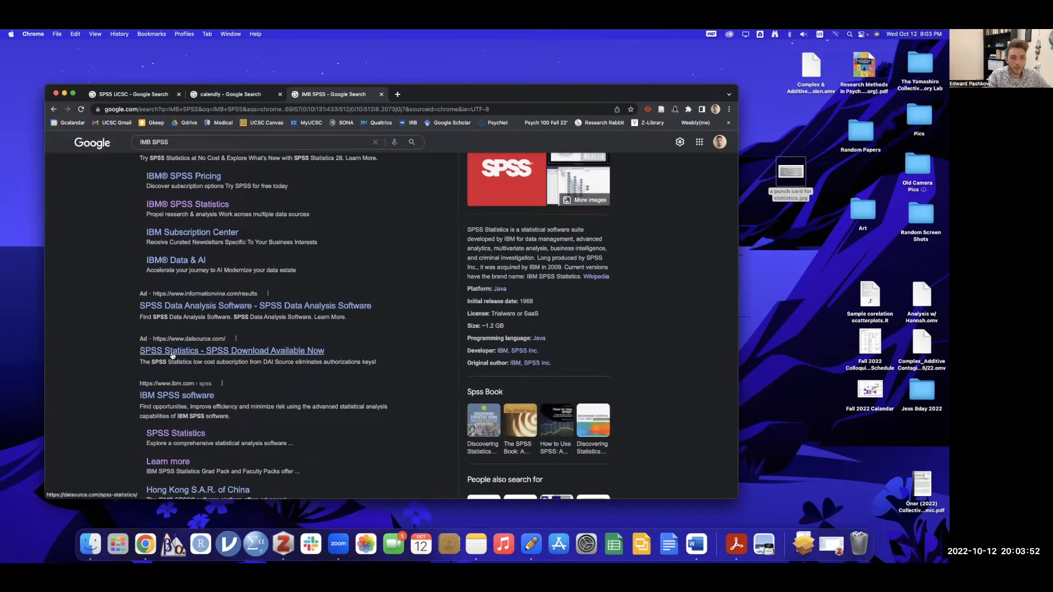
click(169, 399)
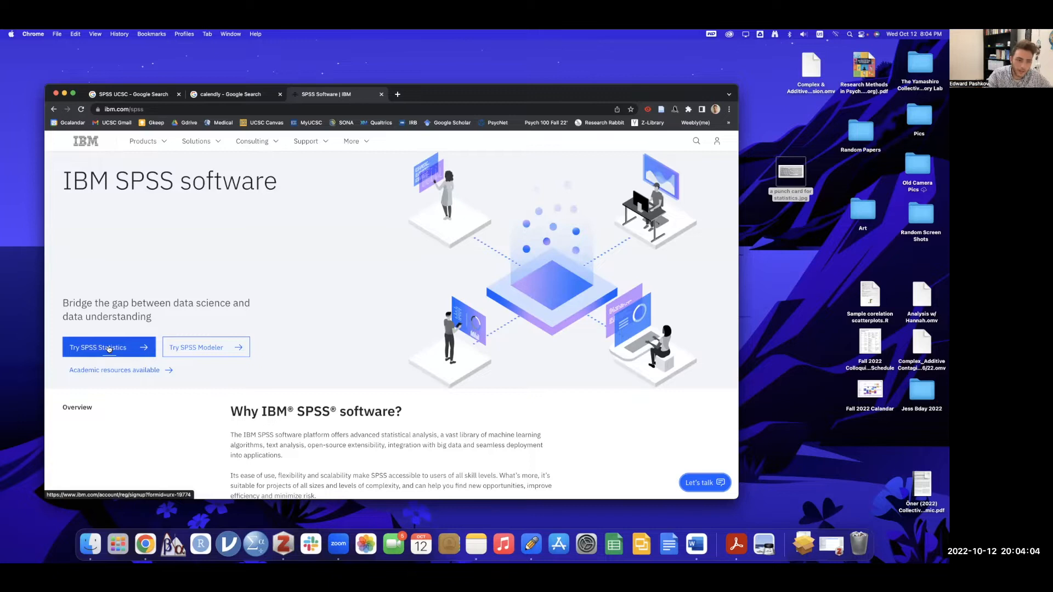
click(109, 349)
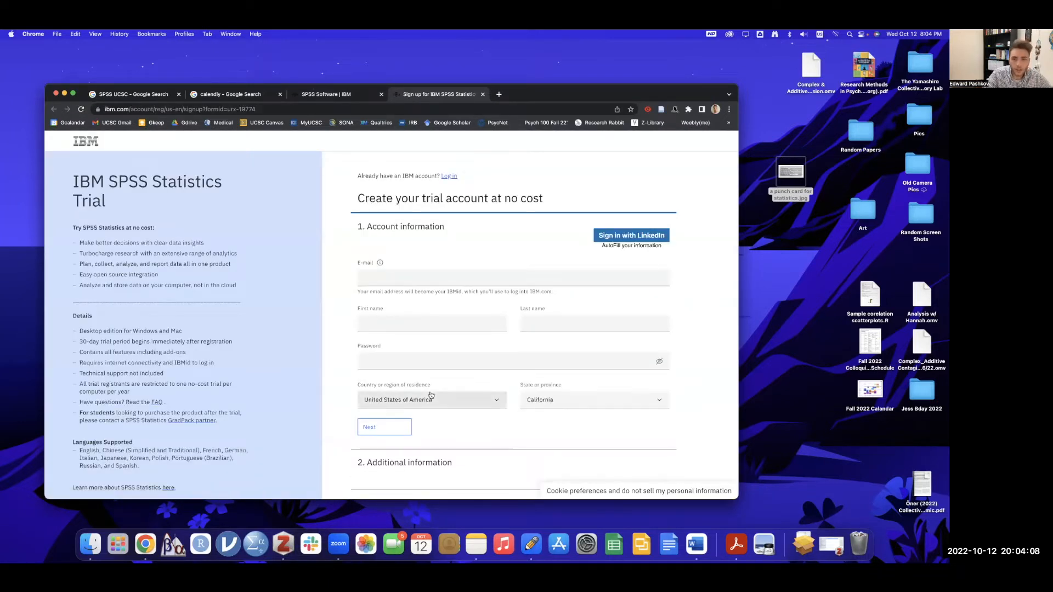
- Return to the SPSS UCSC results and open the SPSS Statistics for Students page
scroll(449, 320, down, 3)
scroll(446, 251, up, 3)
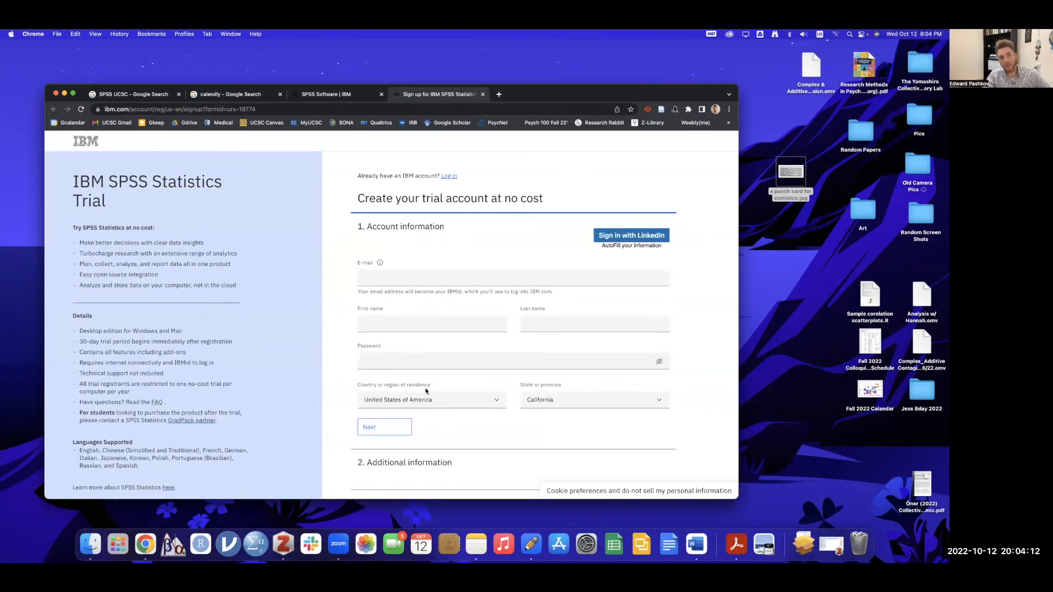
click(145, 97)
click(227, 240)
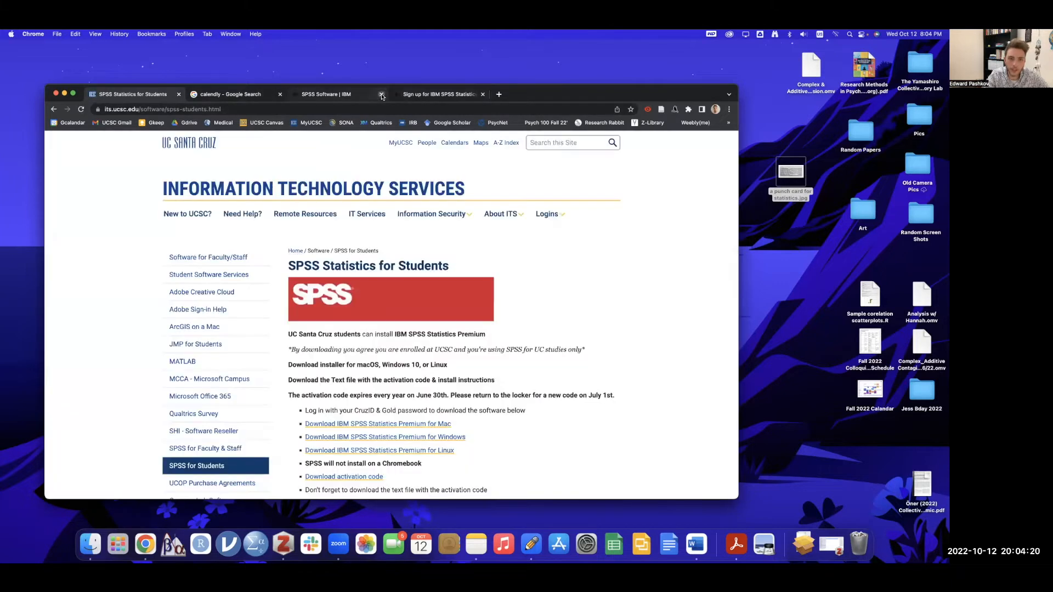
- Close both IBM tabs, download SPSS Statistics Premium for Mac, and launch the downloaded .pkg installer
click(382, 95)
click(382, 95)
scroll(478, 234, down, 3)
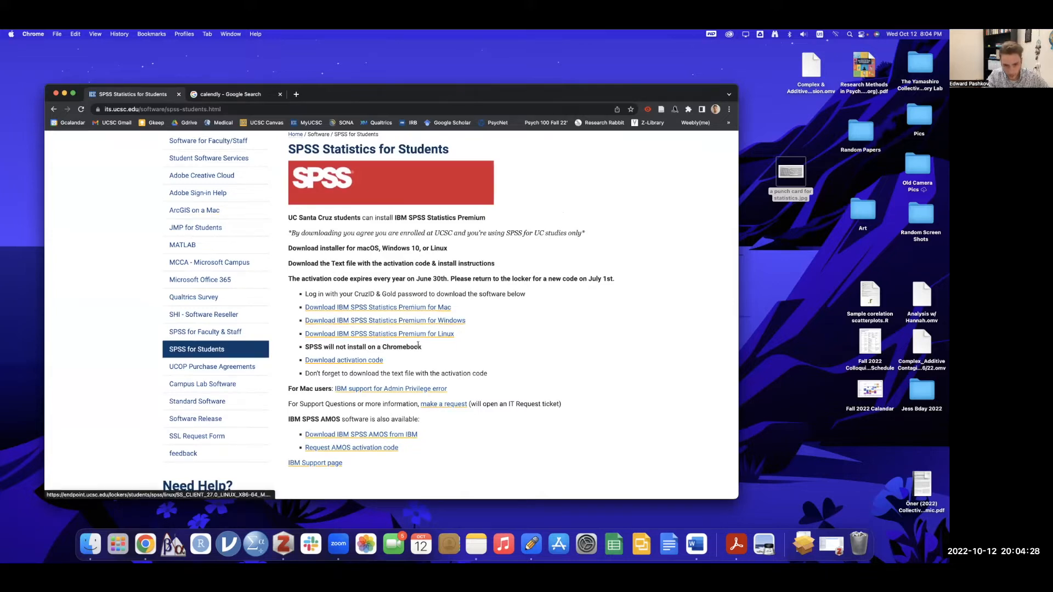
click(428, 308)
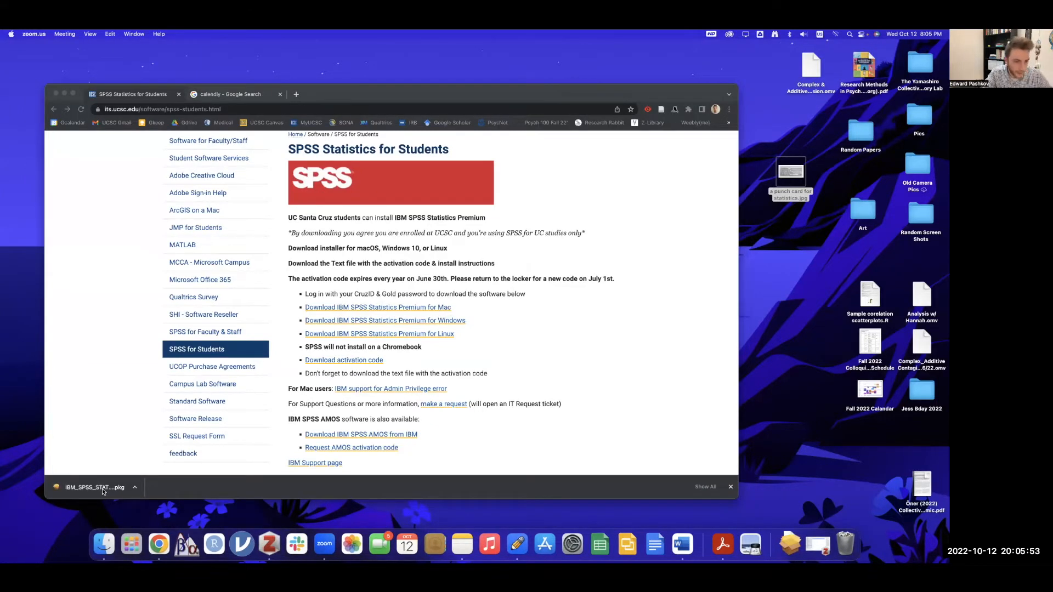
click(102, 488)
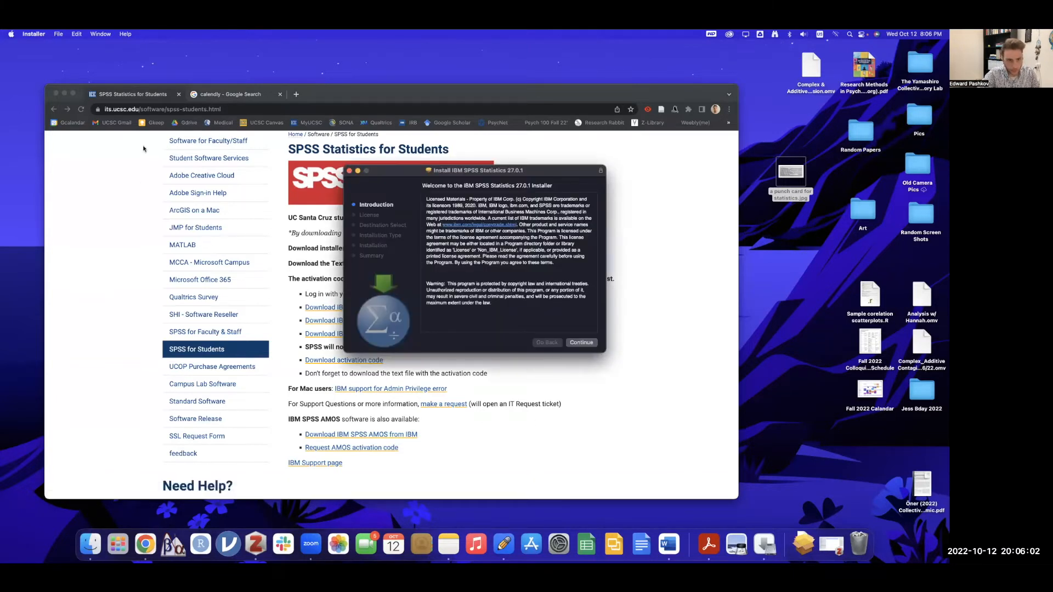
- Accept the licence and run the standard install on Macintosh HD, authorising with the admin password
click(571, 344)
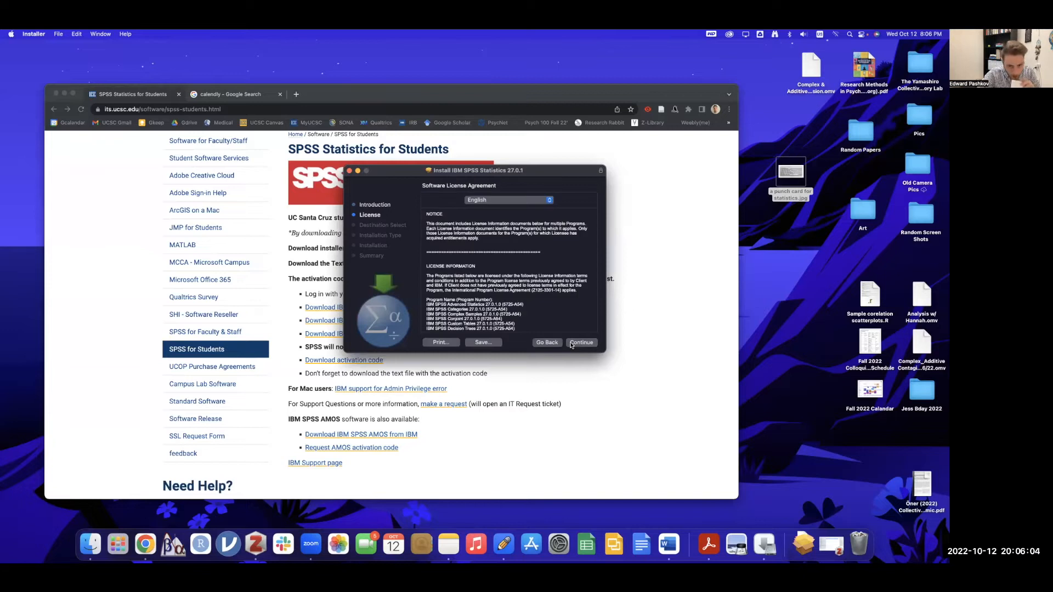
click(571, 344)
click(559, 277)
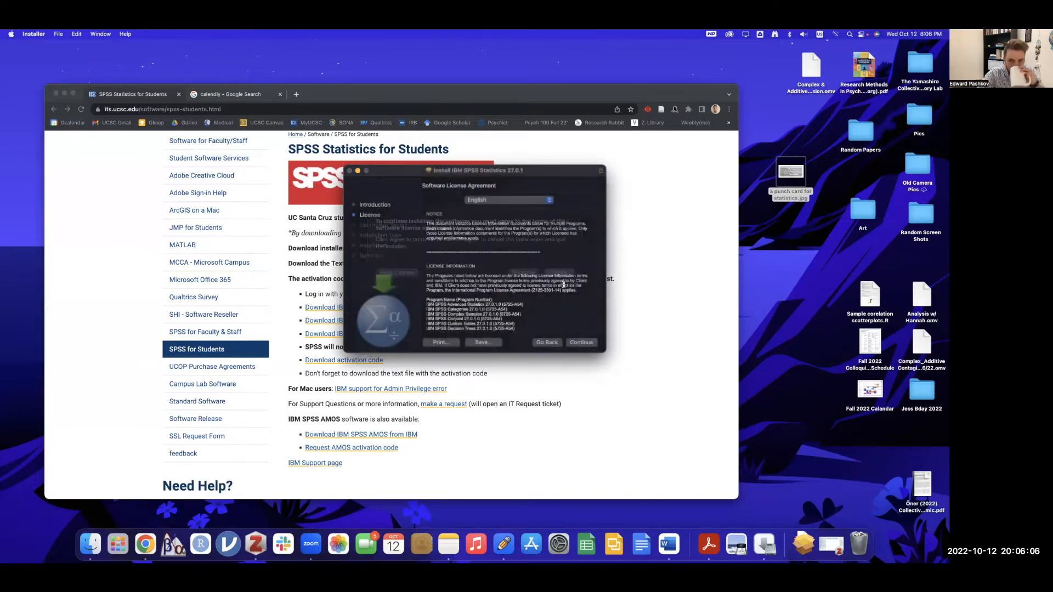
click(583, 343)
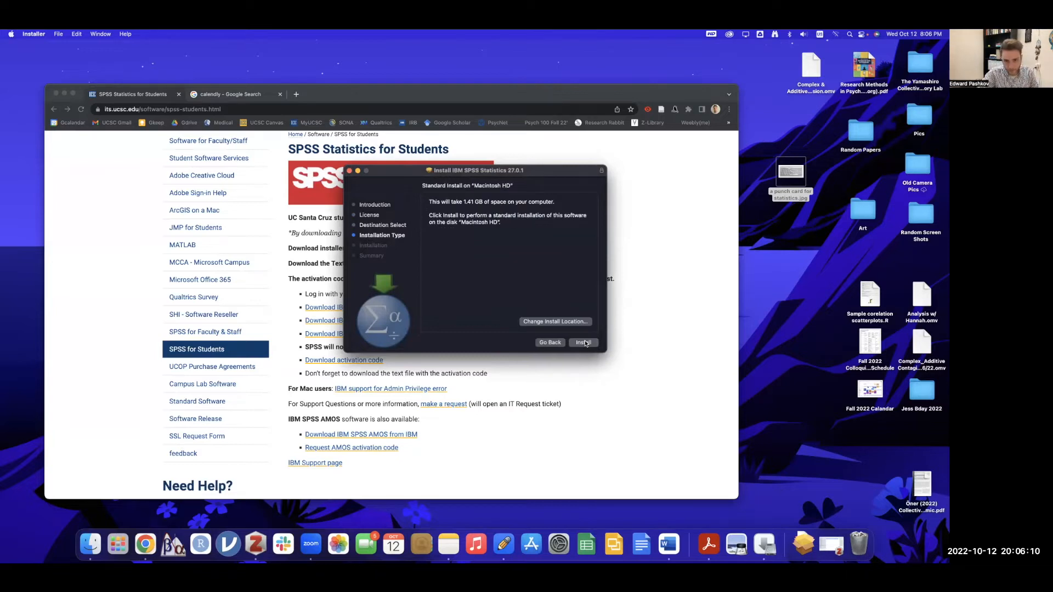
click(585, 342)
text(*****)
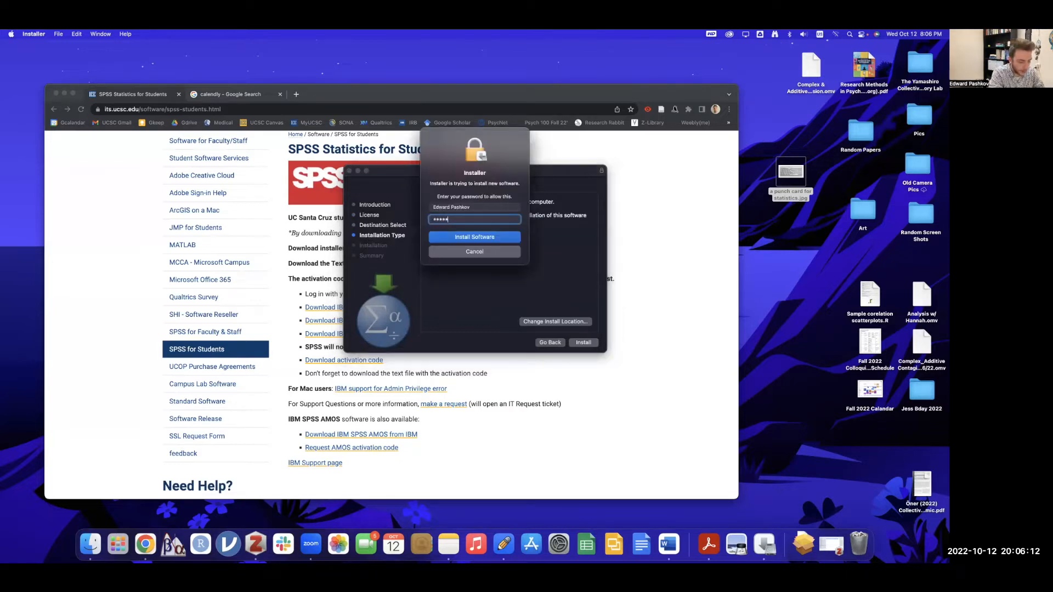
key(Return)
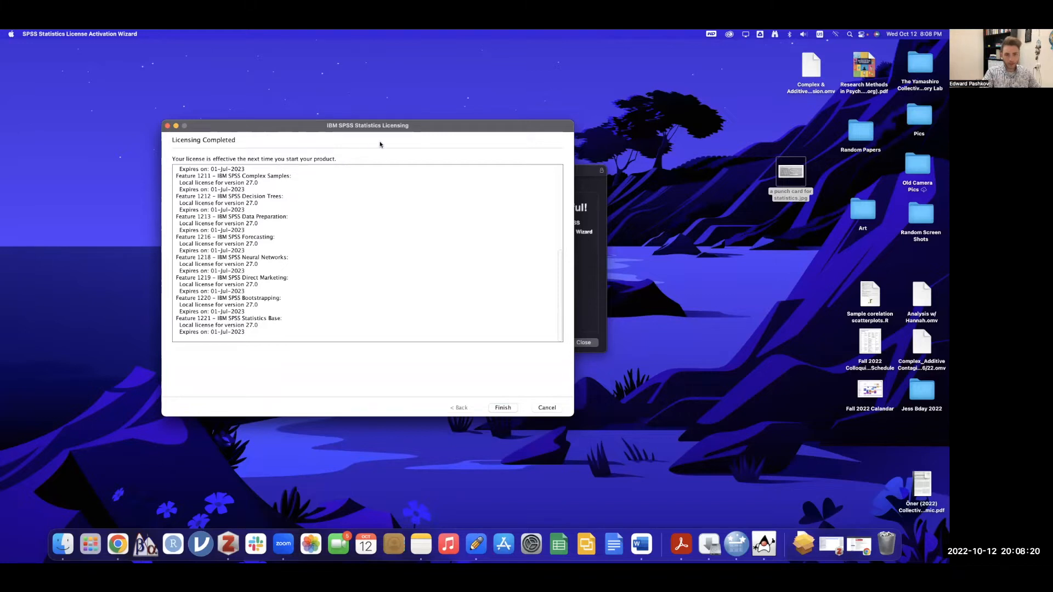
- Finish the SPSS licence activation, close the installer and move it to the Trash
drag(384, 127, 285, 174)
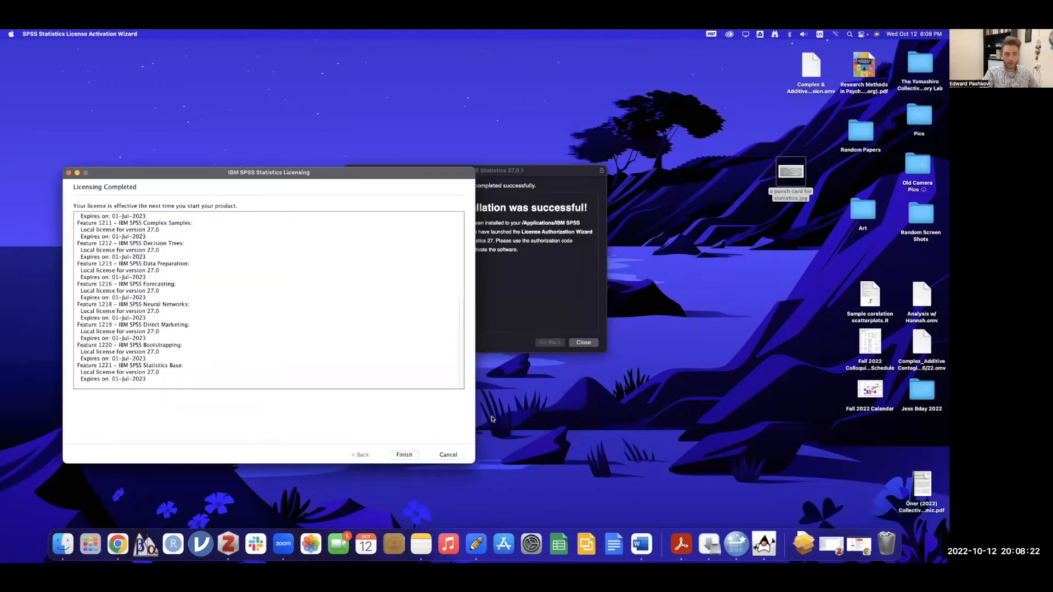
click(404, 455)
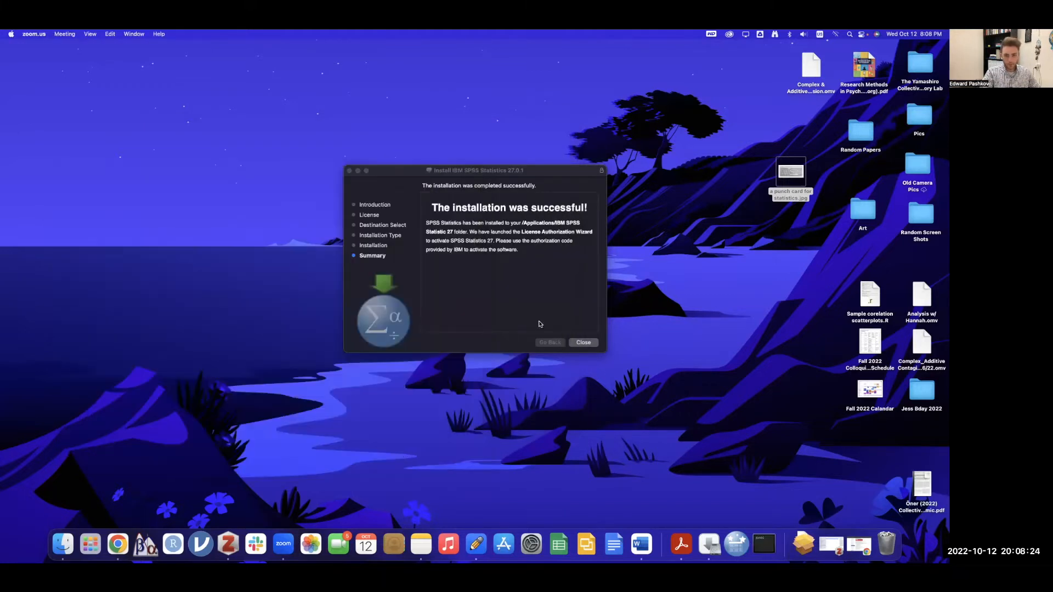
click(549, 302)
click(594, 345)
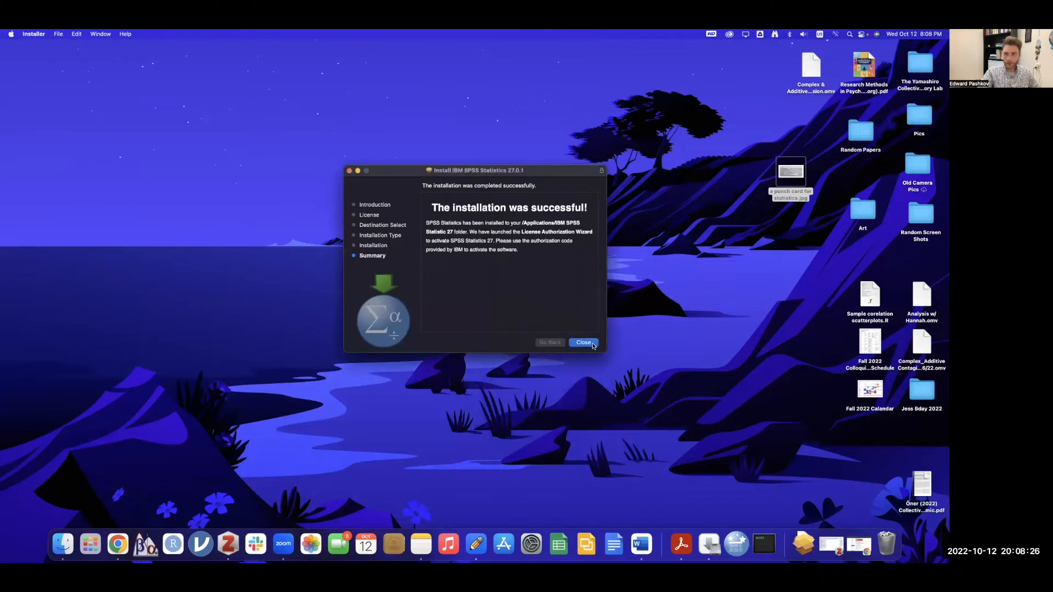
click(494, 300)
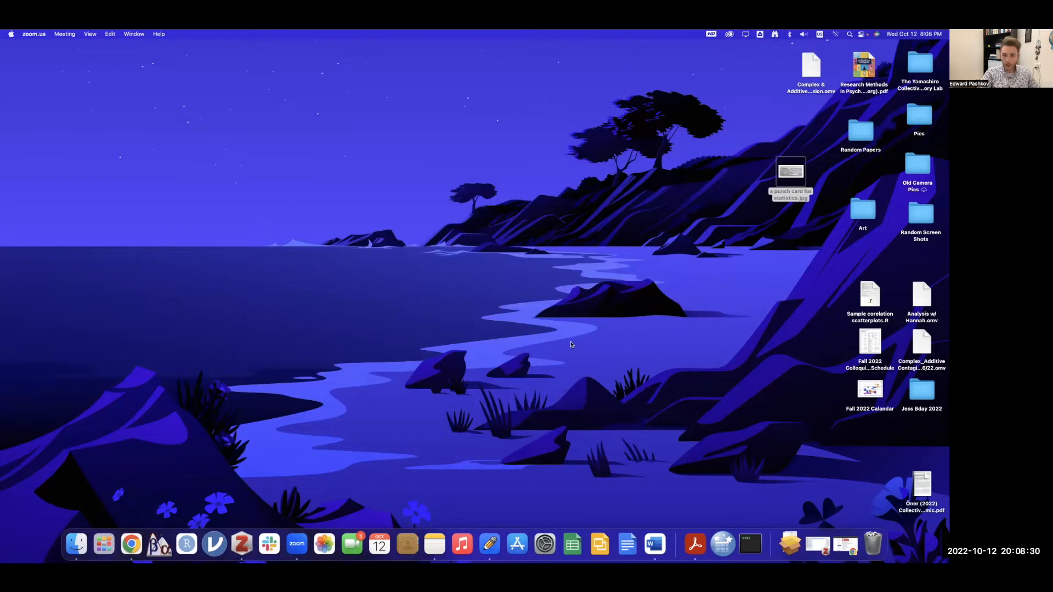
- Drag SPSS Statistics from Launchpad page 2 into the Dock and launch it from there
click(104, 539)
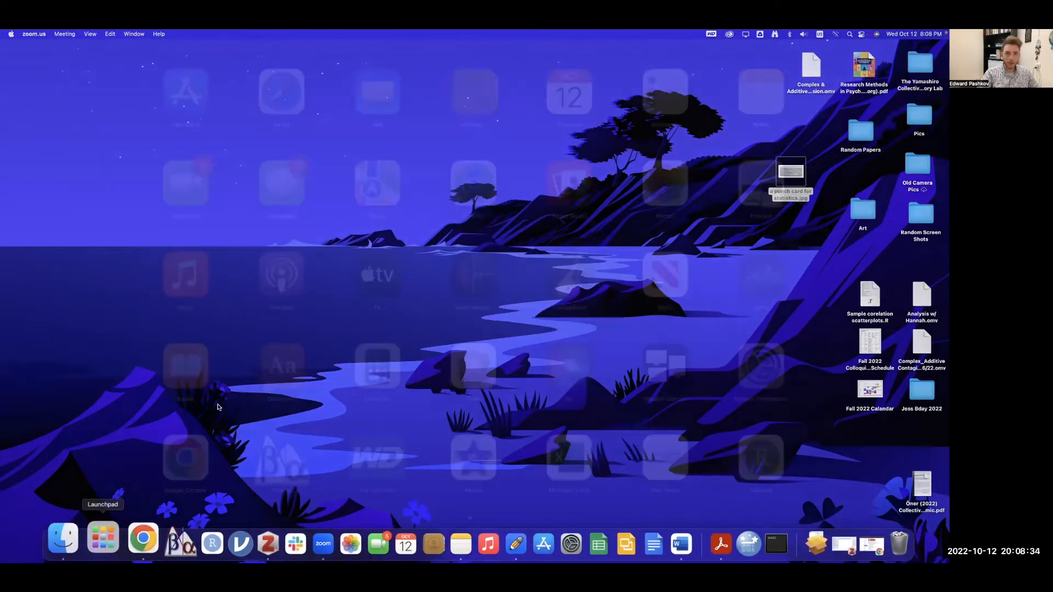
scroll(624, 358, right, 3)
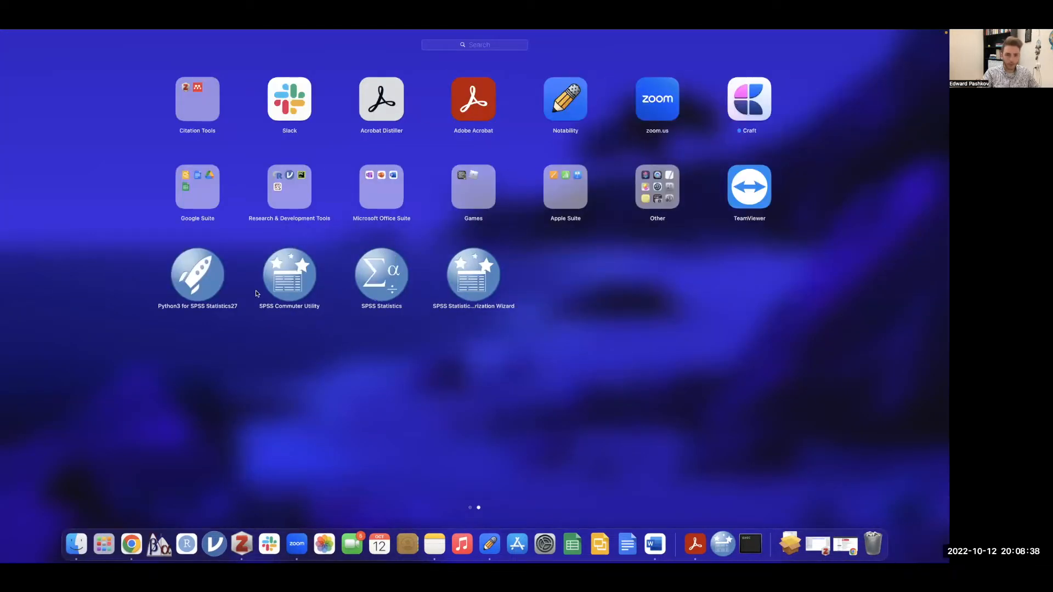
drag(373, 287, 189, 542)
drag(382, 285, 167, 548)
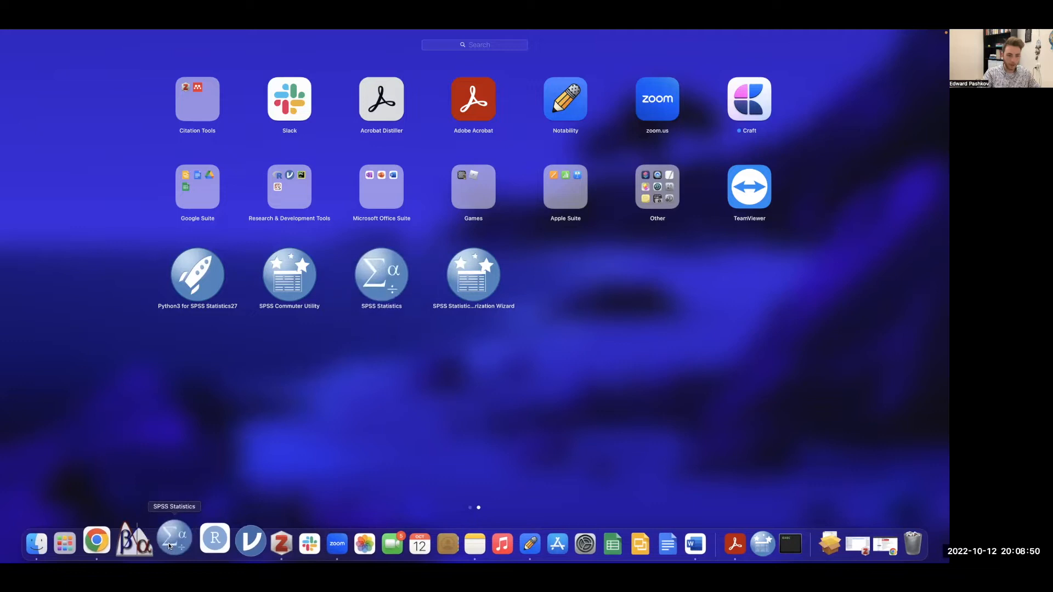
click(243, 439)
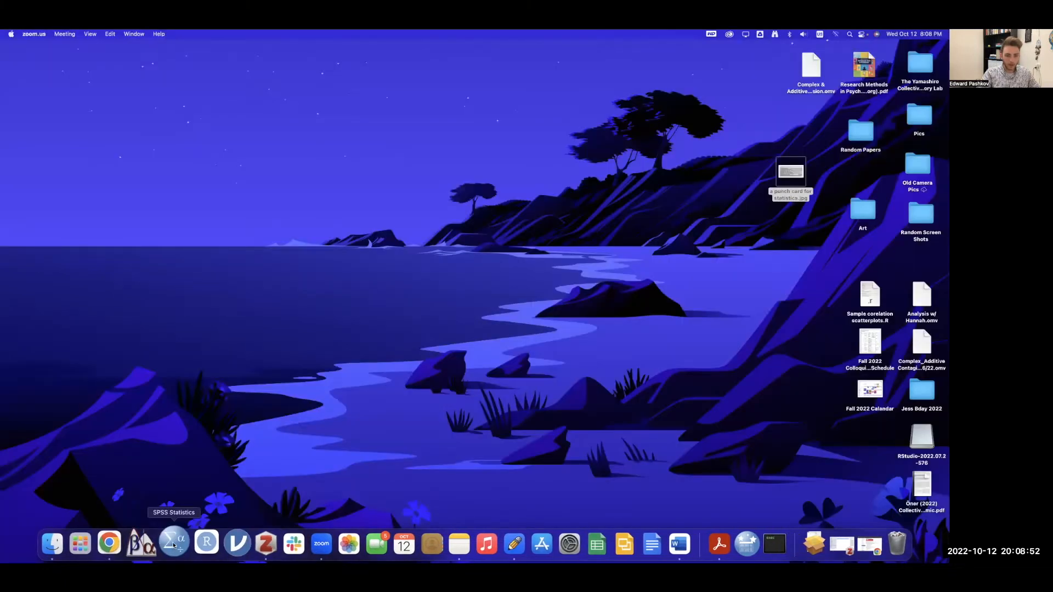
click(174, 545)
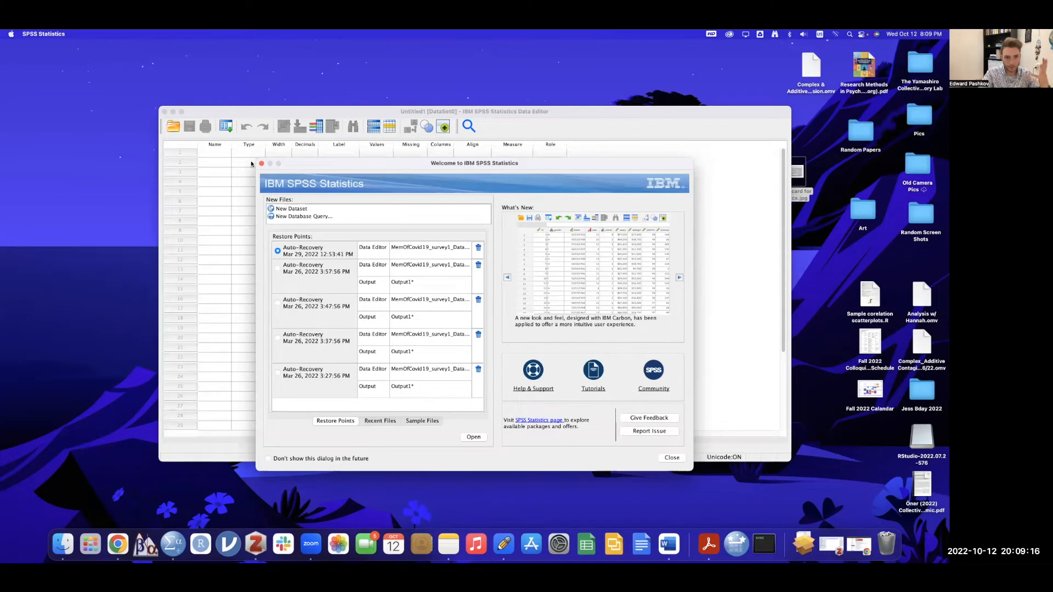
- Close the Welcome to IBM SPSS Statistics dialog to reveal the empty Untitled1 Data Editor
click(262, 163)
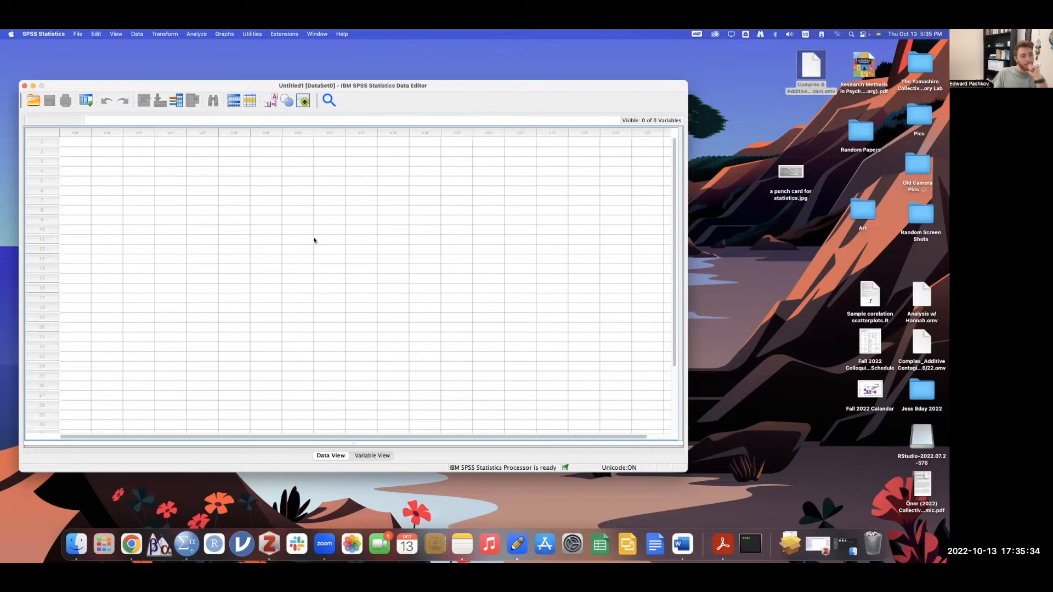
click(385, 457)
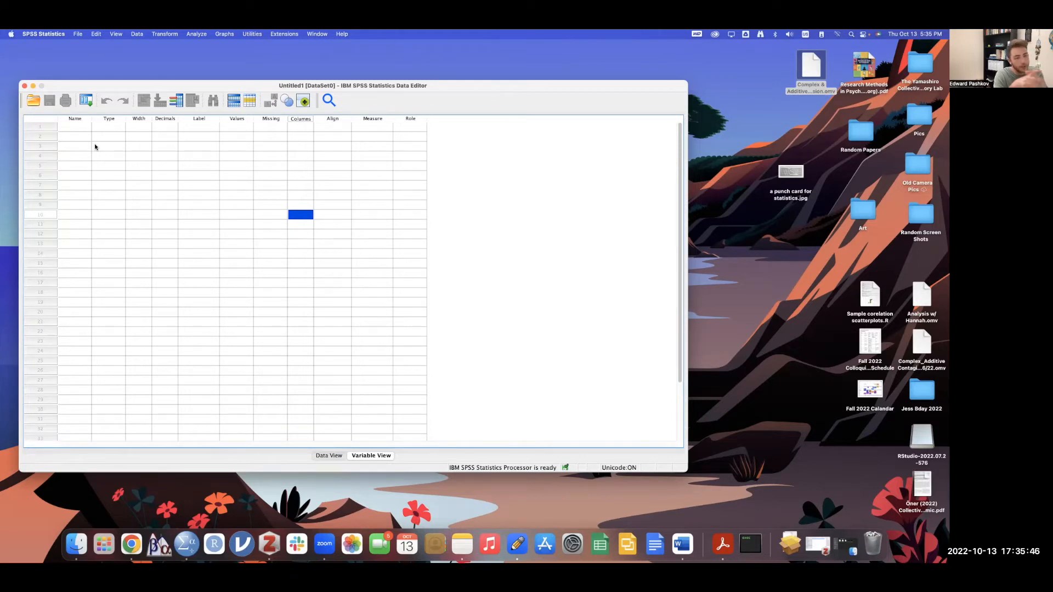
click(332, 456)
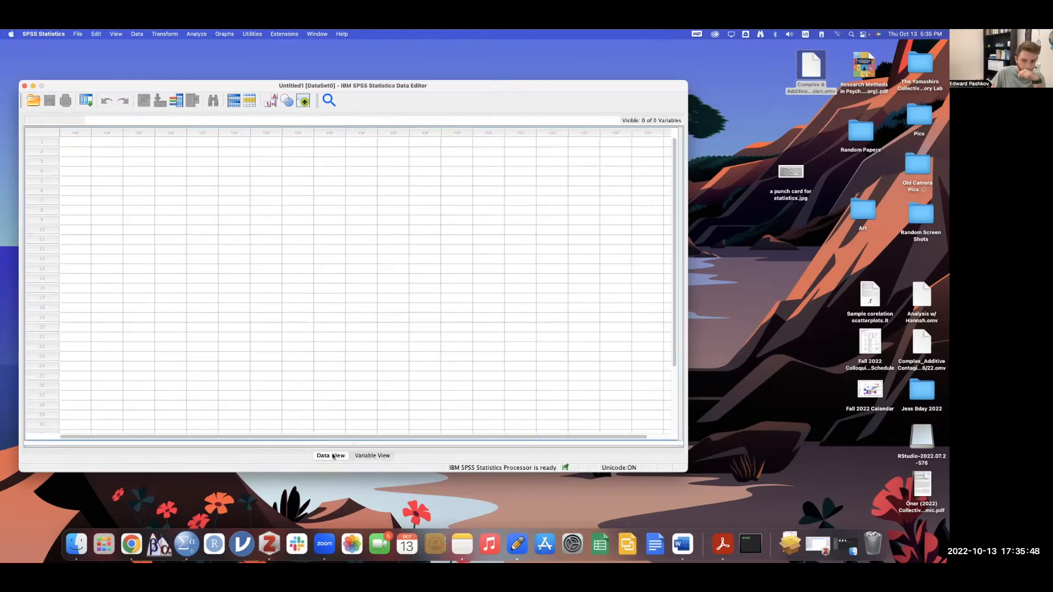
scroll(42, 318, down, 3)
scroll(42, 319, up, 3)
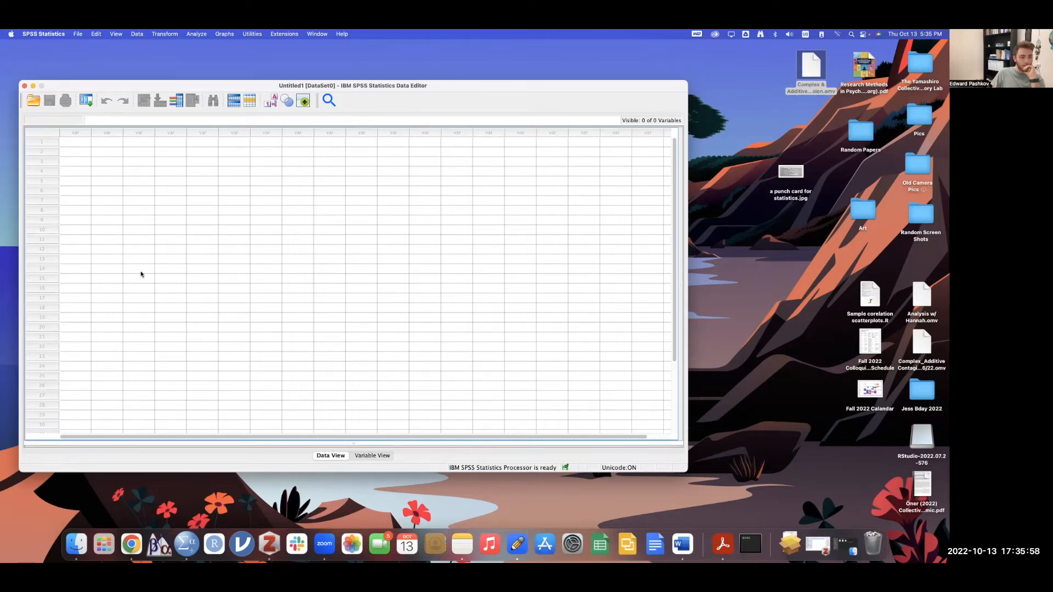
click(69, 144)
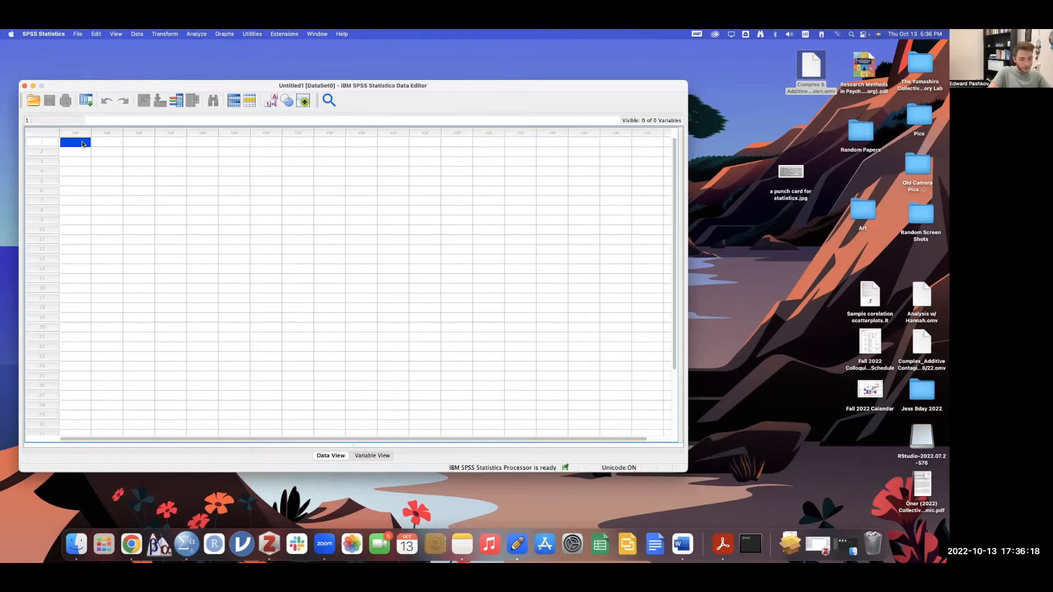
- Enter the first values 1, 3, 4, 5, 6 and 3 down the first column
text(1)
key(Return)
text(3)
key(Return)
text(4)
key(Return)
text(5)
key(Return)
text(6)
key(Return)
text(3)
key(Return)
- Correct the mis-entered rows and finish the column with 8, 9 and 10
key(Up)
key(Up)
key(Up)
key(Up)
key(Up)
key(Up)
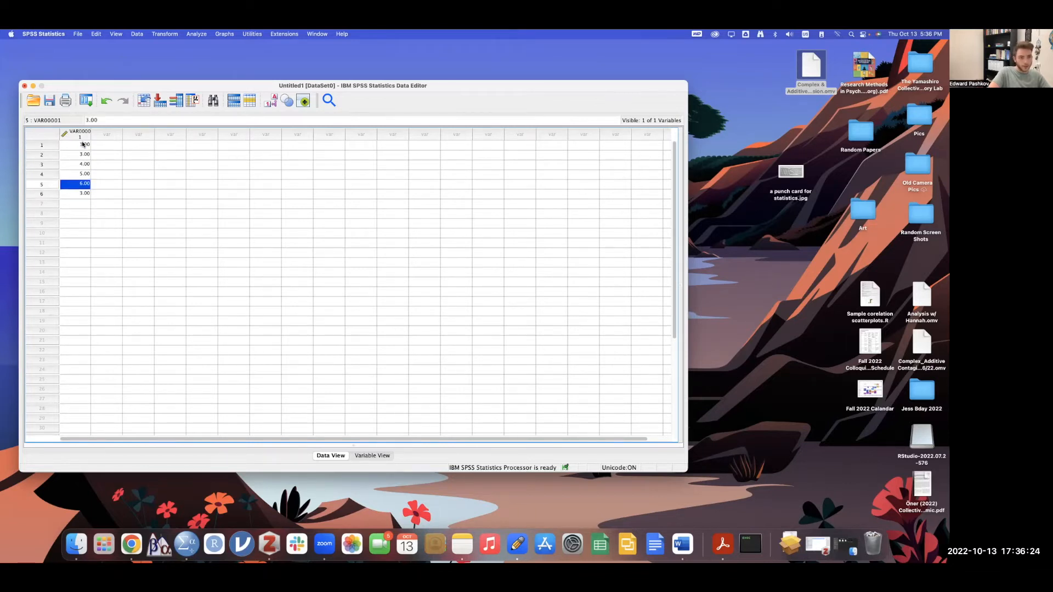
key(Down)
text(2 3 4 5 6 )
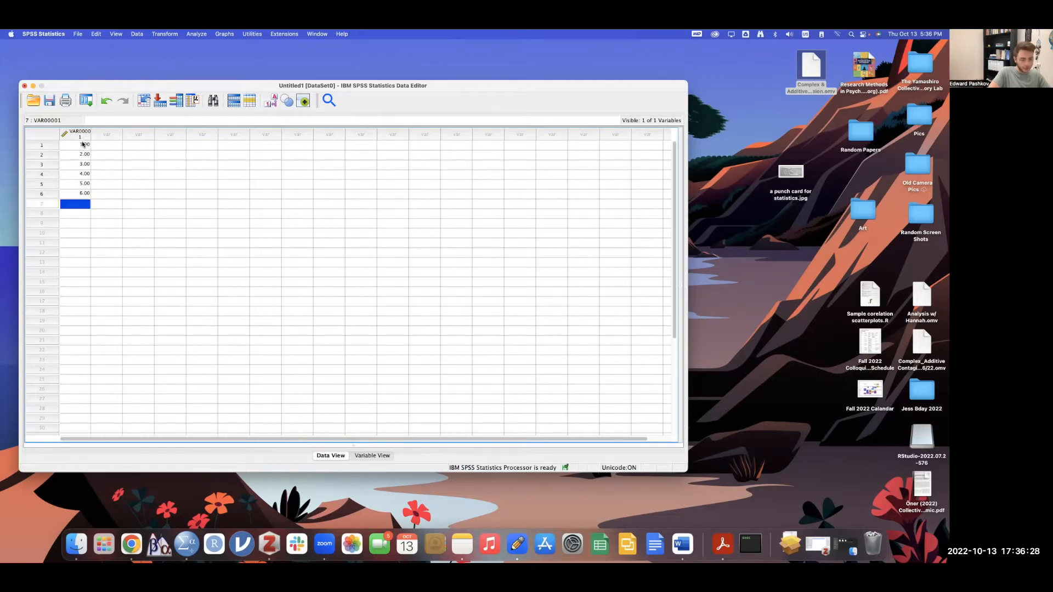
text(7)
key(Return)
text(8)
key(Return)
text(9)
key(Return)
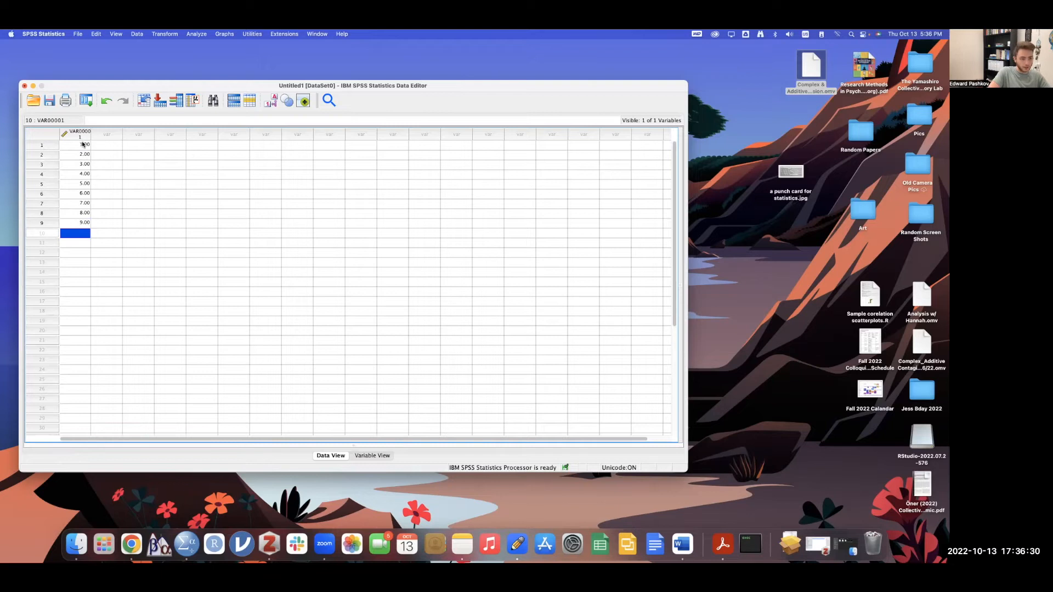
text(10)
key(Return)
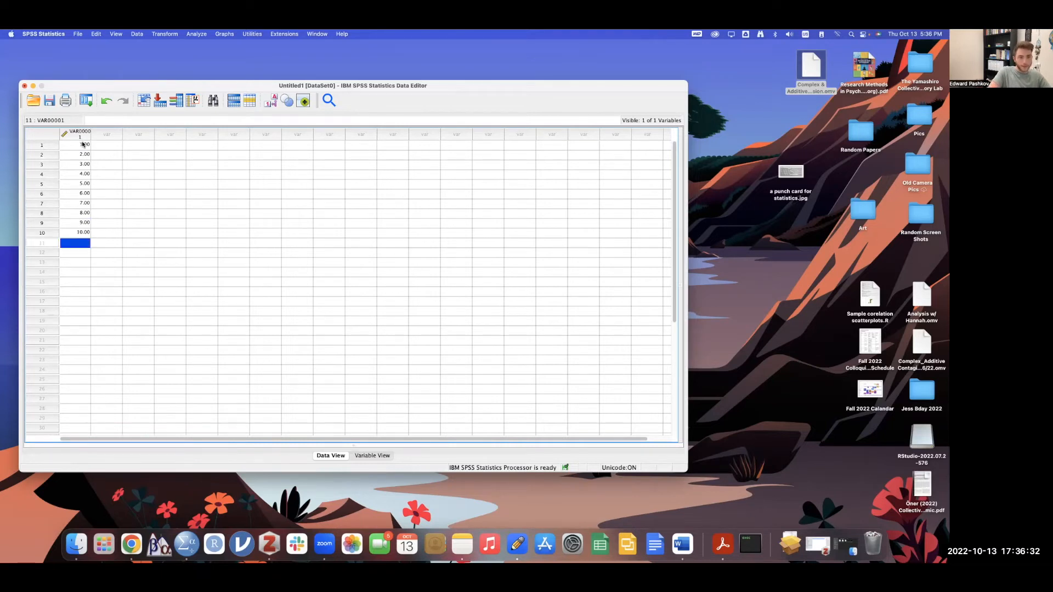
- Move into the empty next column and back up to row 1, across to column 10
key(Tab)
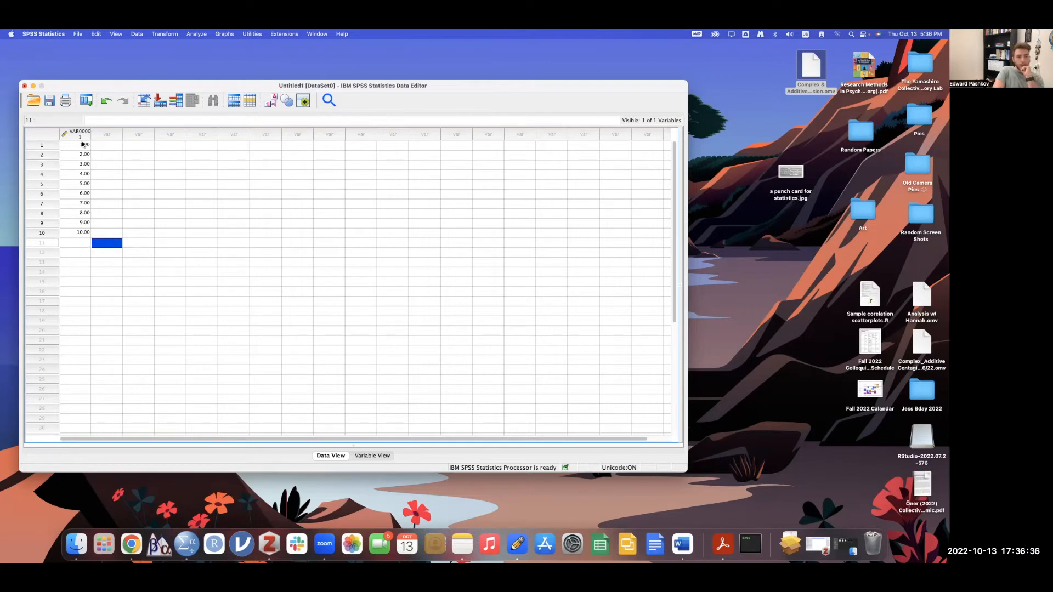
key(Up)
key(Up)
key(Up)
key(Up)
key(Up)
key(Up)
key(Up)
key(Up)
key(Up)
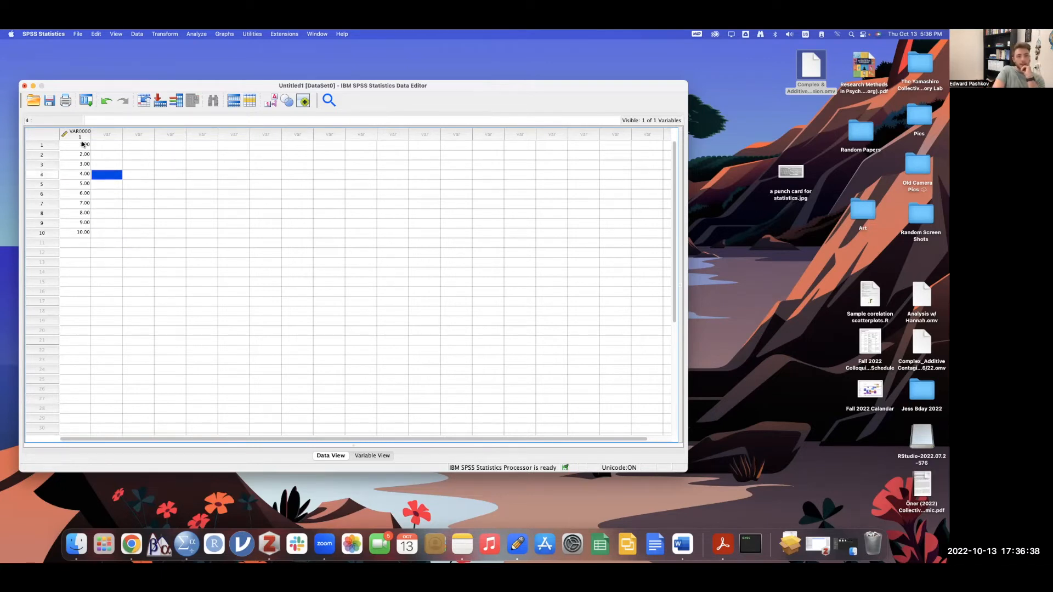
key(Up)
key(Right)
key(Right)
key(Right)
key(Right)
key(Right)
key(Right)
key(Right)
key(Right)
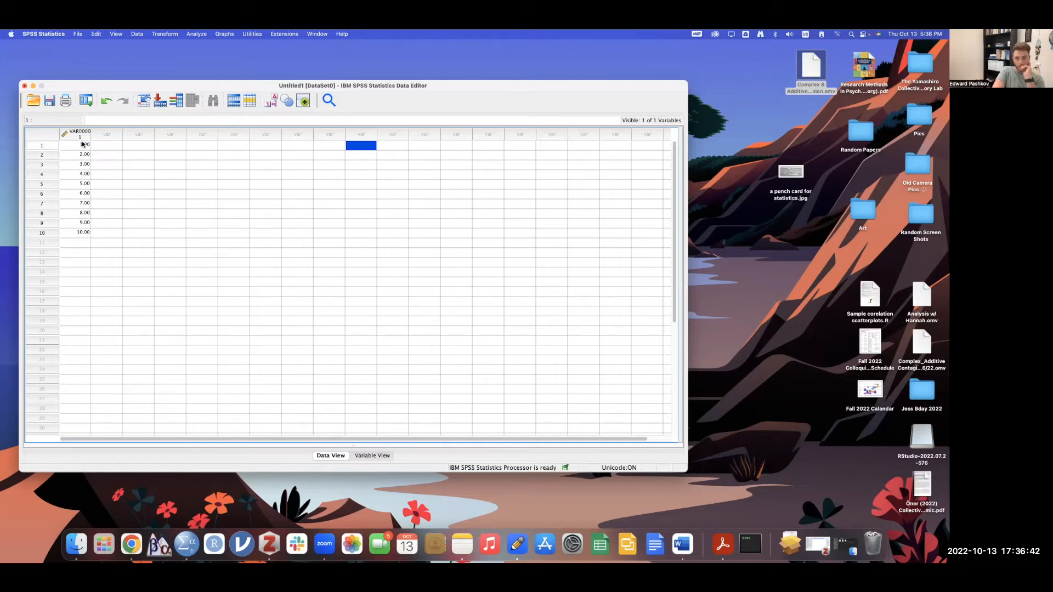
key(Right)
key(Left)
key(Right)
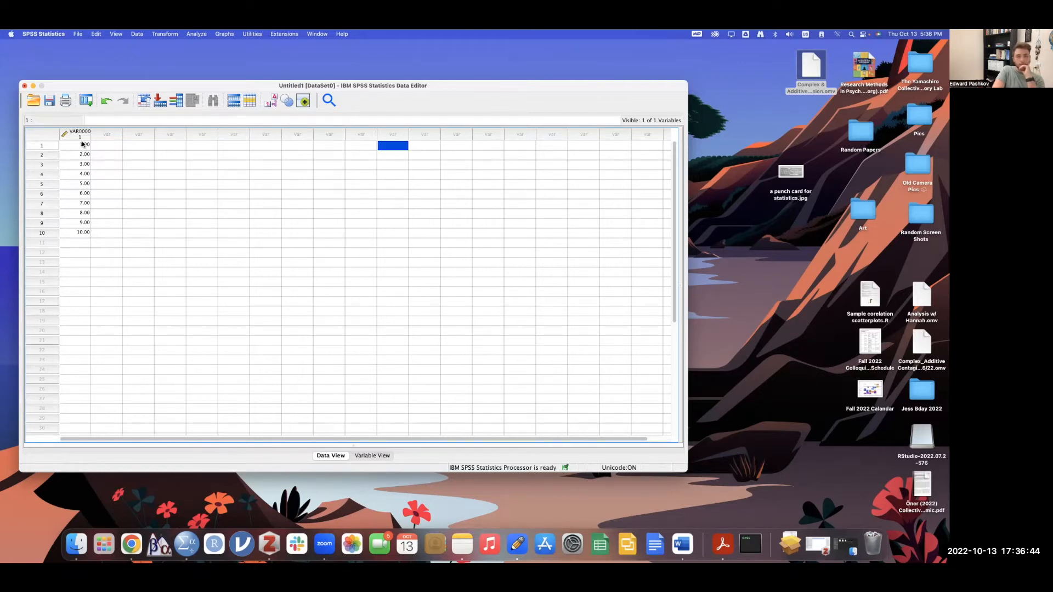
text(1)
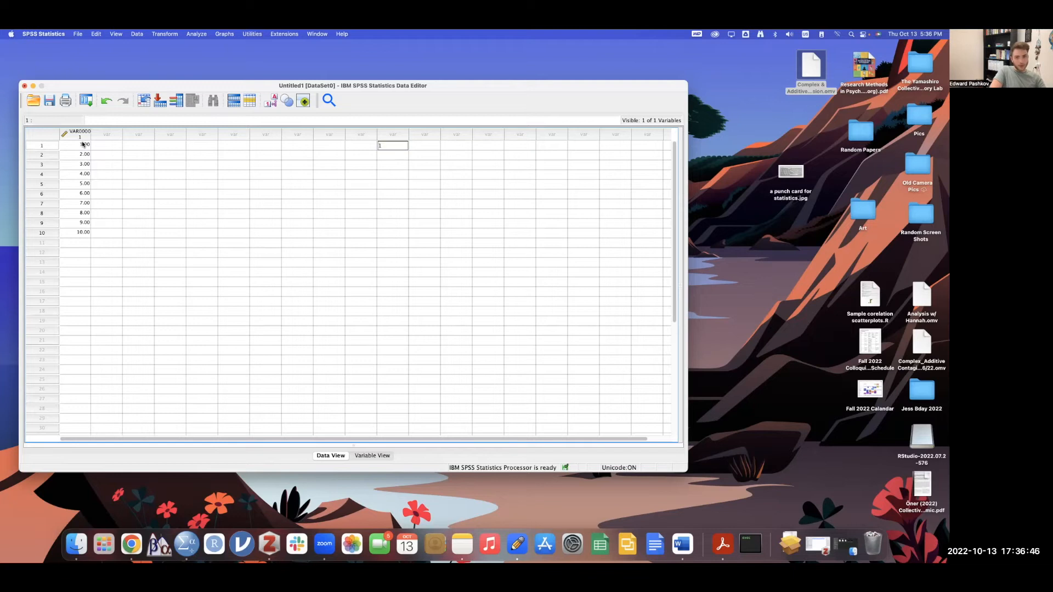
key(Return)
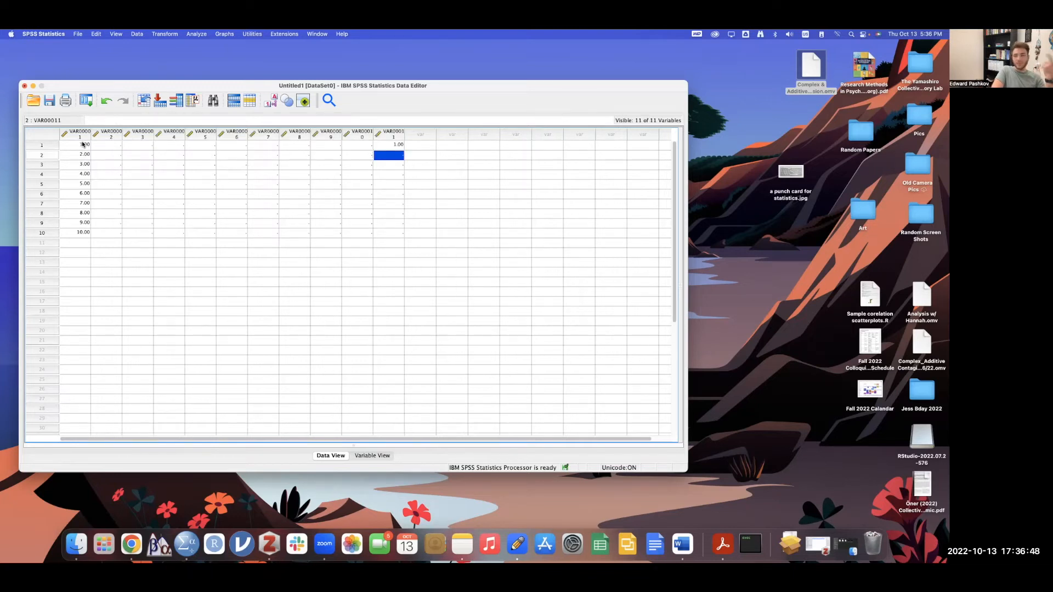
drag(116, 142, 370, 232)
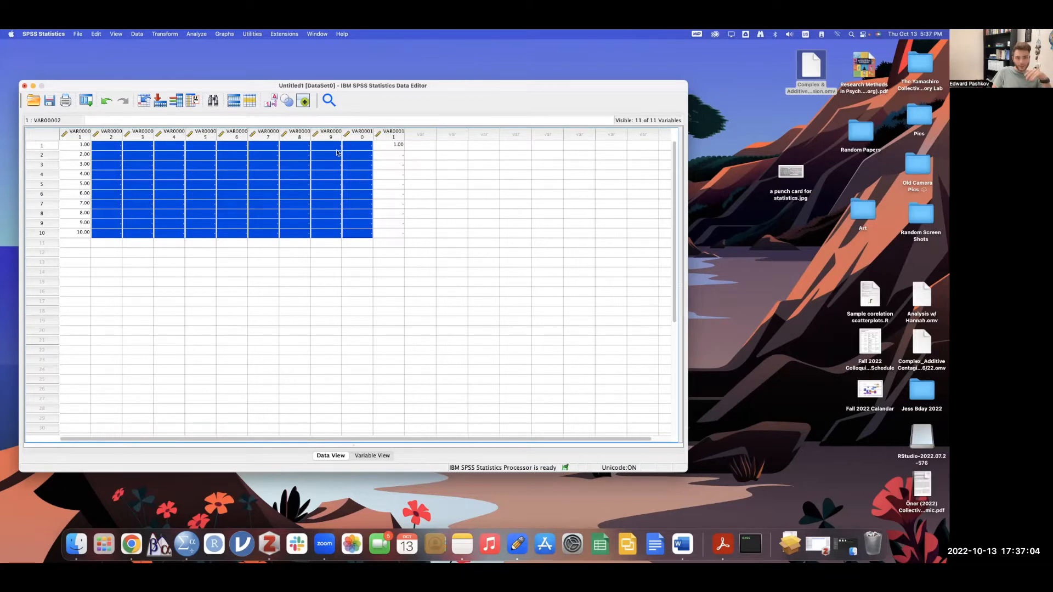
click(397, 145)
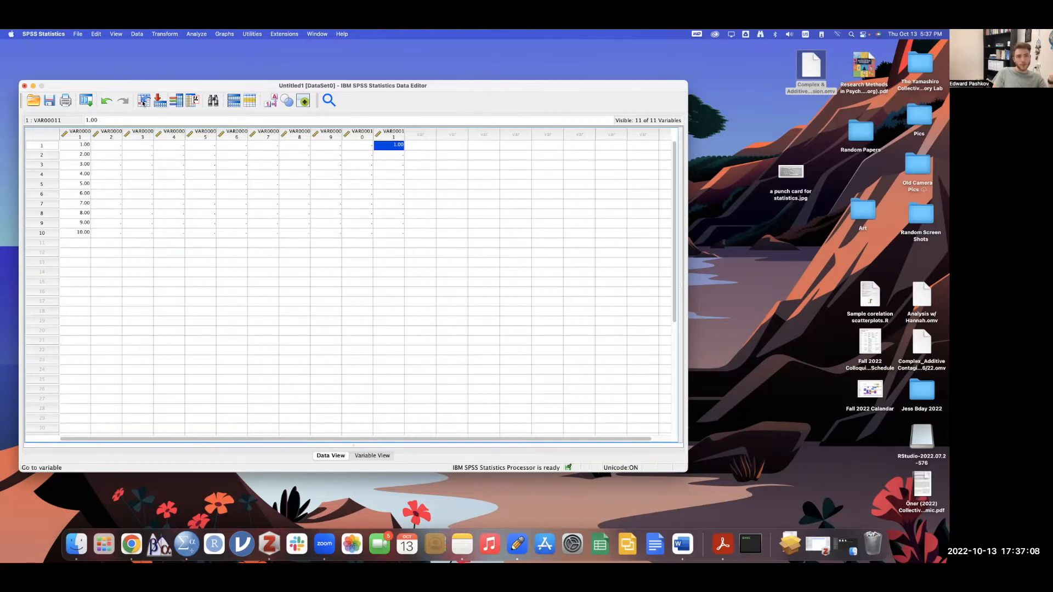
click(105, 100)
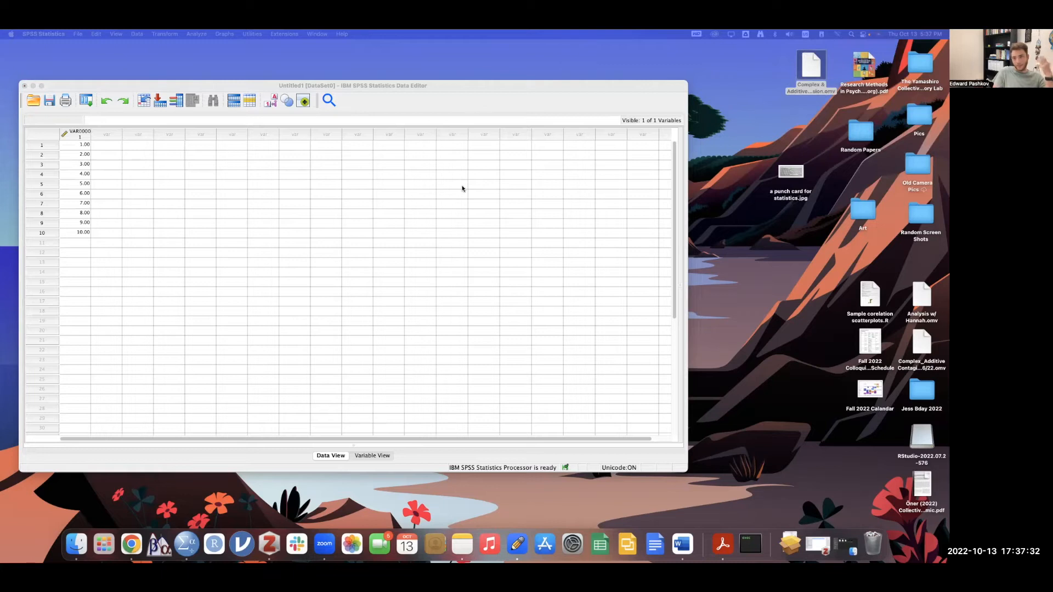
click(296, 257)
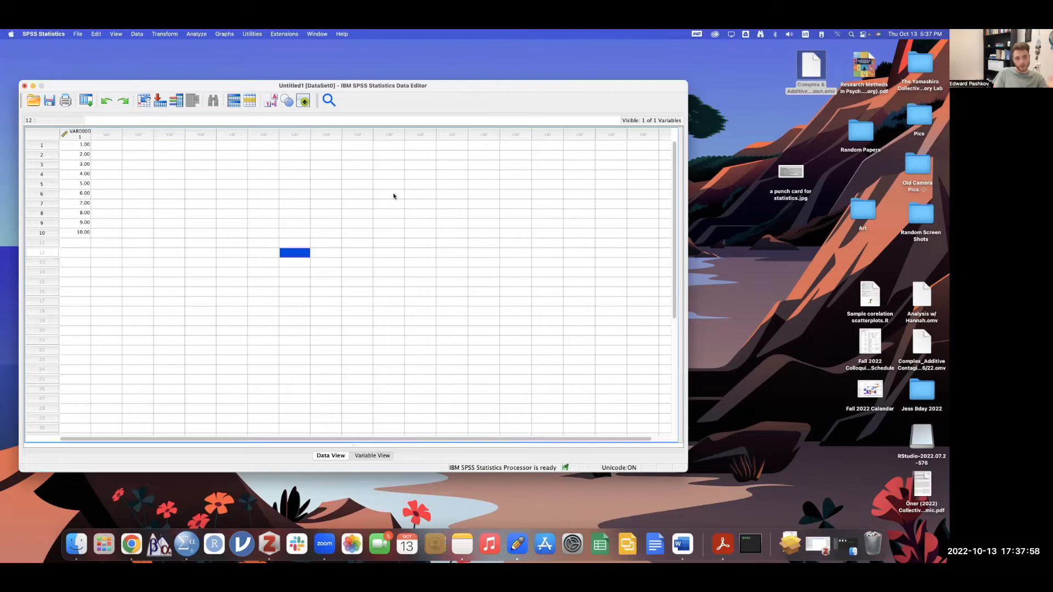
- In Variable View, rename VAR00001 to Test_Variable
click(370, 456)
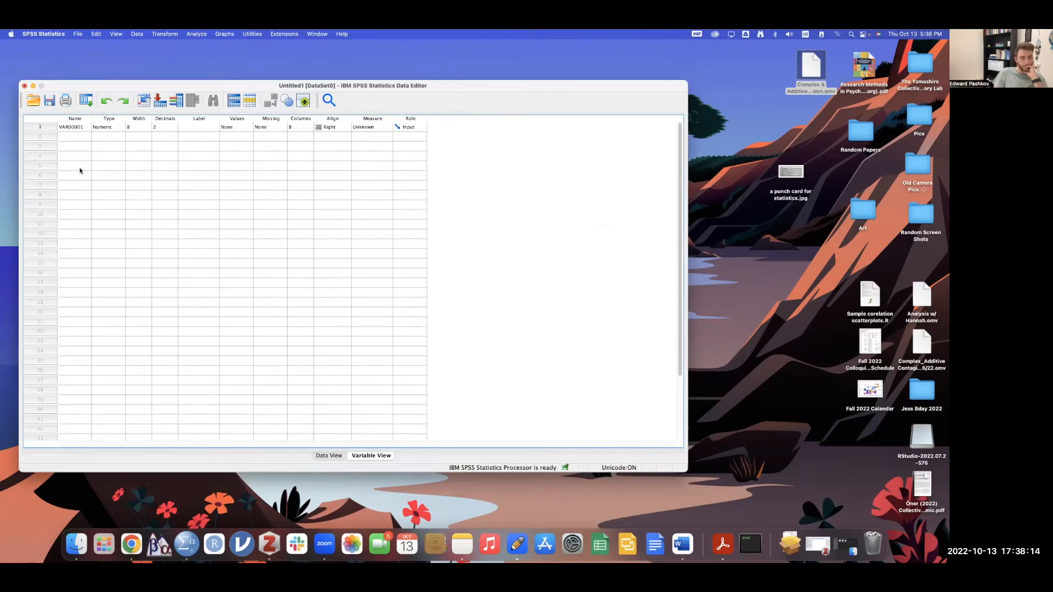
click(70, 127)
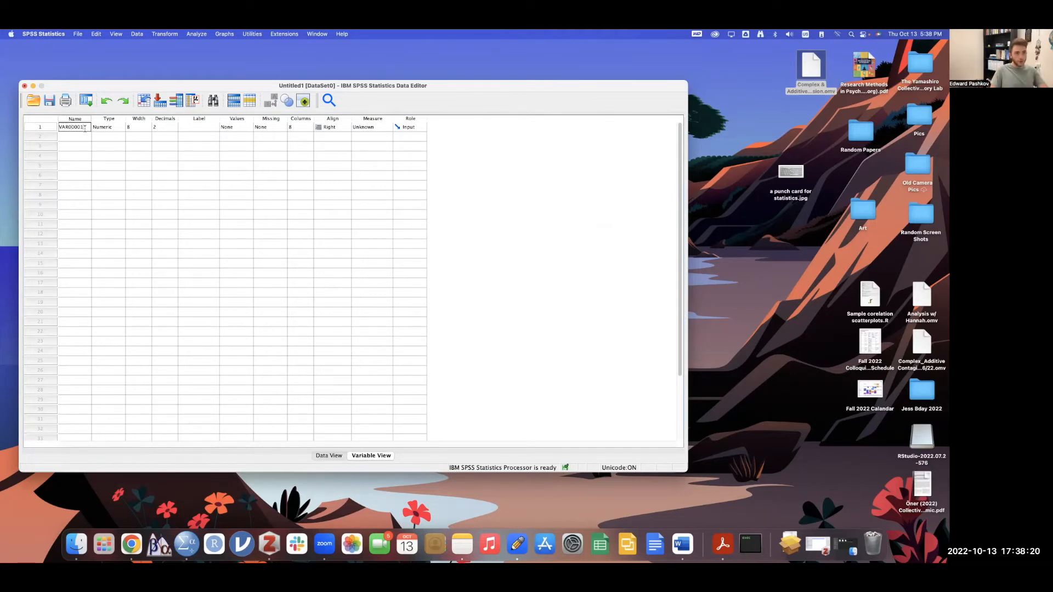
text(Tes)
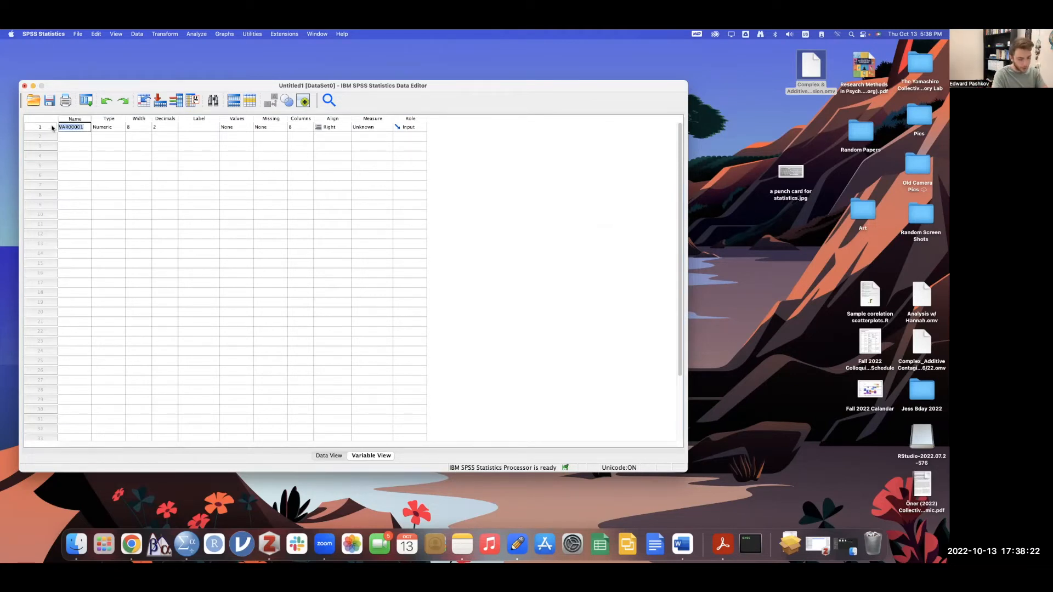
text(t_Variable)
key(Return)
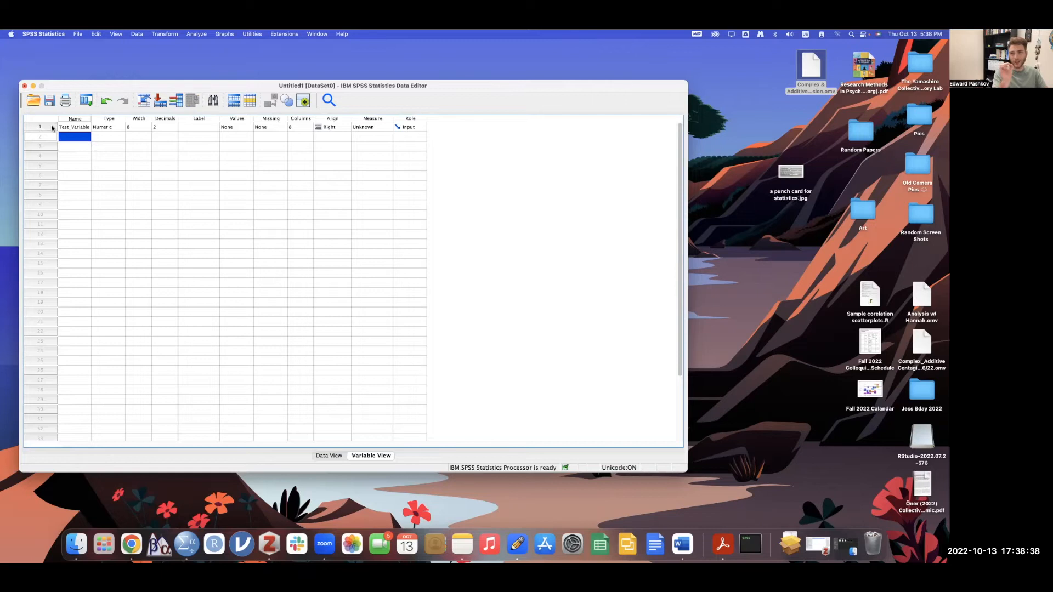
- Try naming a second variable 'Test variable', dismiss the illegal-character warning, and clear it
text(Test)
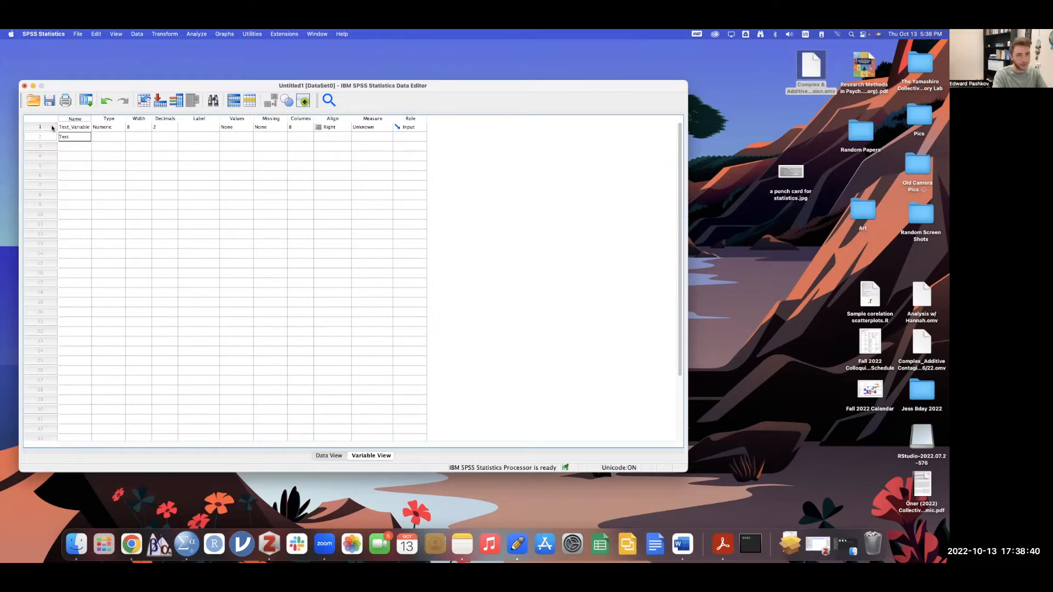
text( variable)
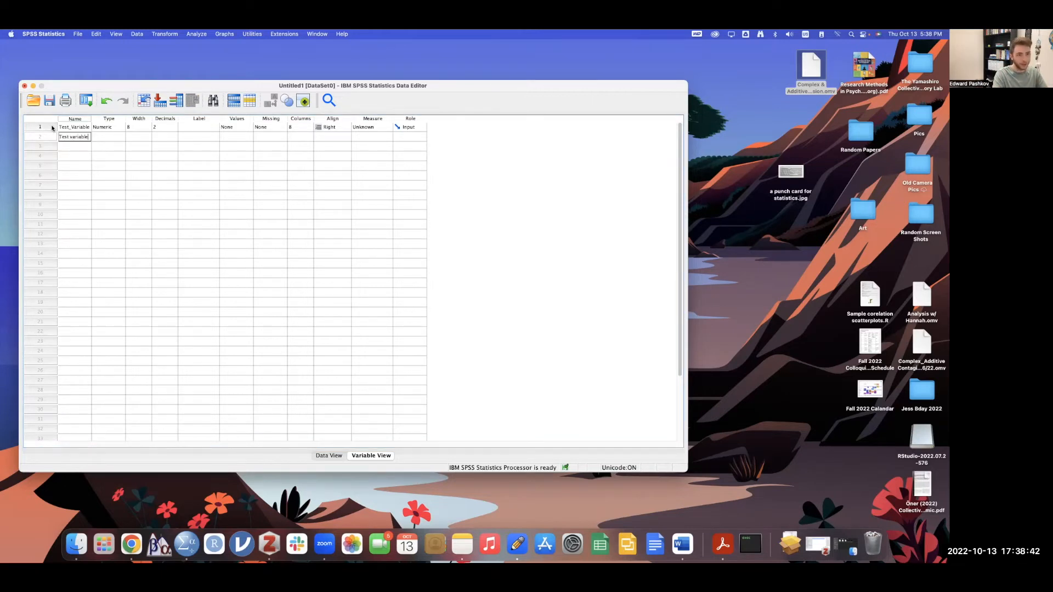
key(Return)
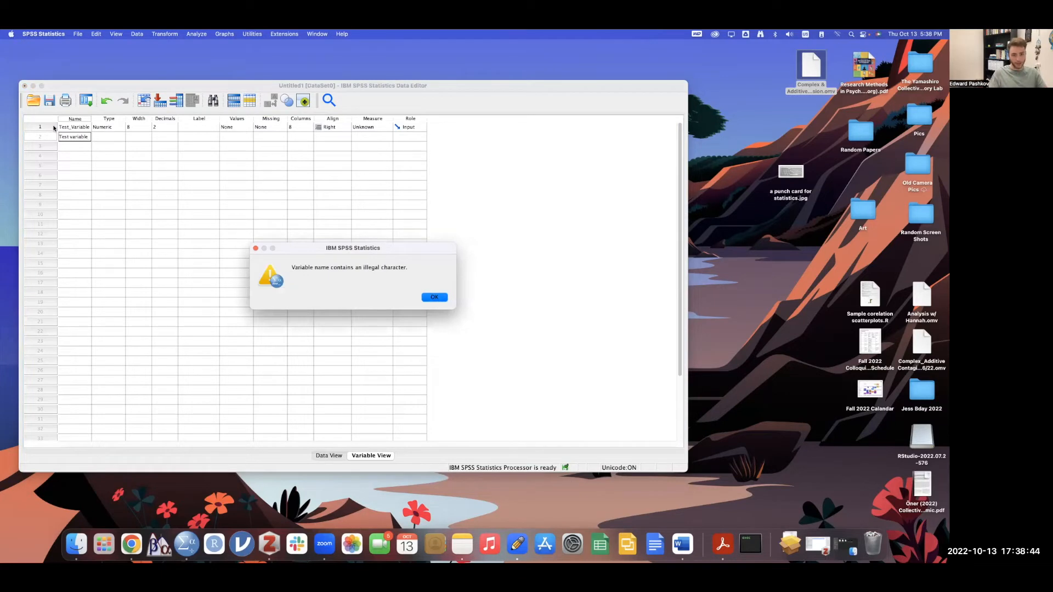
click(441, 298)
key(BackSpace)
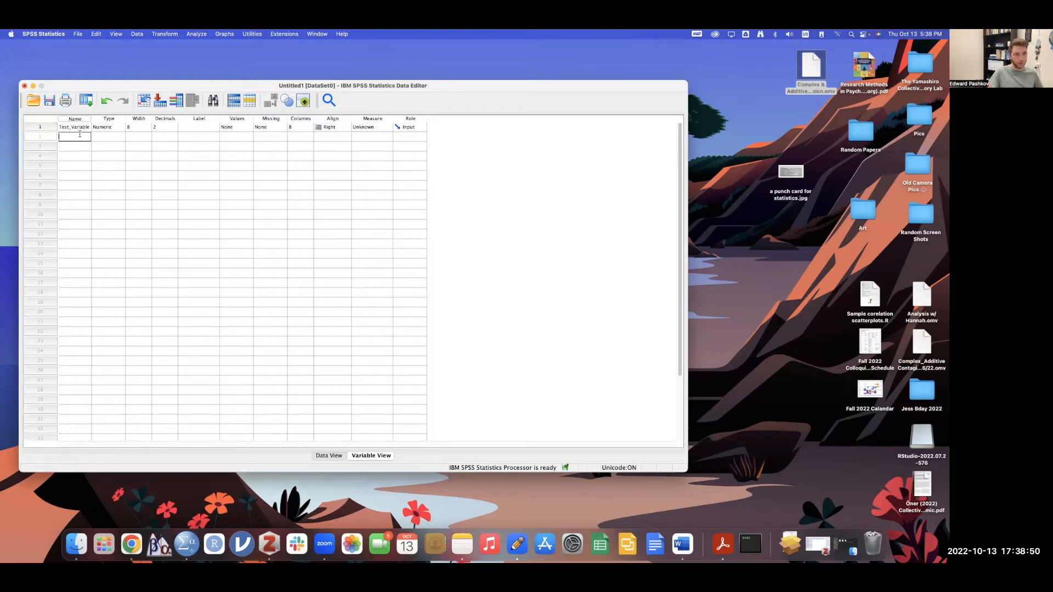
click(70, 127)
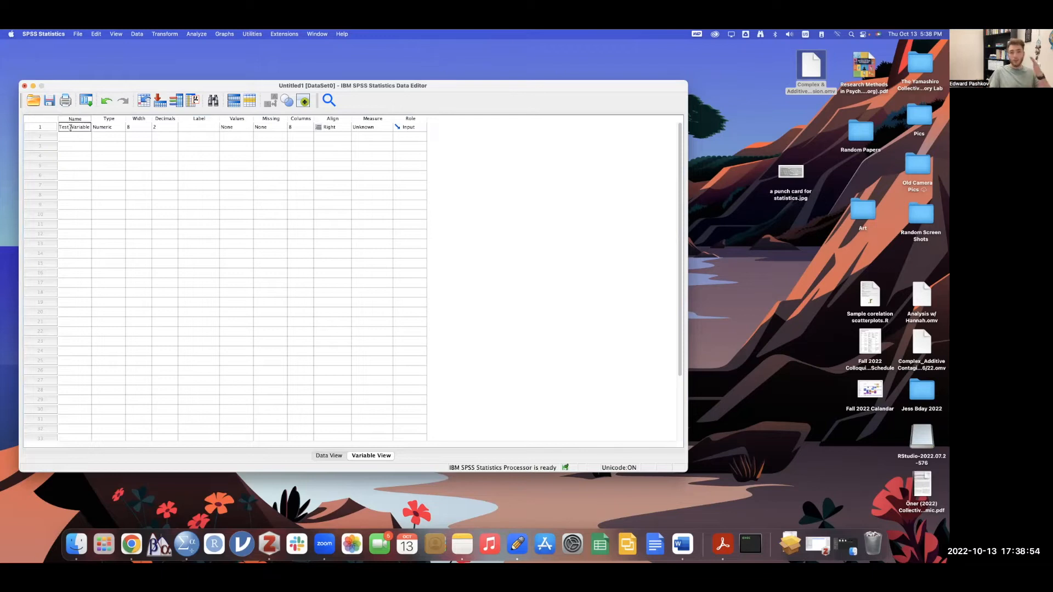
- Give Test_Variable the label 'This is a test variable of scores 1-10'
click(203, 127)
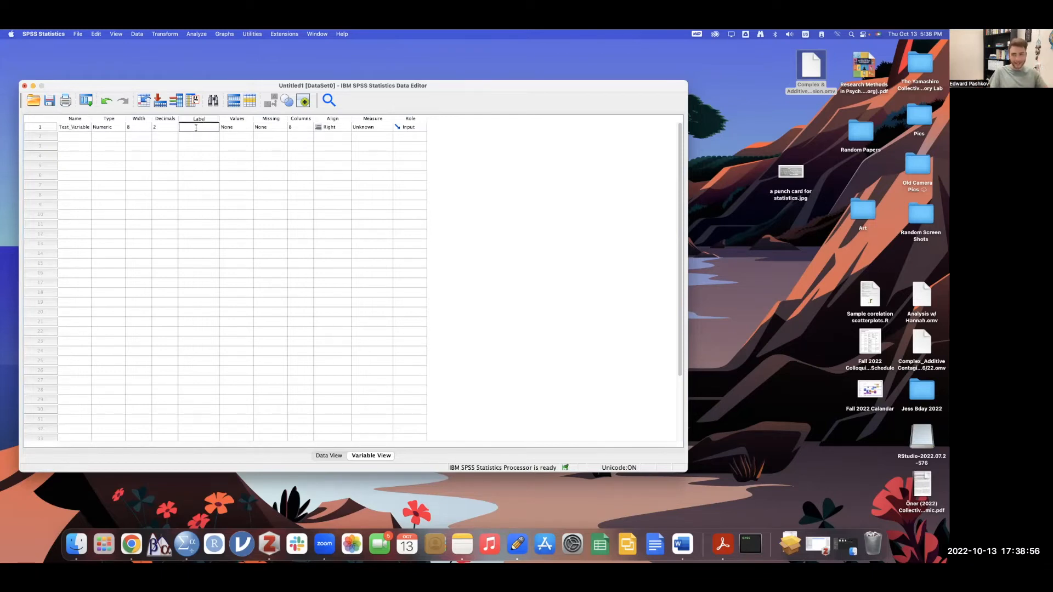
text(This is a test varaible)
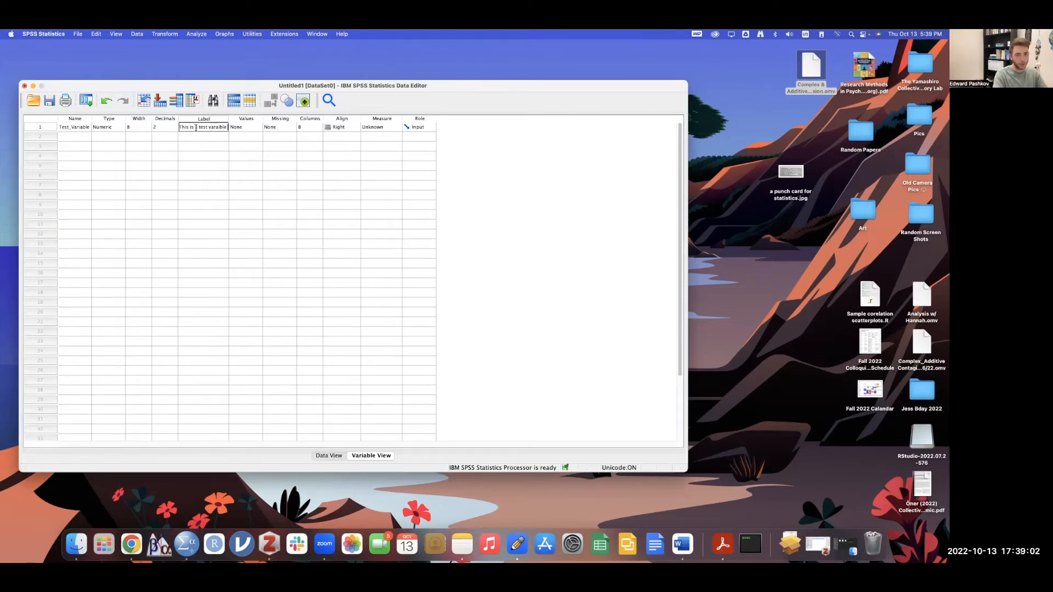
text( of scores 1-)
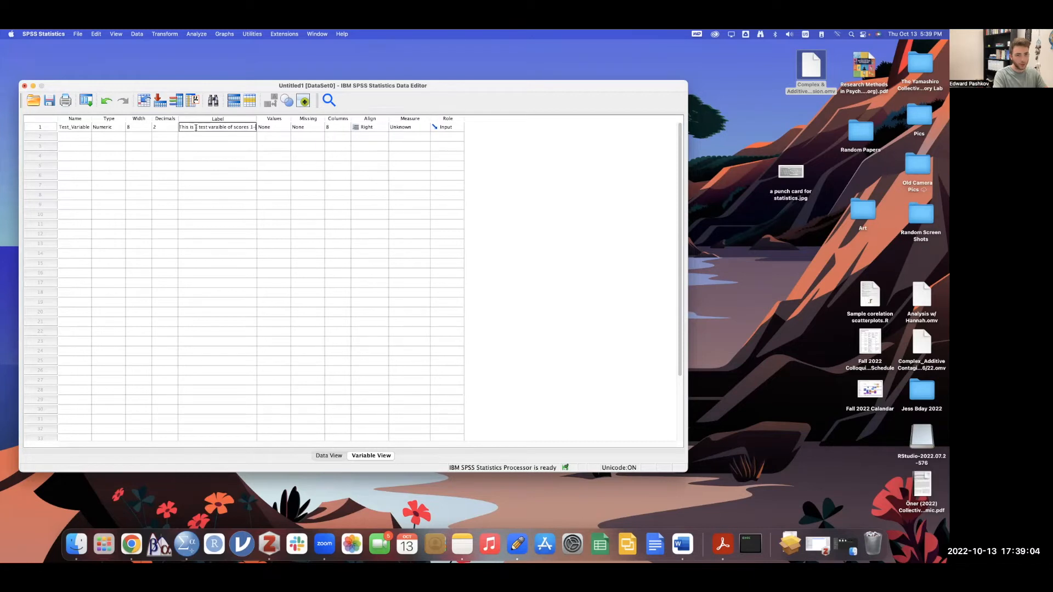
text(1)
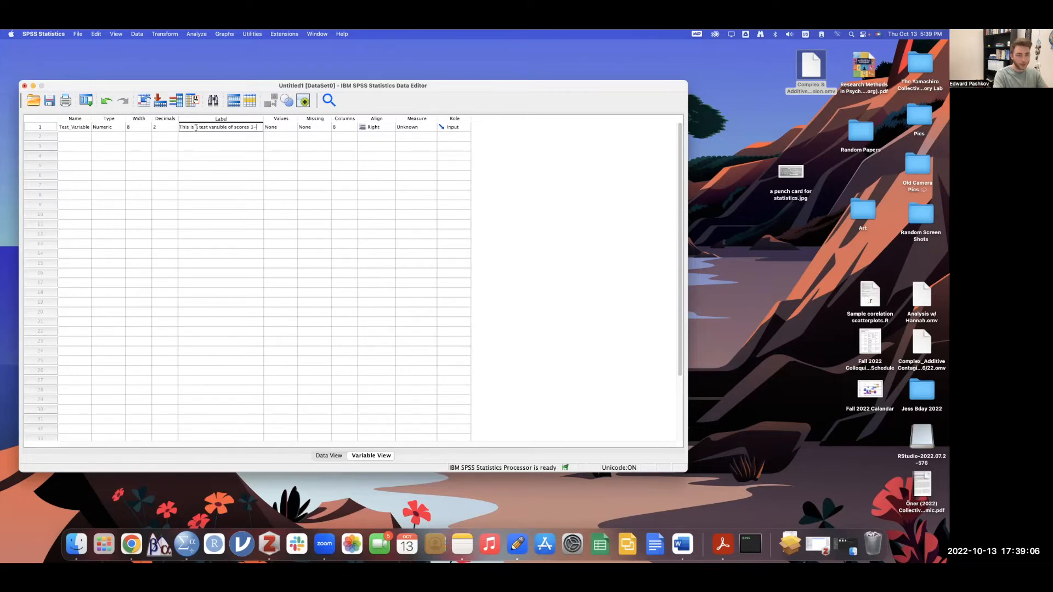
text(0)
key(Return)
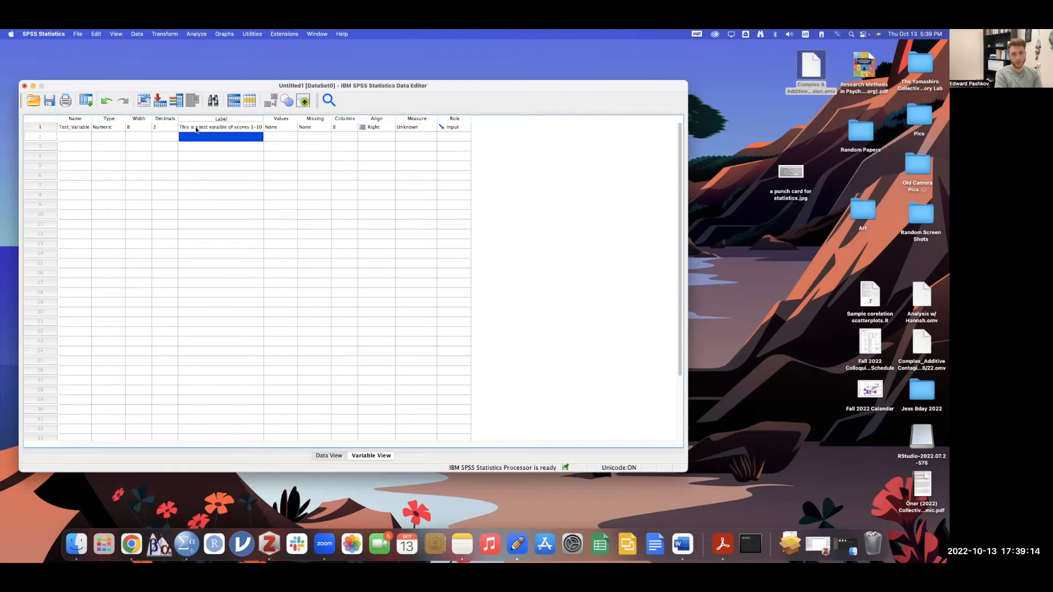
key(Up)
key(Left)
key(Left)
key(Left)
key(Left)
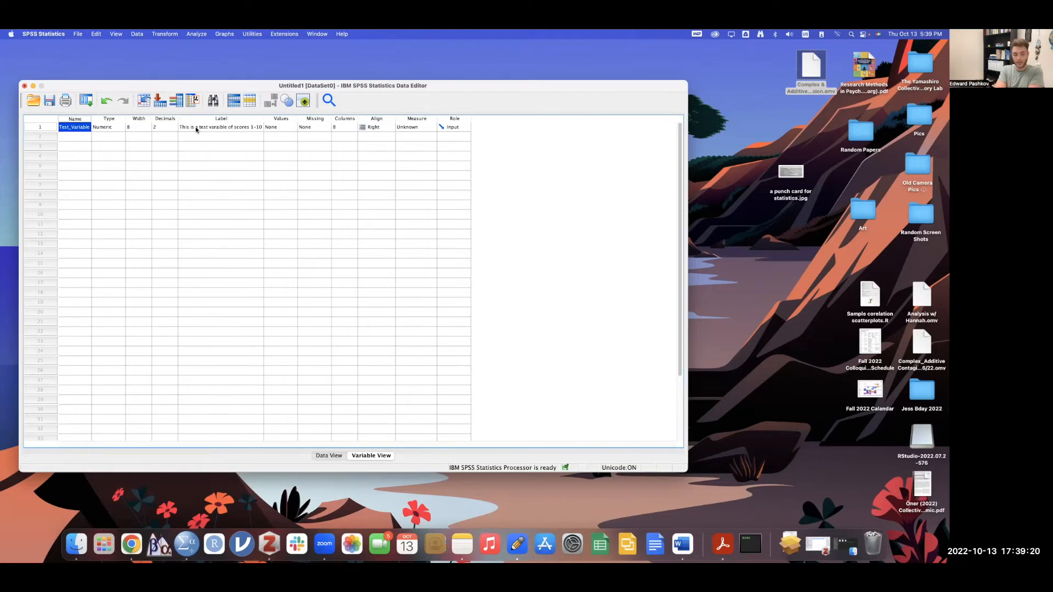
key(Right)
key(Right)
key(Right)
key(Right)
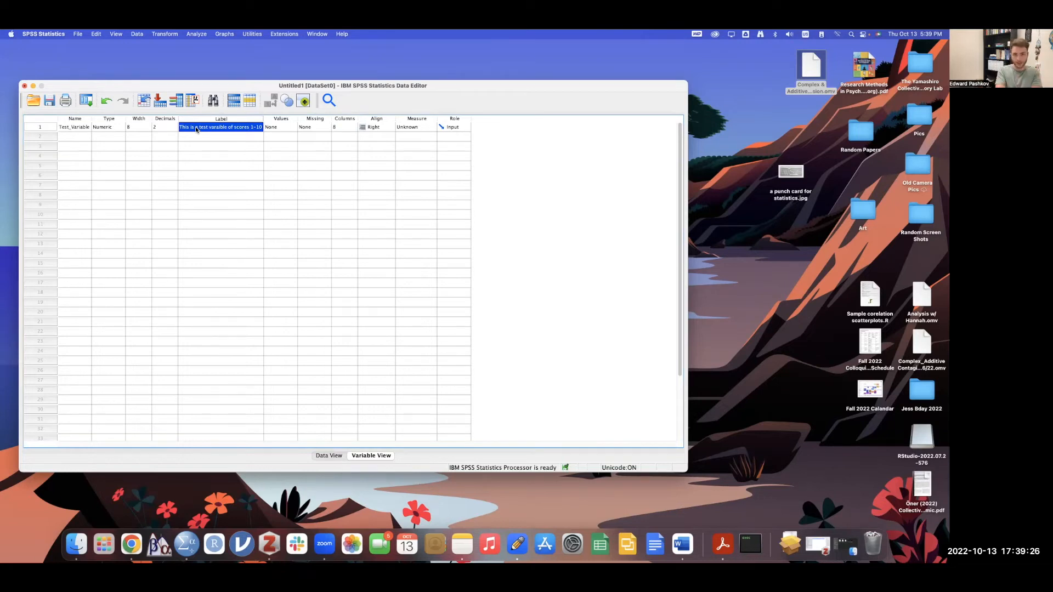
key(Left)
key(Left)
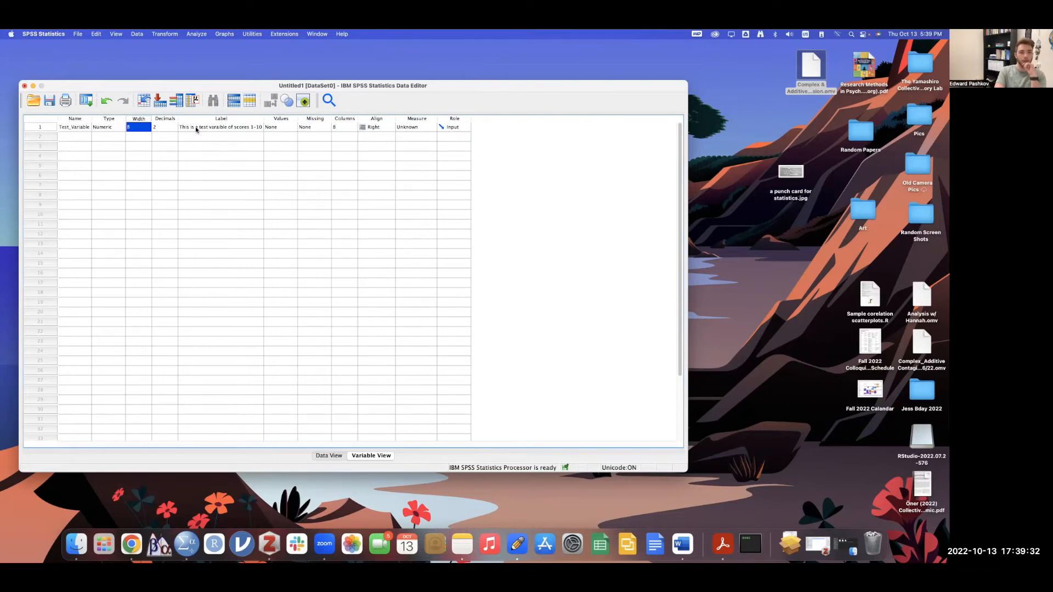
- Set Test_Variable's decimals to 0, then inspect its Values and Missing settings
key(Right)
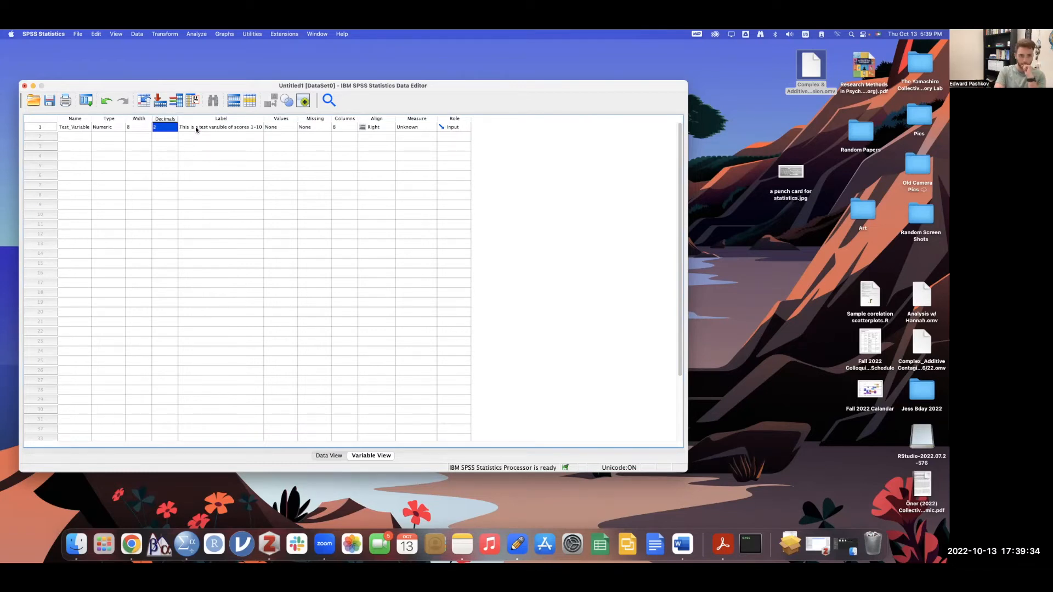
click(174, 129)
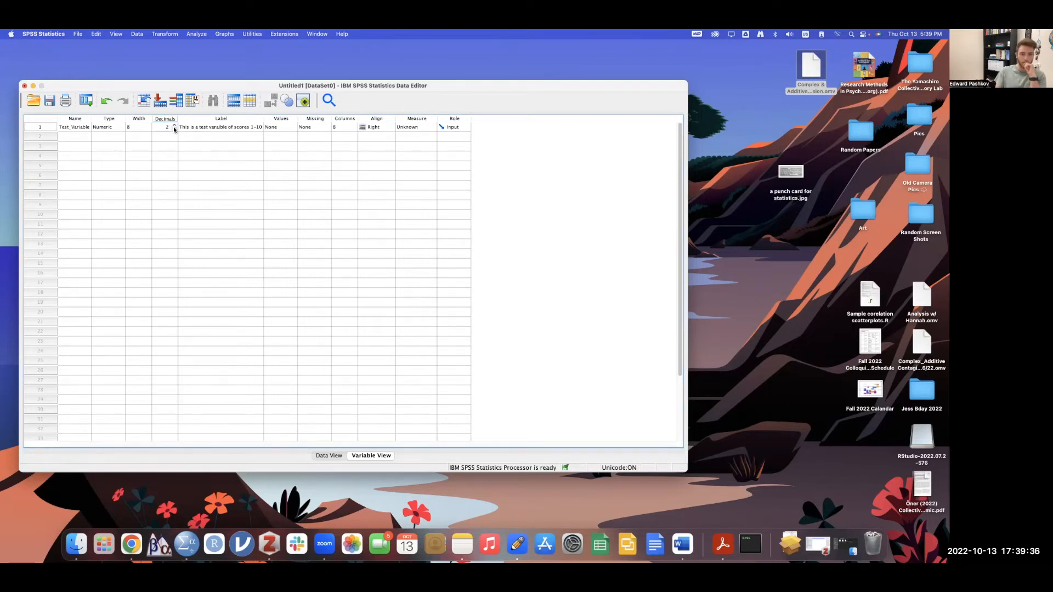
click(205, 156)
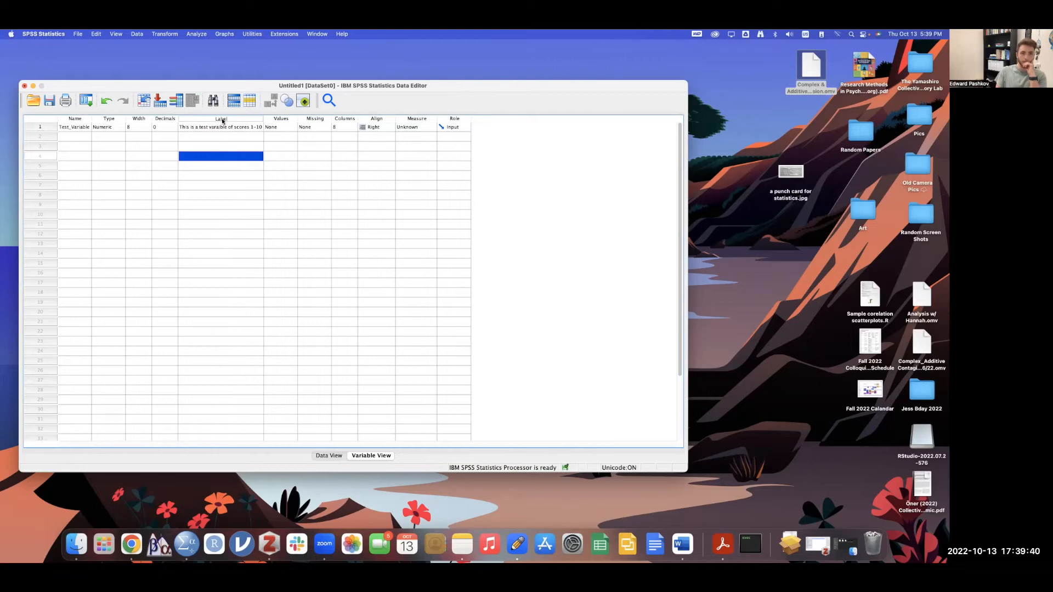
click(280, 128)
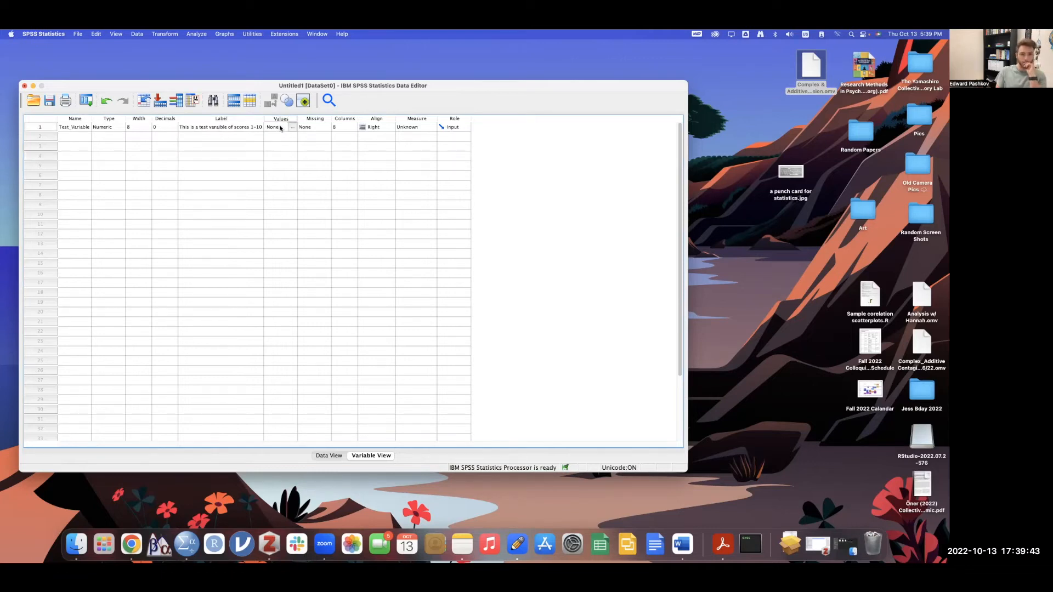
click(322, 128)
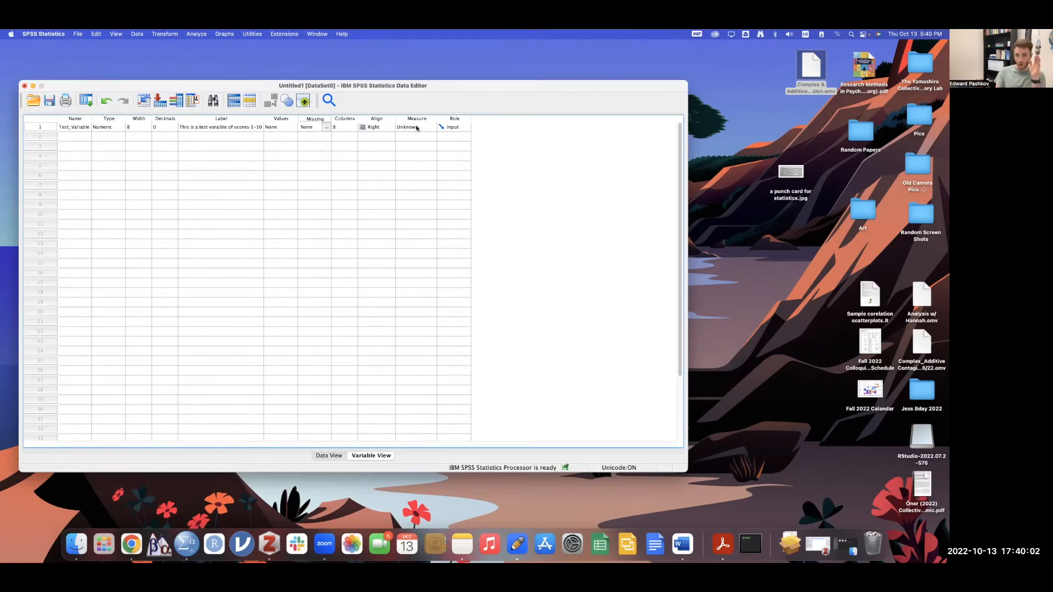
- Change Test_Variable's measurement level in row 1 from Unknown to Scale
click(423, 127)
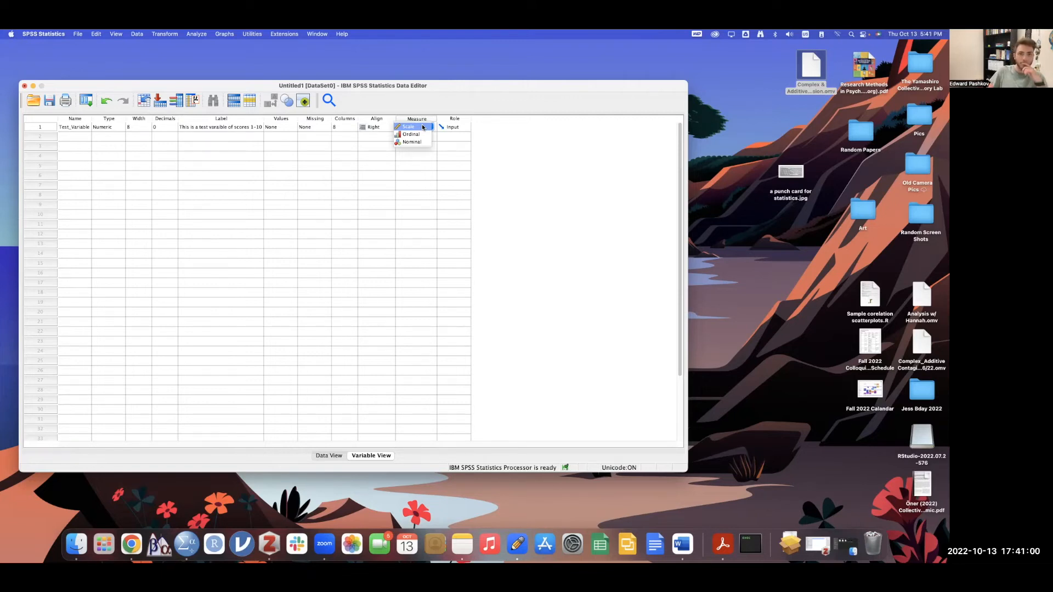
click(423, 127)
click(423, 127)
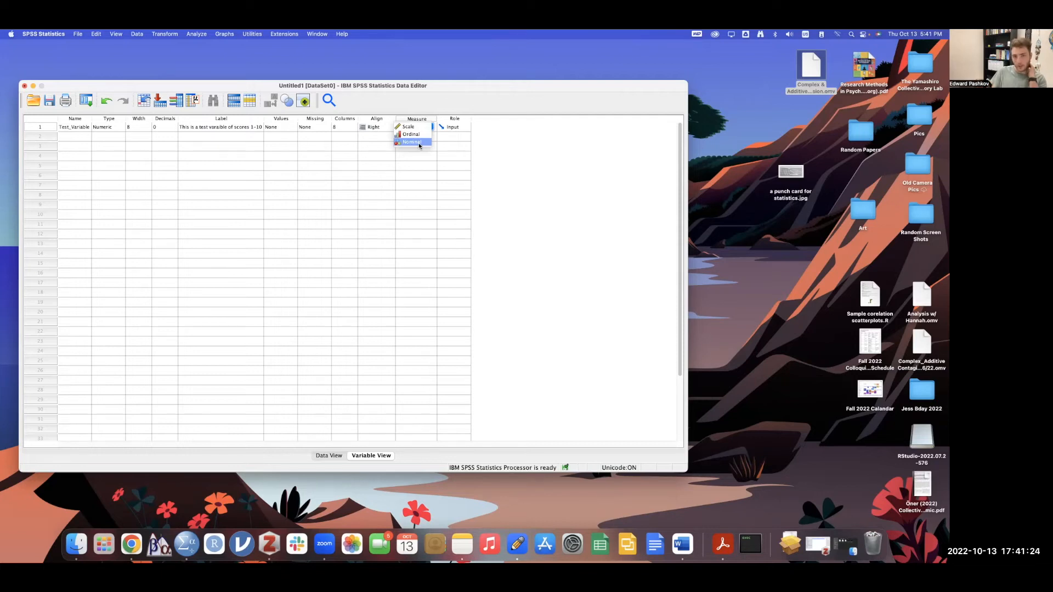
click(407, 127)
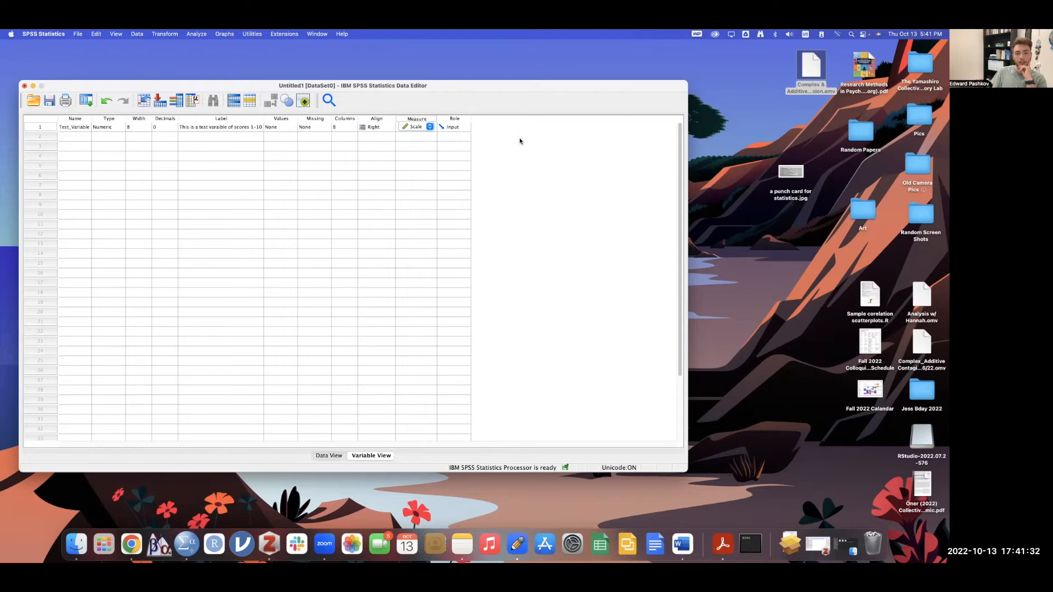
click(462, 128)
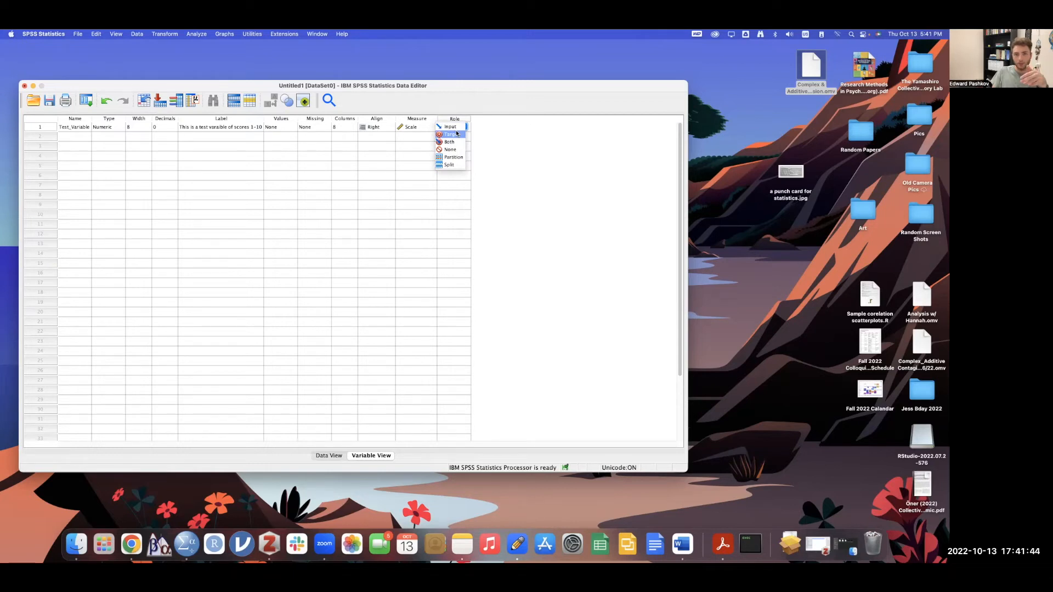
click(517, 136)
click(453, 127)
click(454, 127)
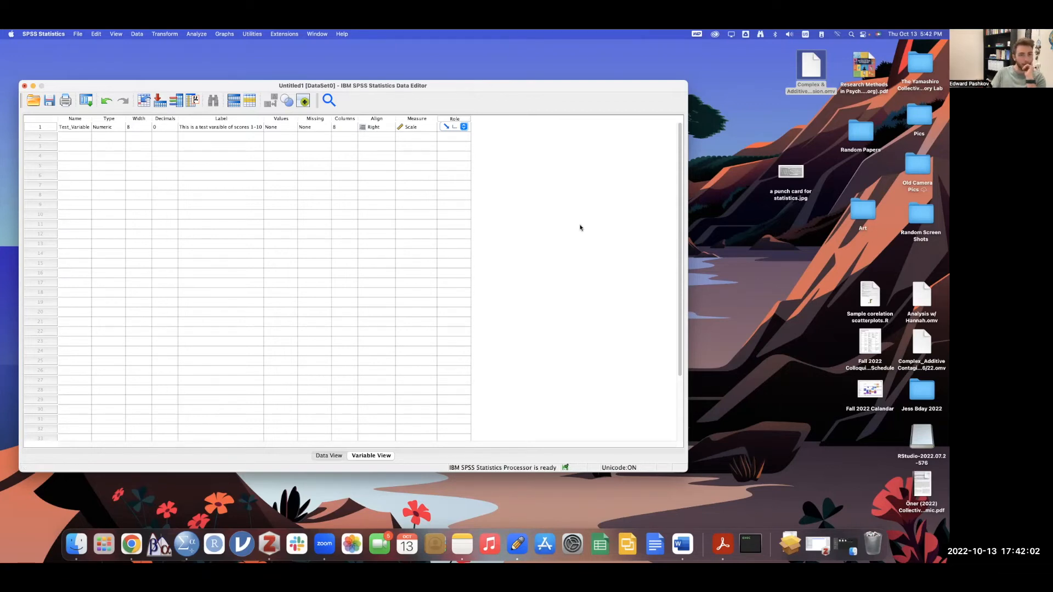
- Switch to Data View to see Test_Variable holding values 1 through 10
click(329, 458)
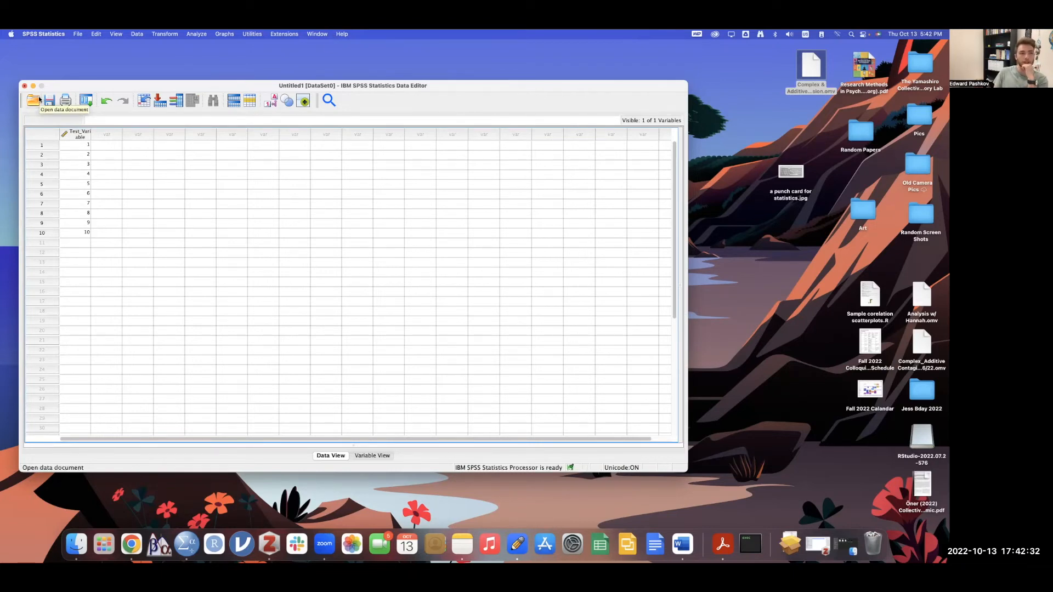
mouse_move(70, 136)
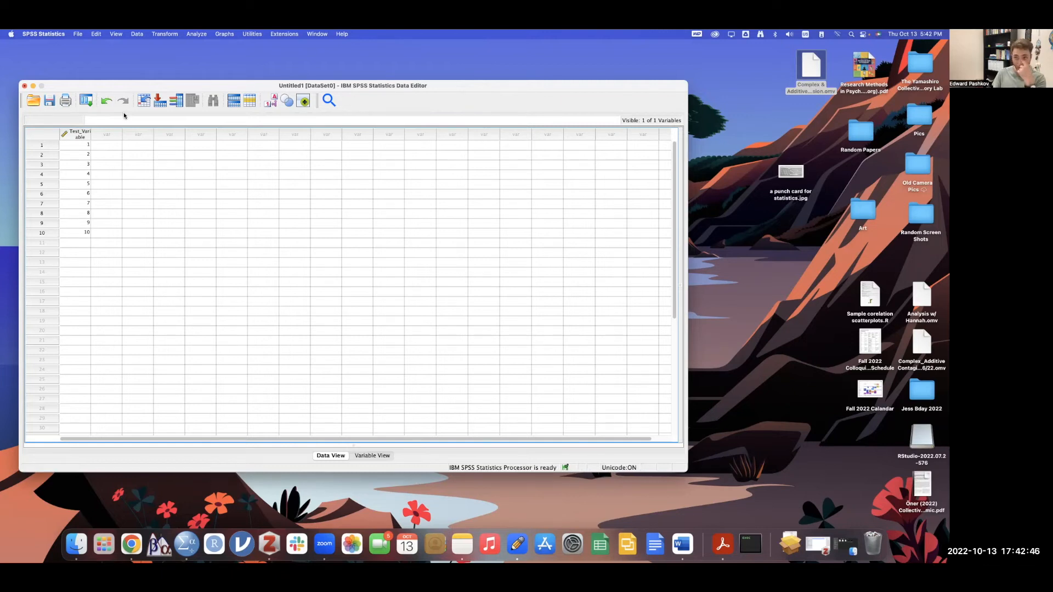
click(106, 243)
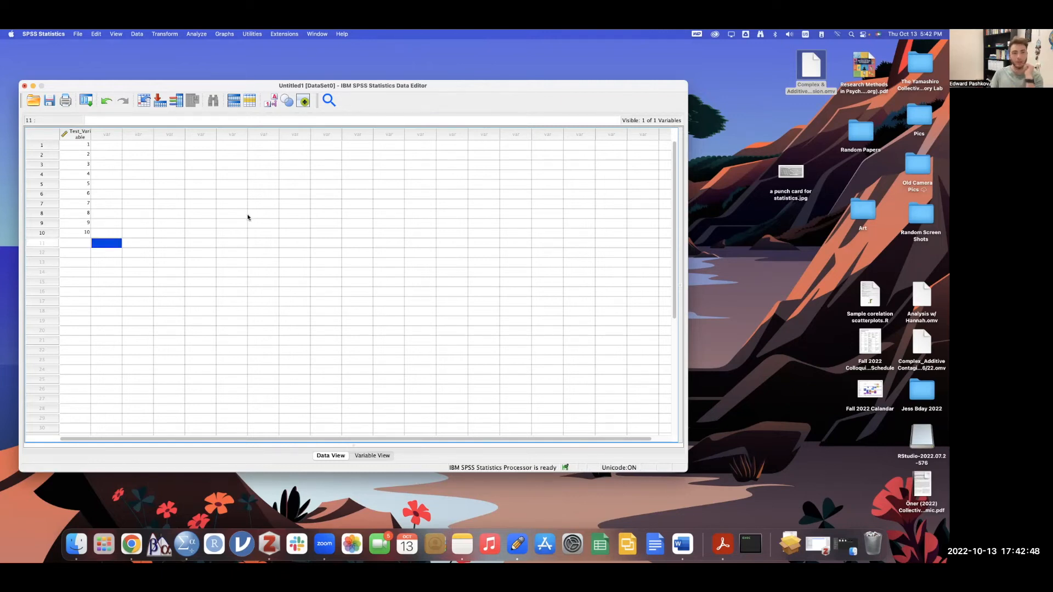
click(302, 196)
text(5)
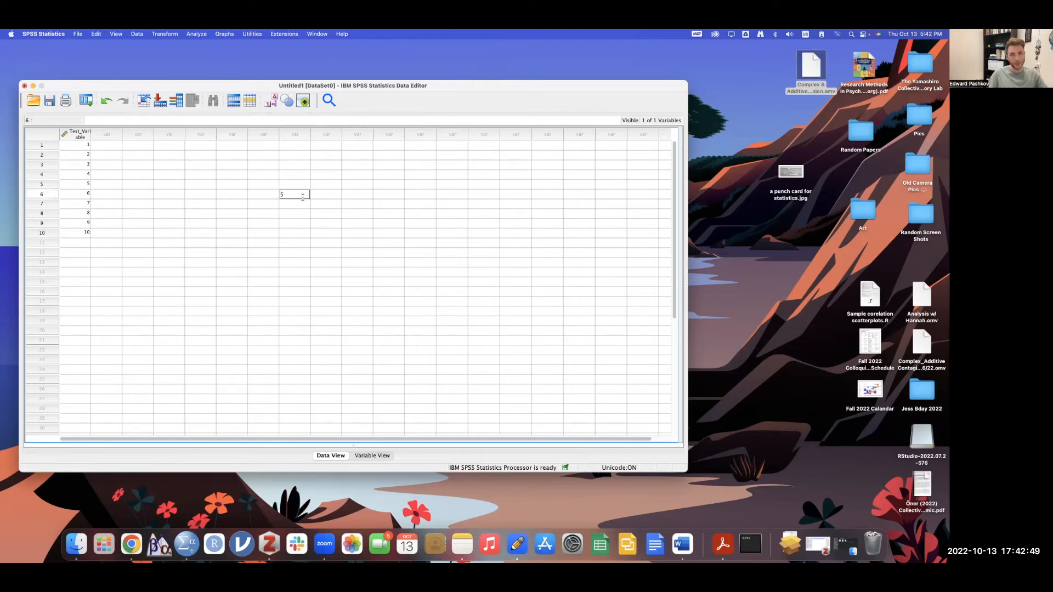
click(334, 215)
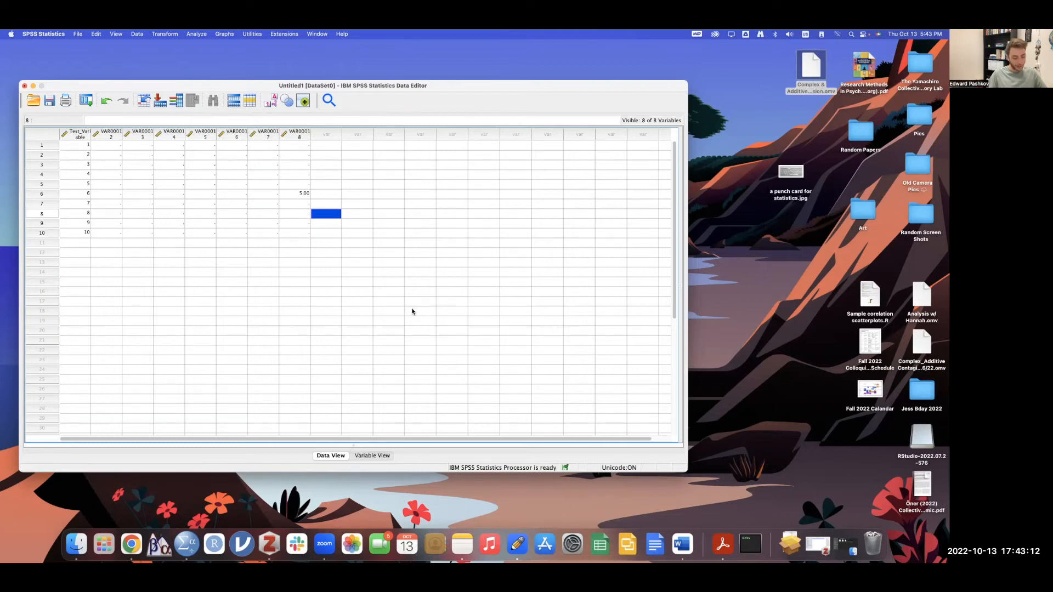
key(super+z)
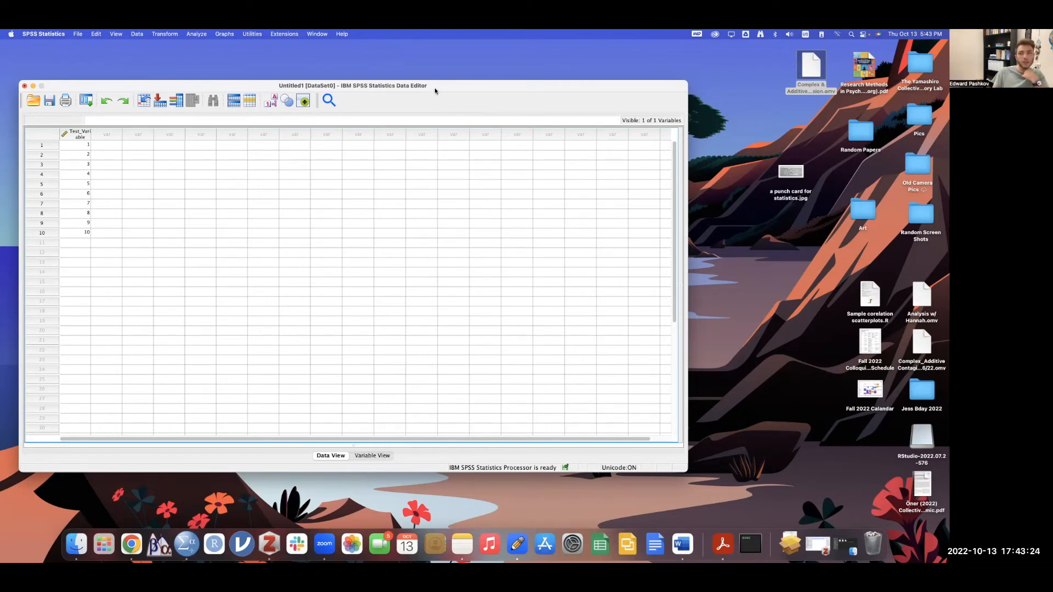
- Select the Test_Variable column, try Run descriptive statistics, then bring up the Search window
click(75, 136)
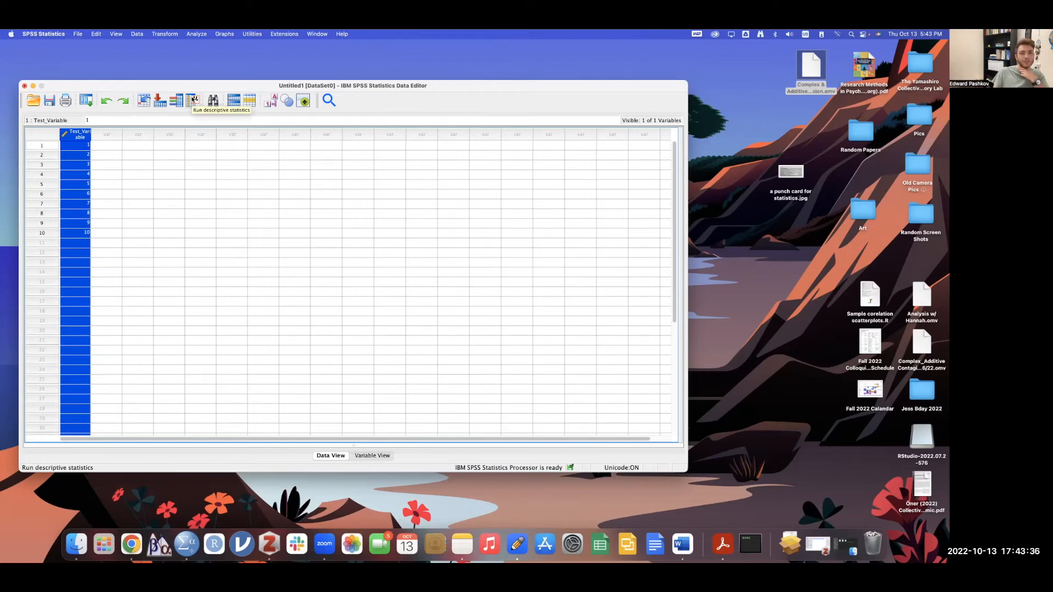
click(193, 99)
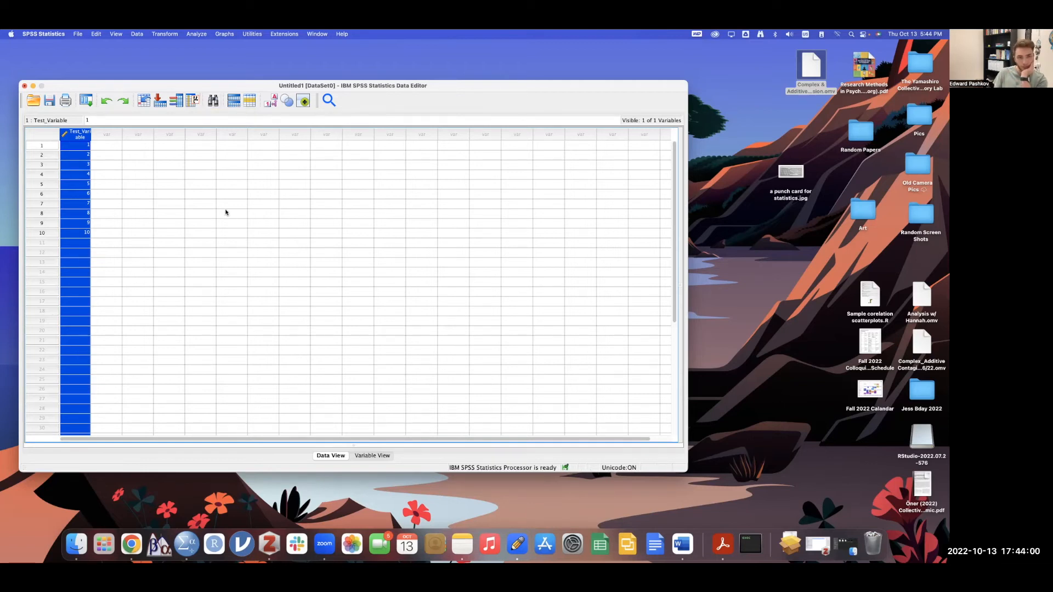
click(209, 196)
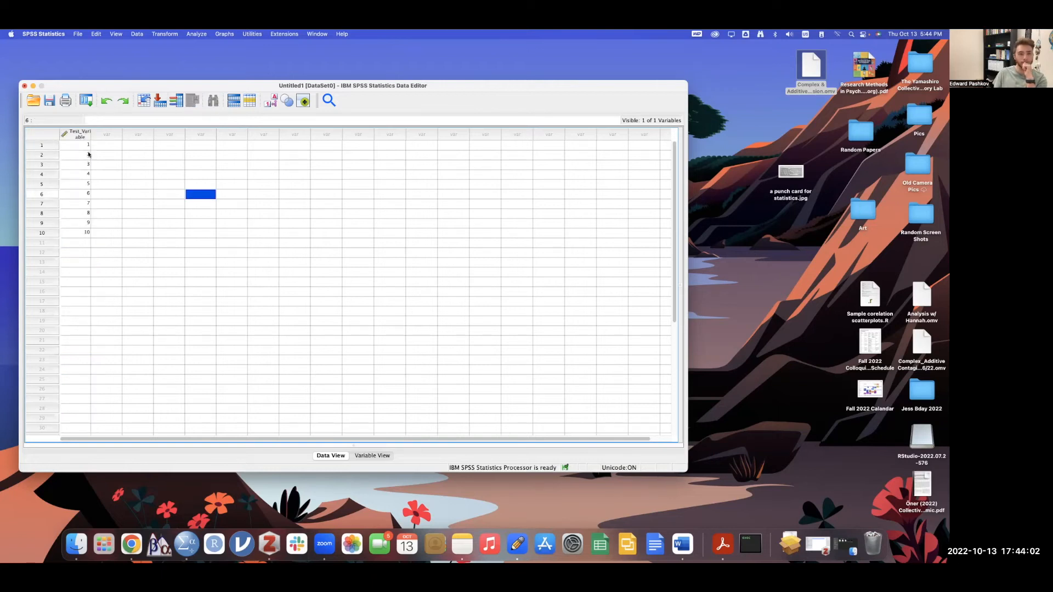
click(74, 135)
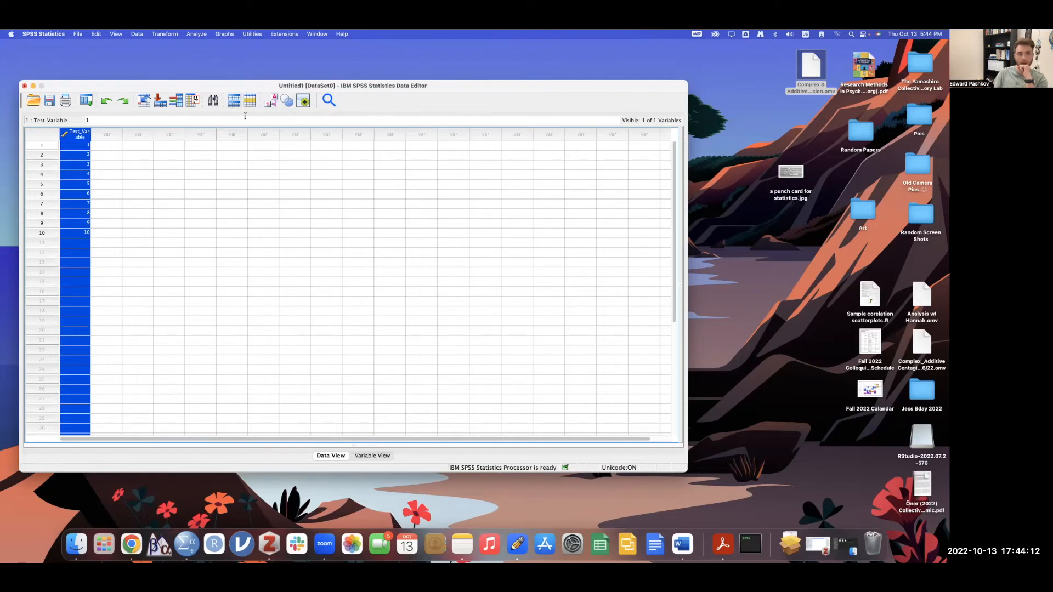
click(329, 100)
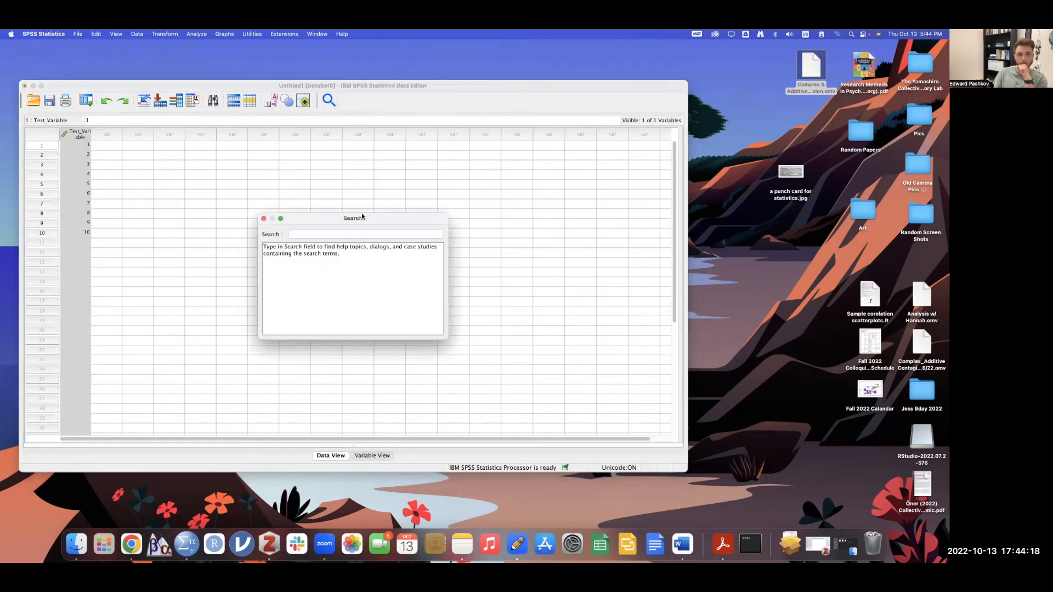
- Search for 'ANOVA', open the one-way ANOVA power analysis dialog, then close it
drag(361, 220, 453, 168)
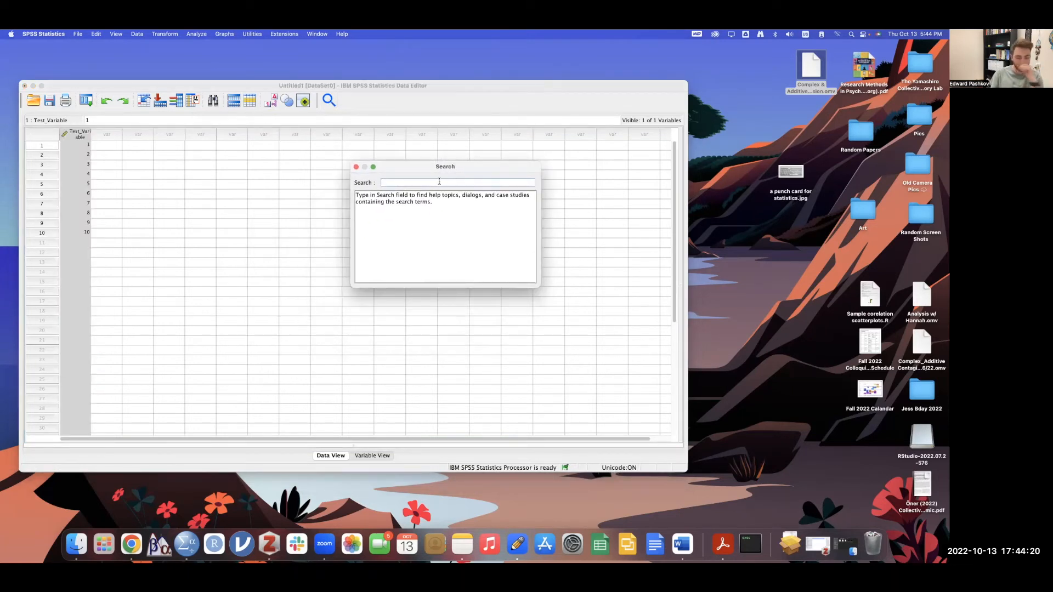
text(ANOVA)
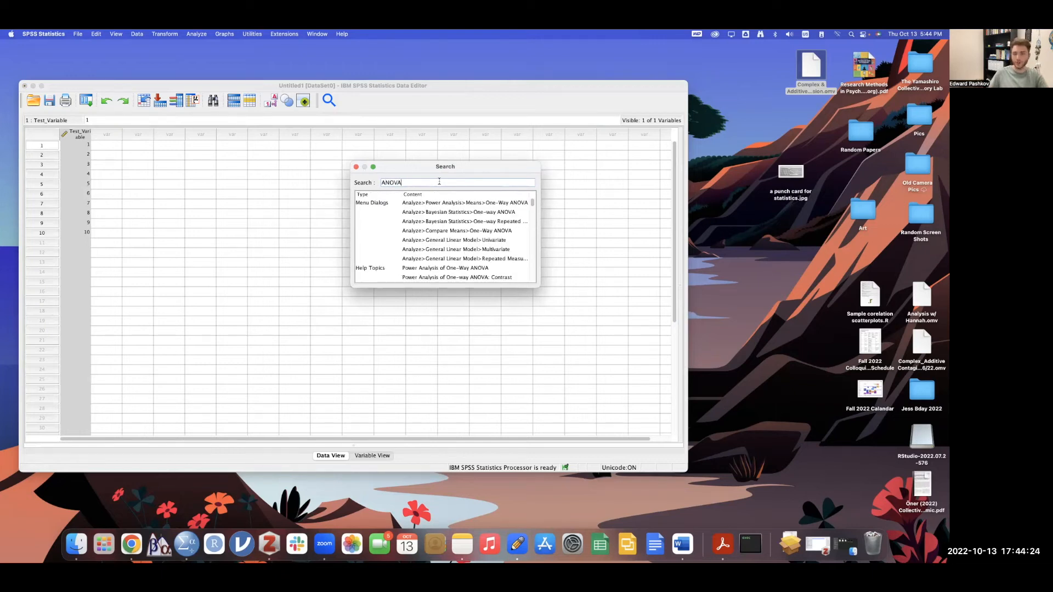
double_click(440, 201)
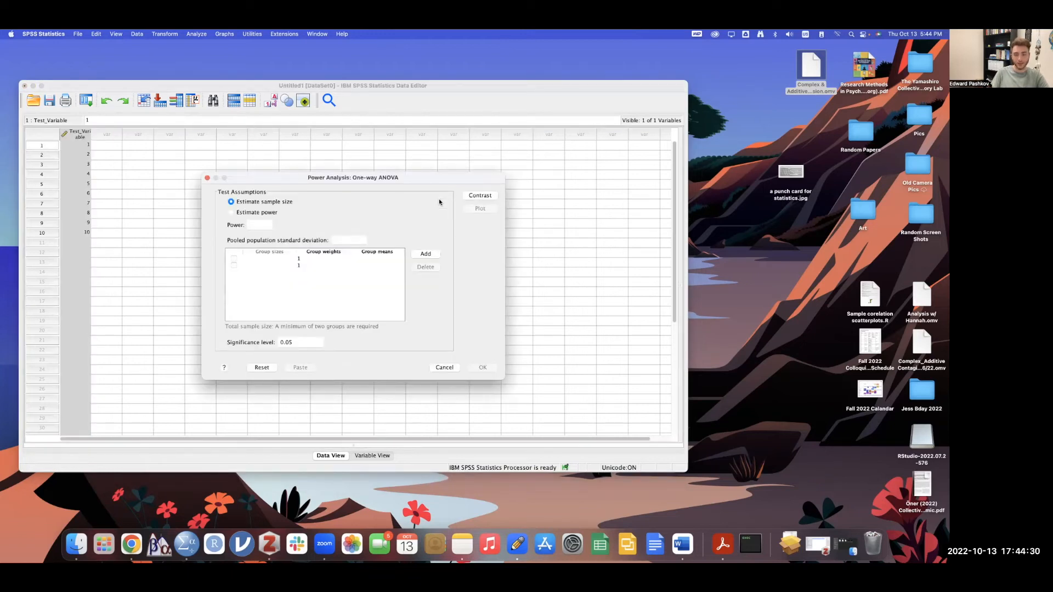
click(208, 178)
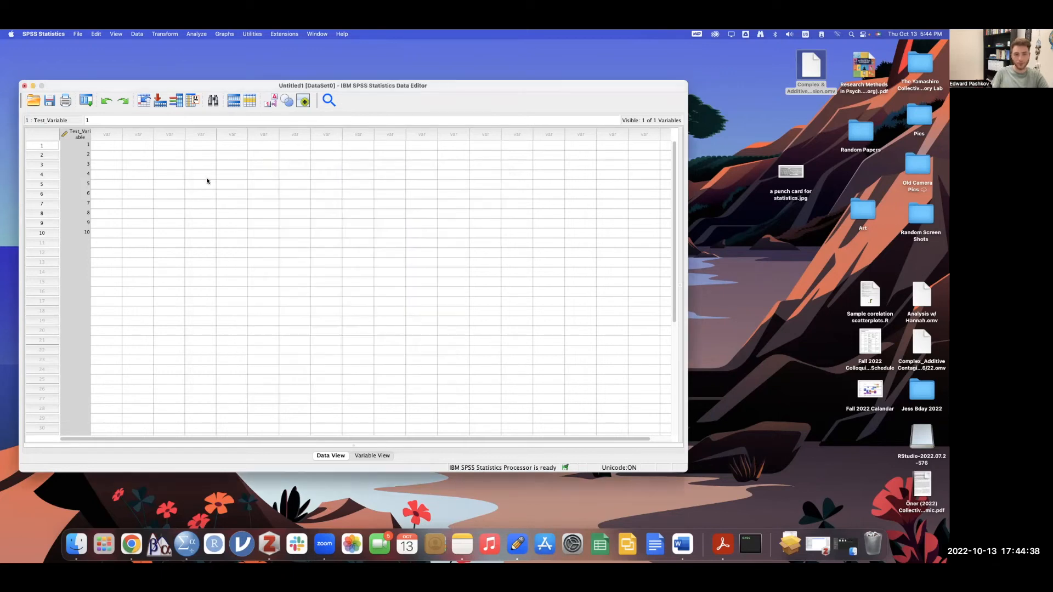
- Search for 'descriptive', open the Descriptives dialog, then cancel it without running
click(330, 100)
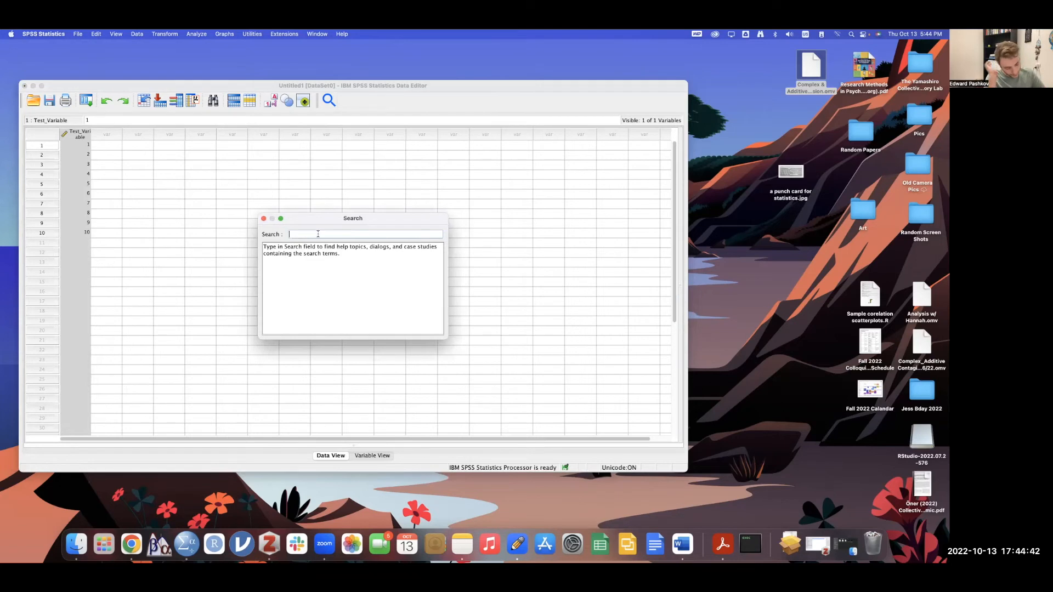
text(desc)
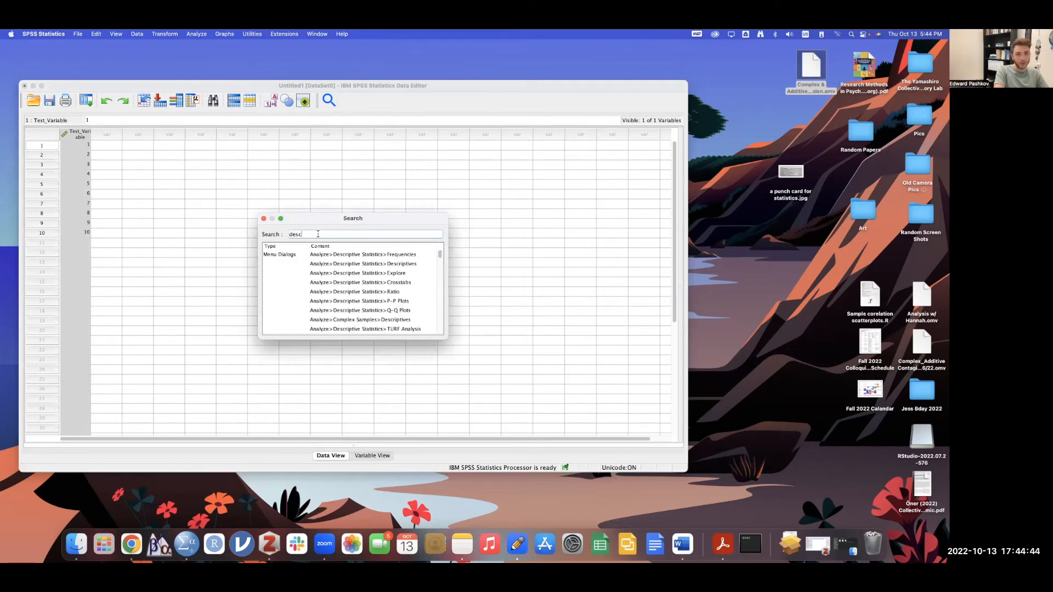
text(riptive)
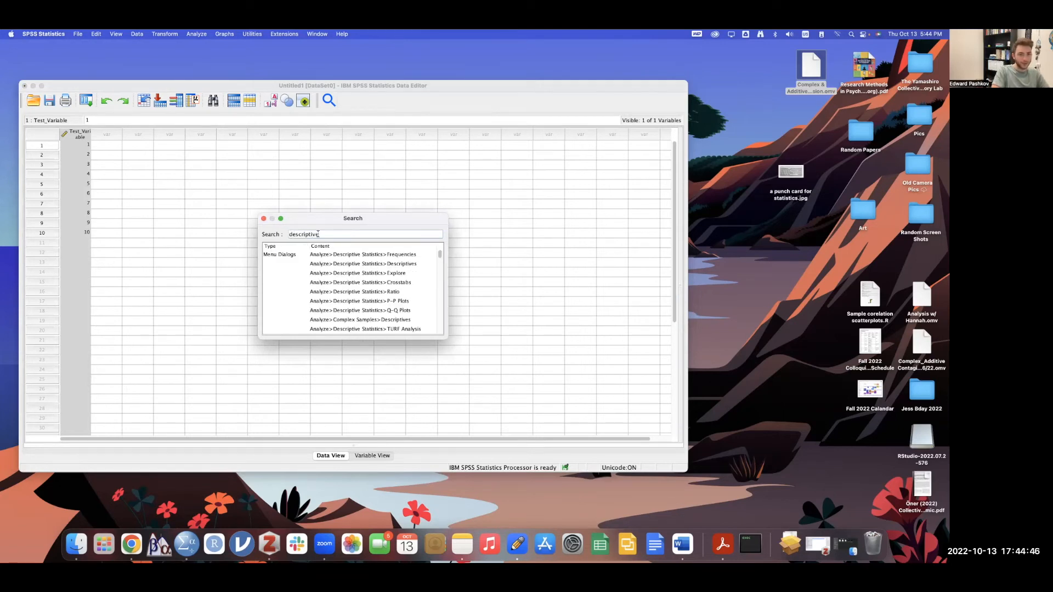
click(377, 265)
double_click(376, 266)
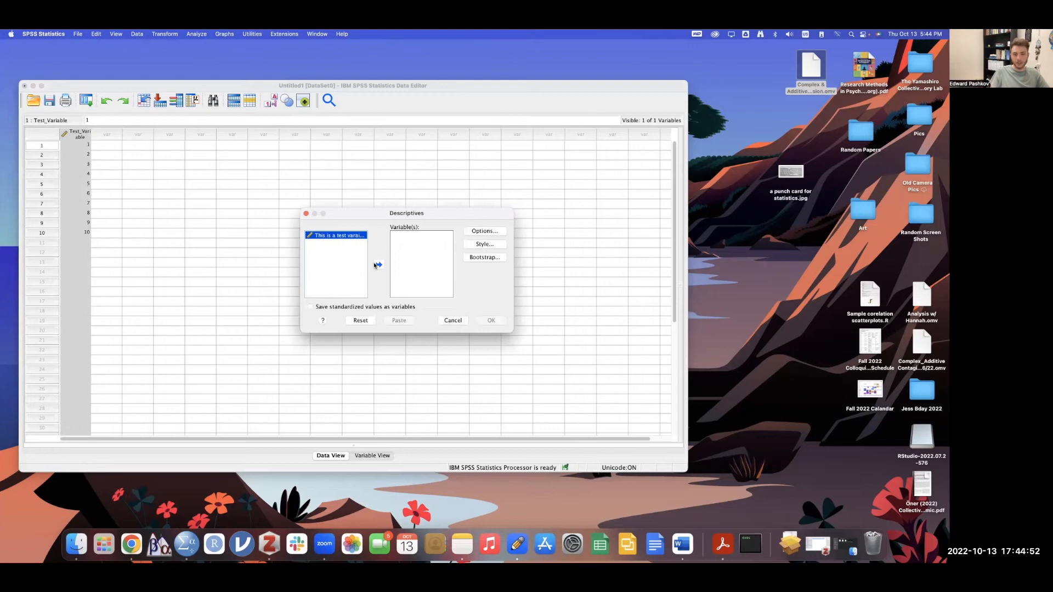
click(306, 214)
click(244, 213)
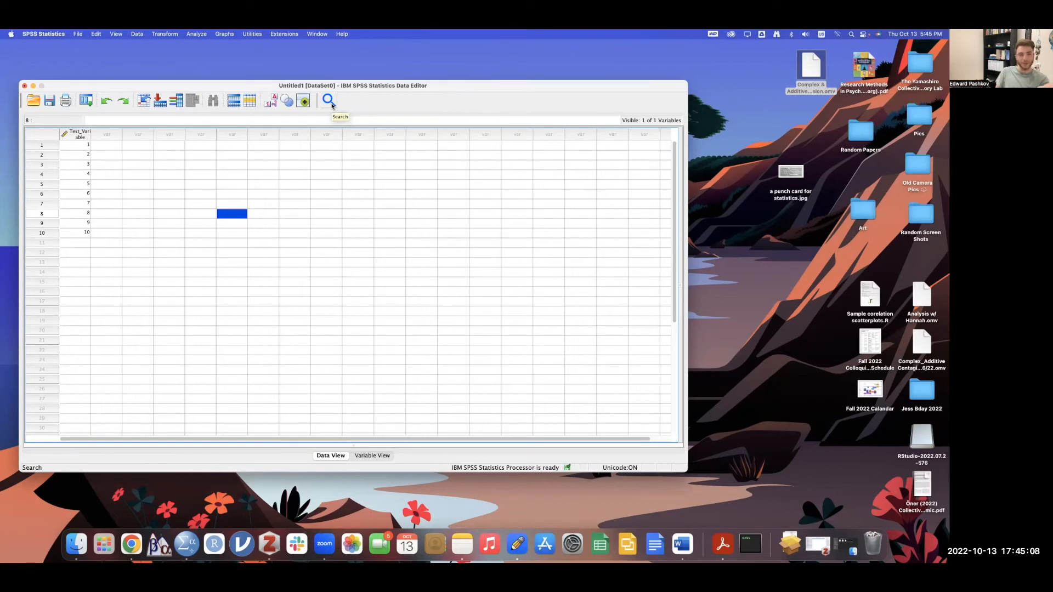
- Select Test_Variable and show the Analyze > Descriptive Statistics submenu with Frequencies, Descriptives, Explore
click(194, 34)
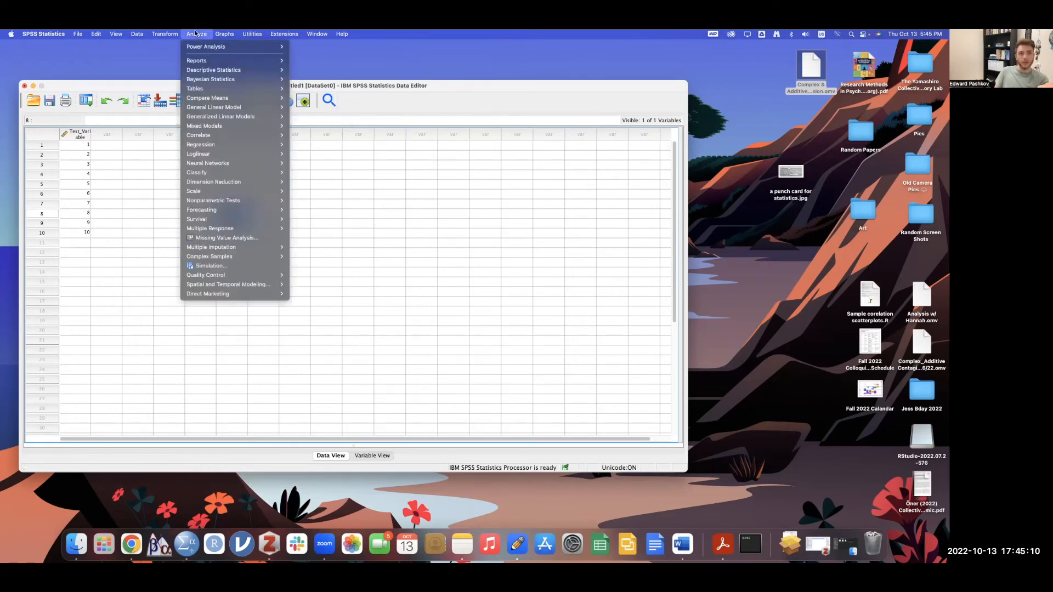
click(151, 66)
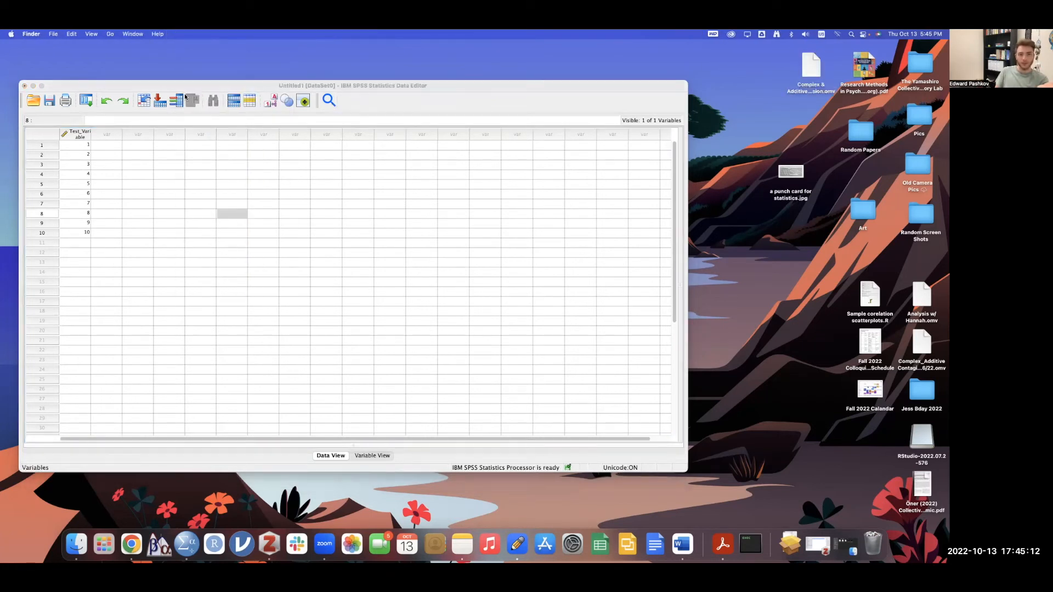
click(81, 135)
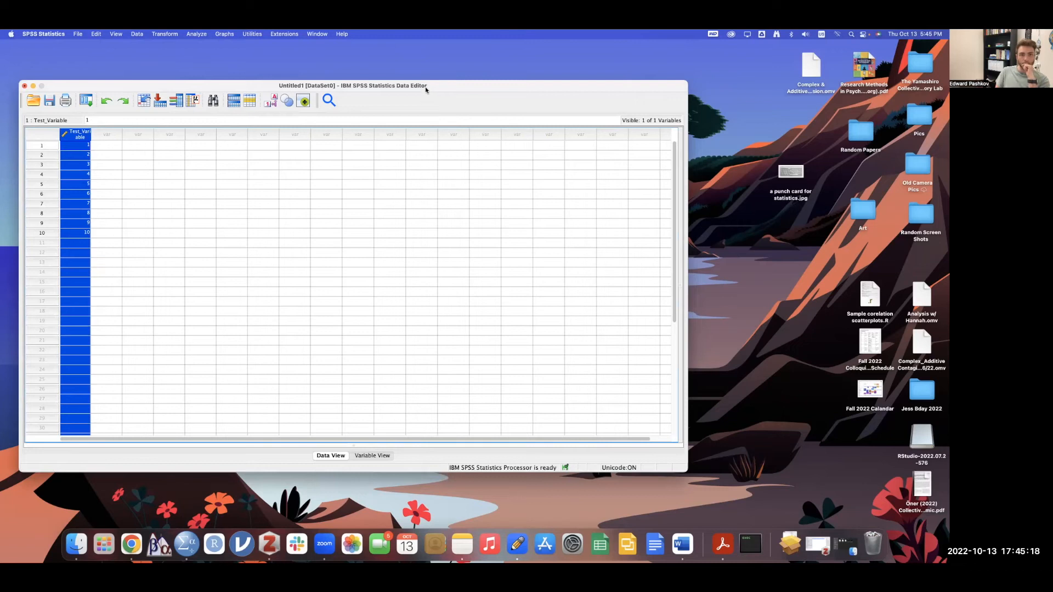
click(204, 34)
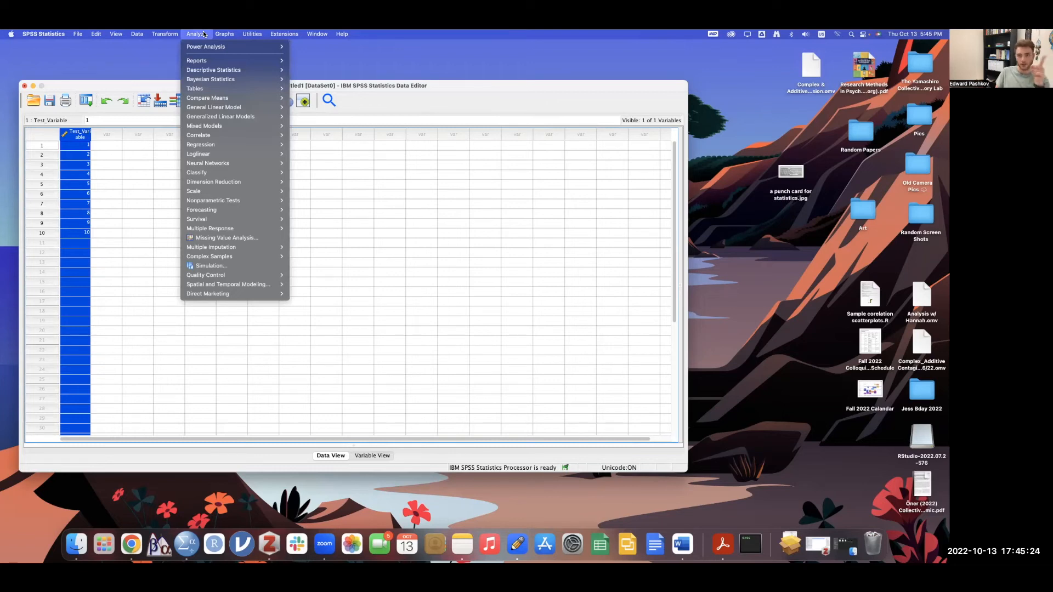
mouse_move(207, 48)
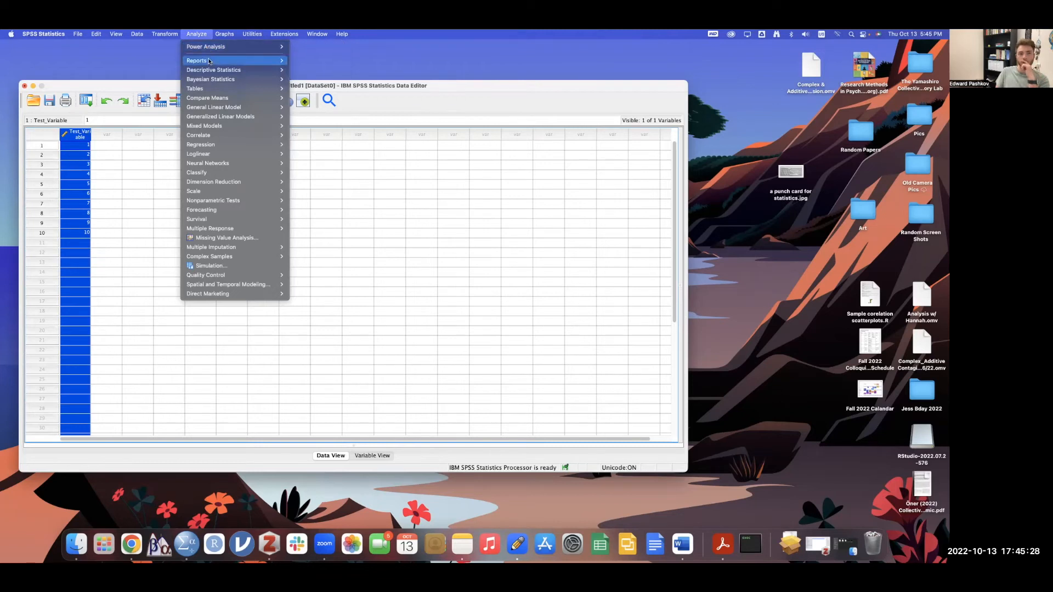
mouse_move(209, 68)
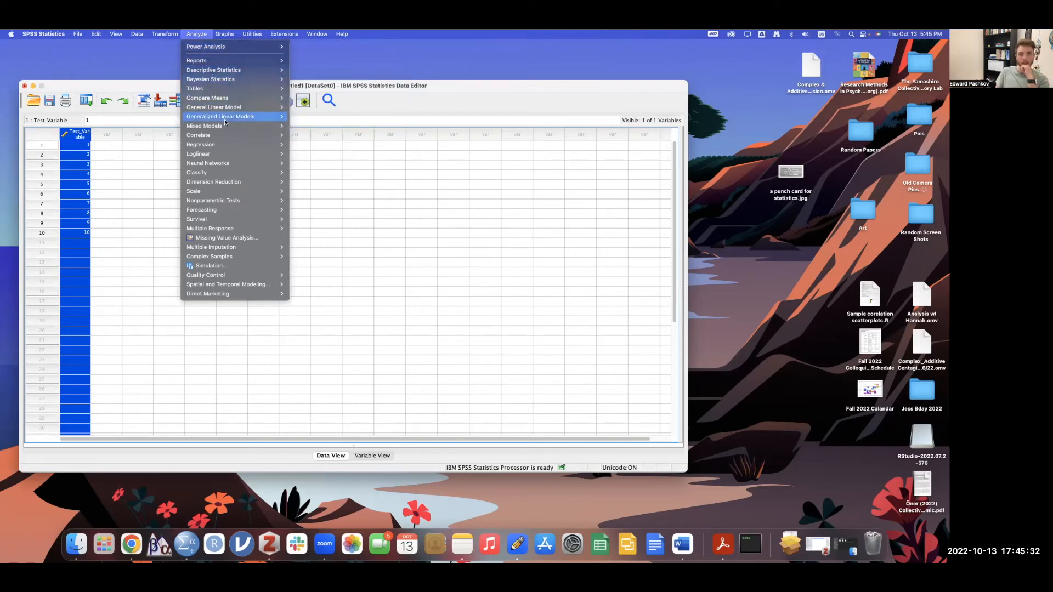
mouse_move(225, 147)
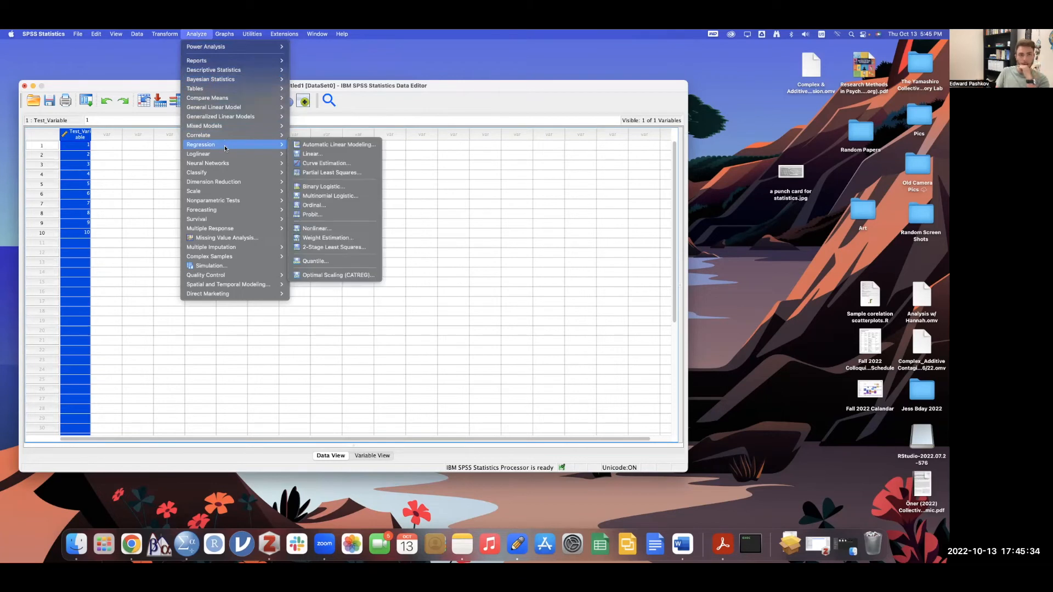
mouse_move(234, 219)
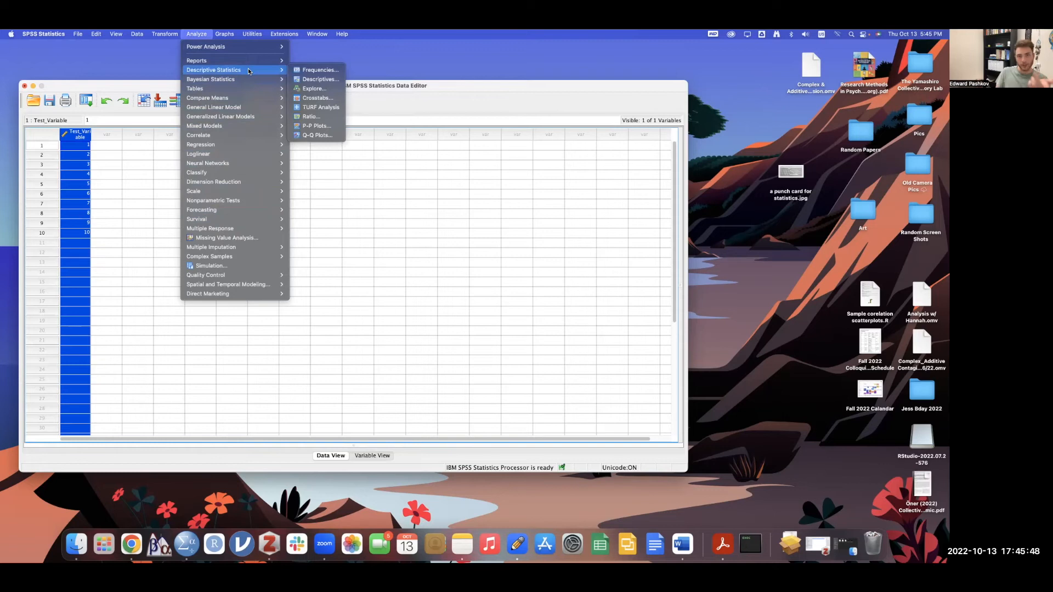
- Run Descriptives on Test_Variable, yielding N 10, min 1, max 10, mean 5.50, SD 3.028
click(319, 80)
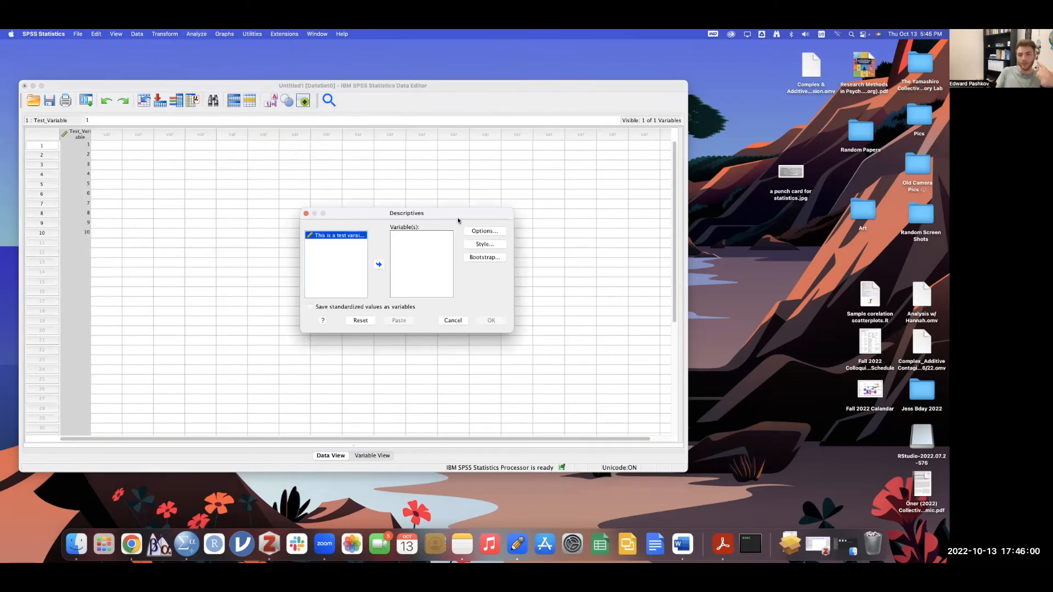
drag(457, 215, 281, 206)
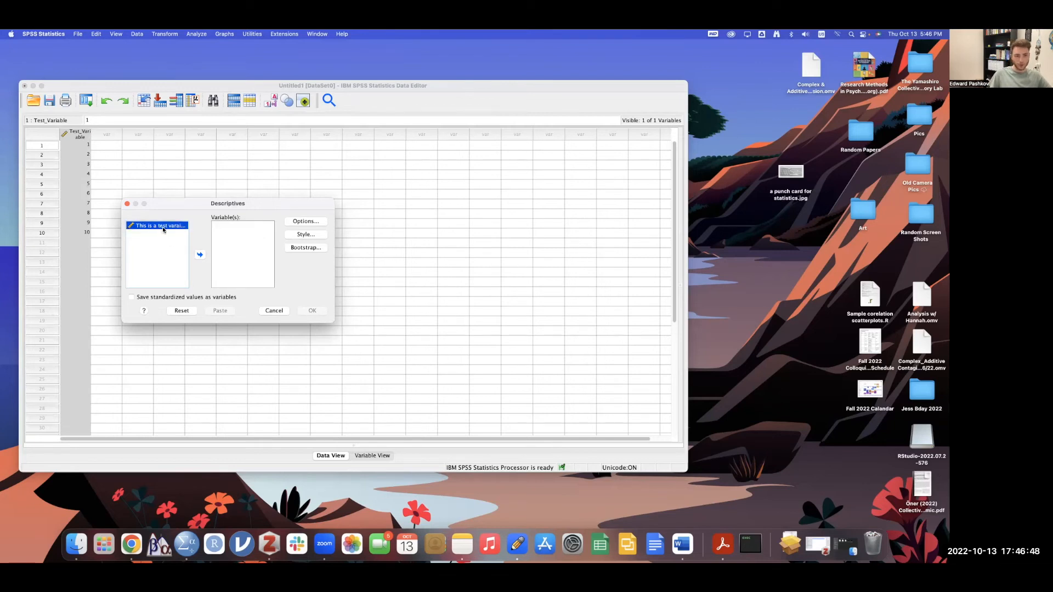
drag(161, 228, 222, 239)
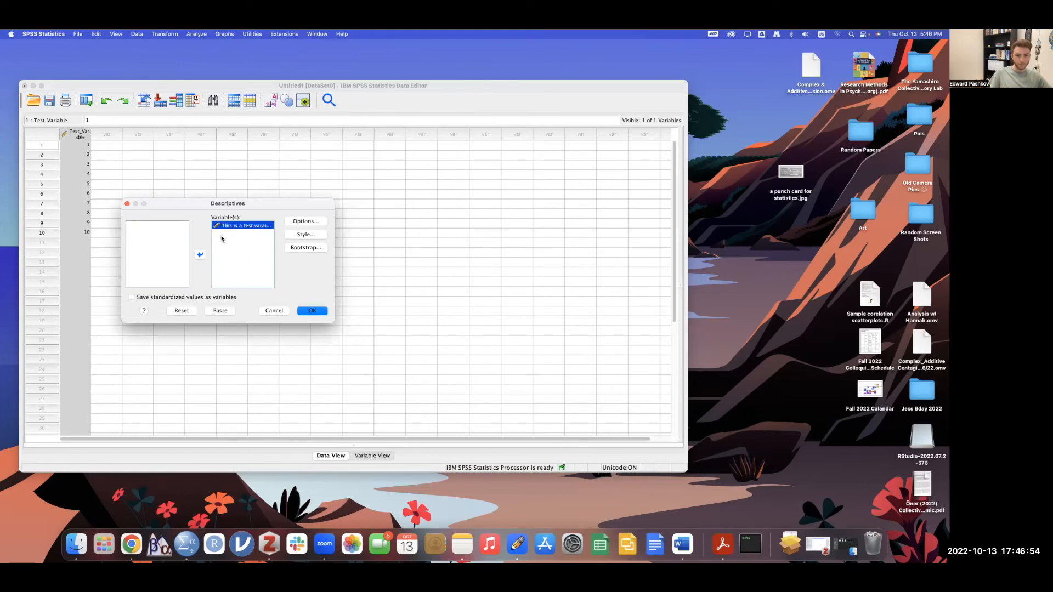
click(314, 312)
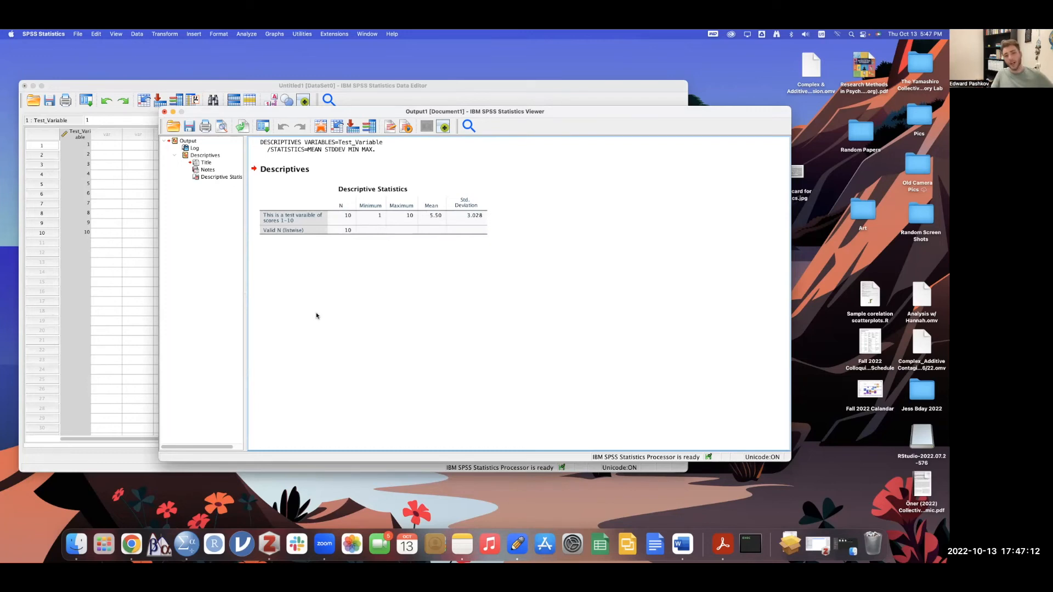
- Select and deselect the Descriptive Statistics table several times, then return to the Data Editor
click(341, 233)
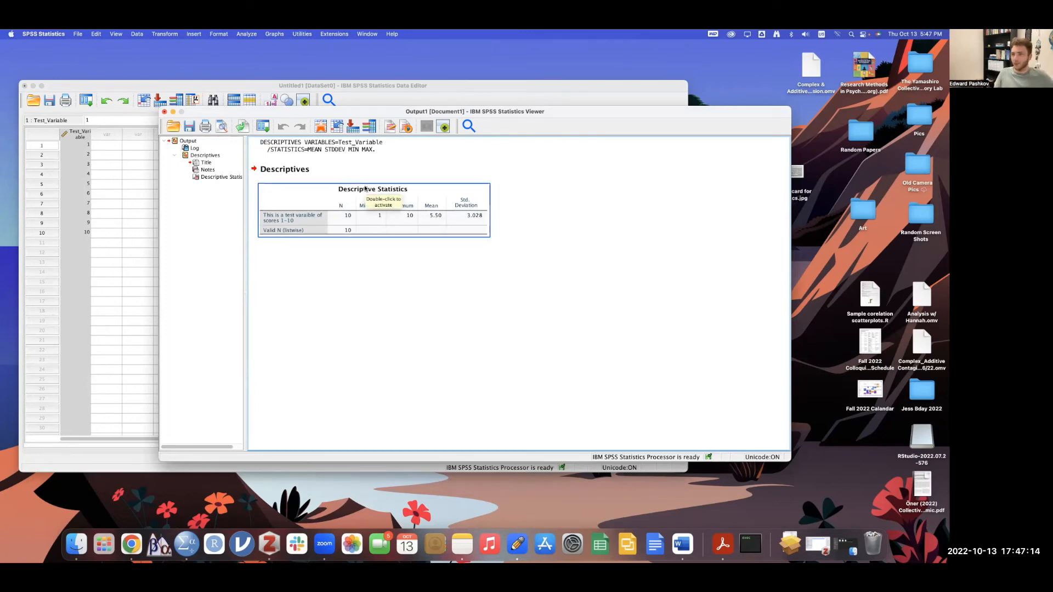
click(354, 302)
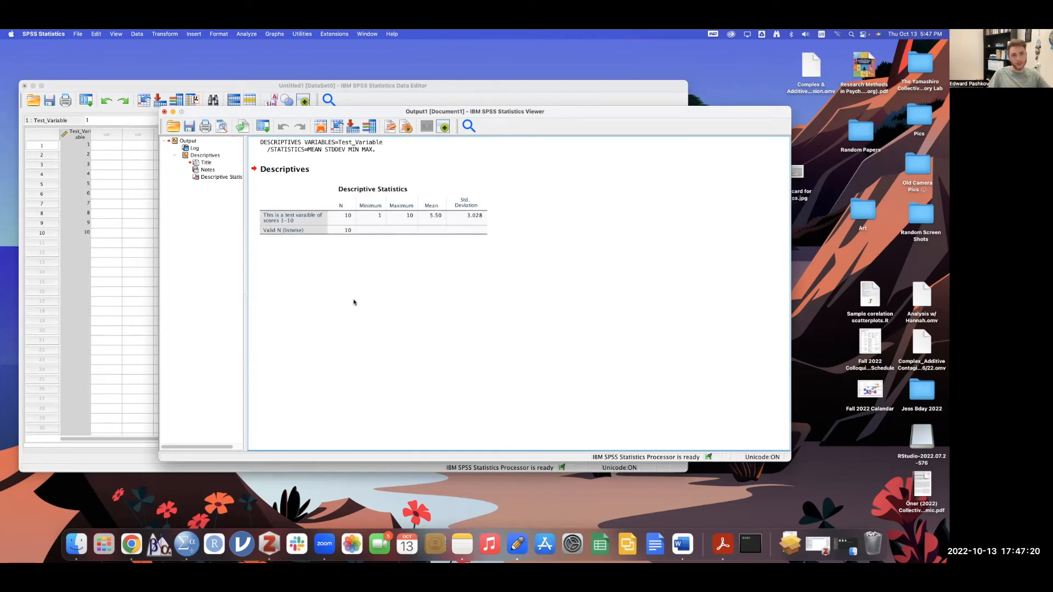
click(324, 228)
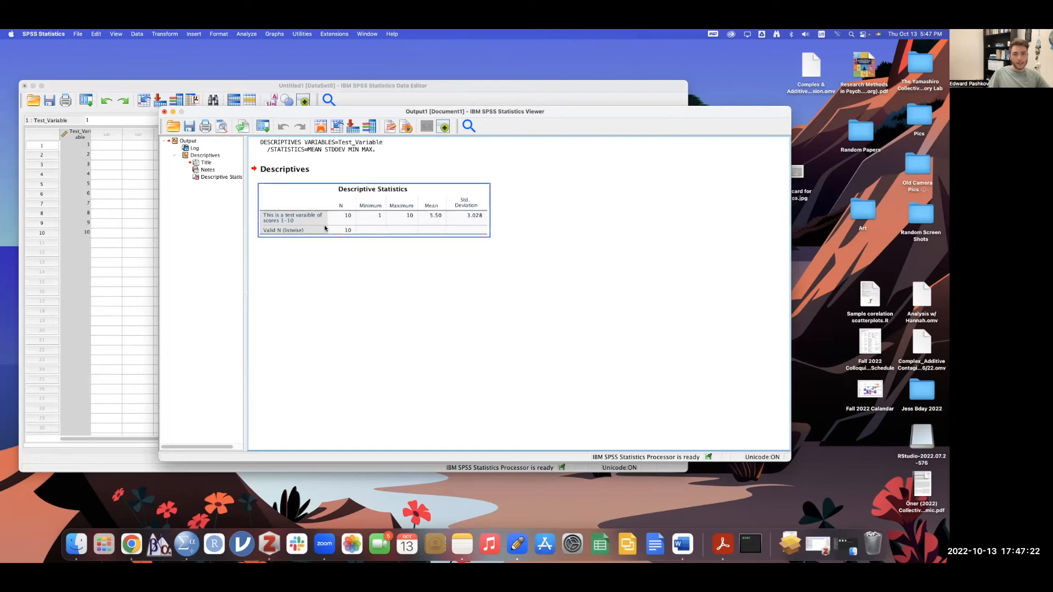
click(387, 305)
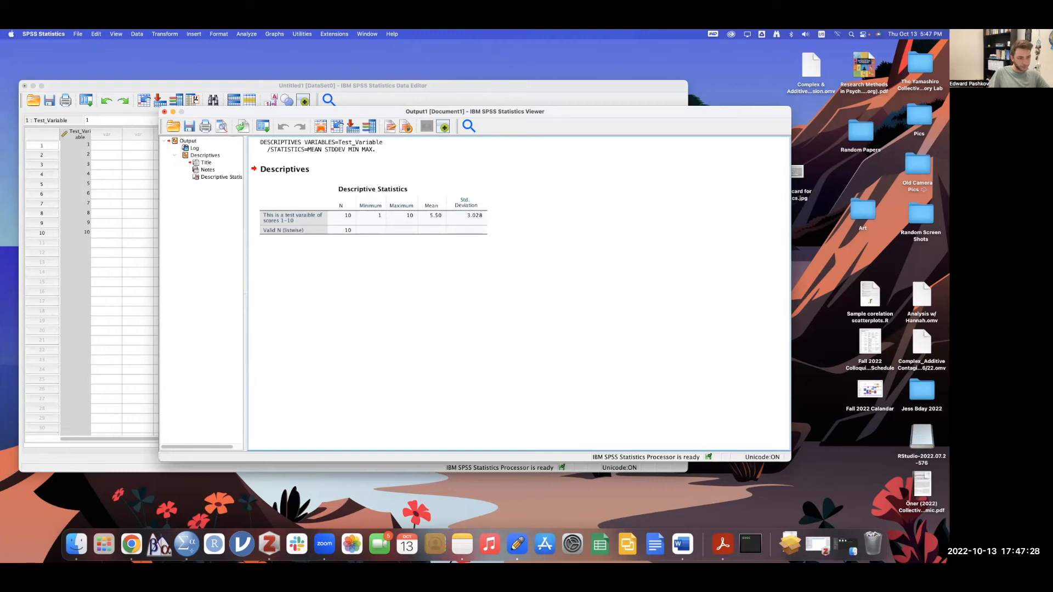
click(327, 228)
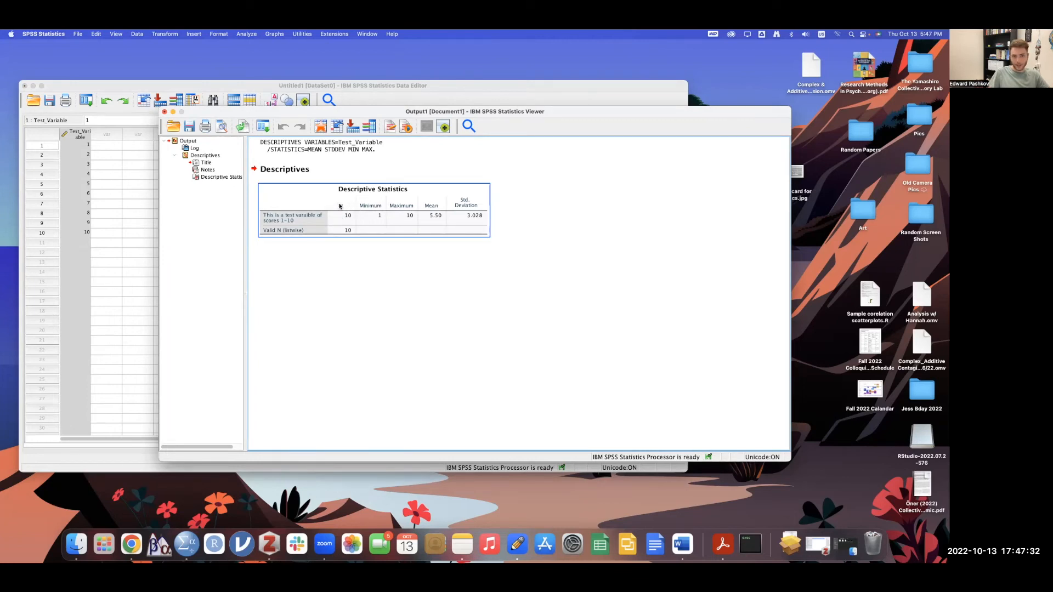
click(375, 276)
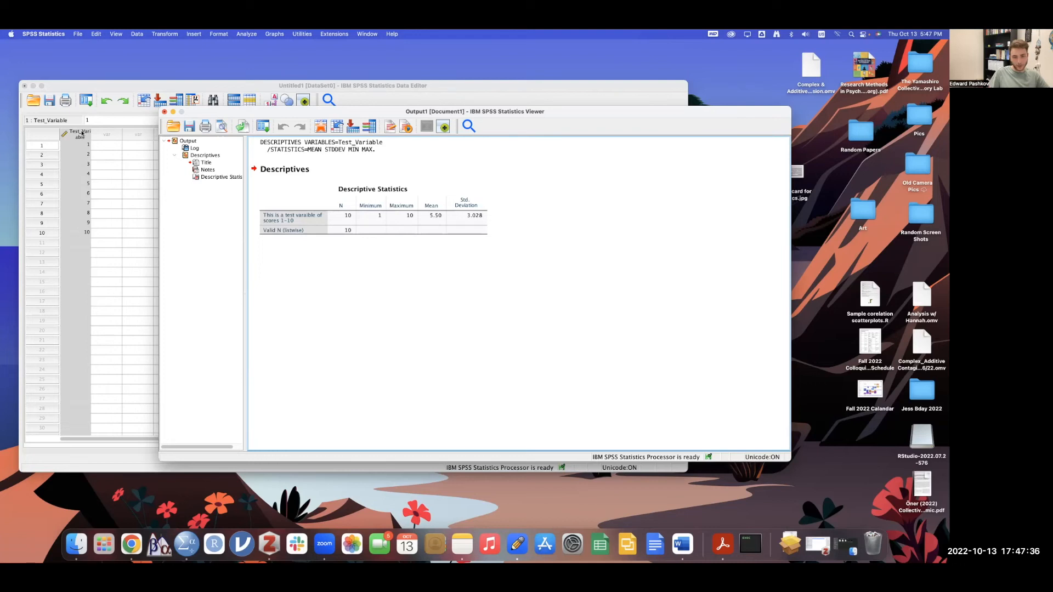
click(373, 217)
click(400, 257)
click(376, 216)
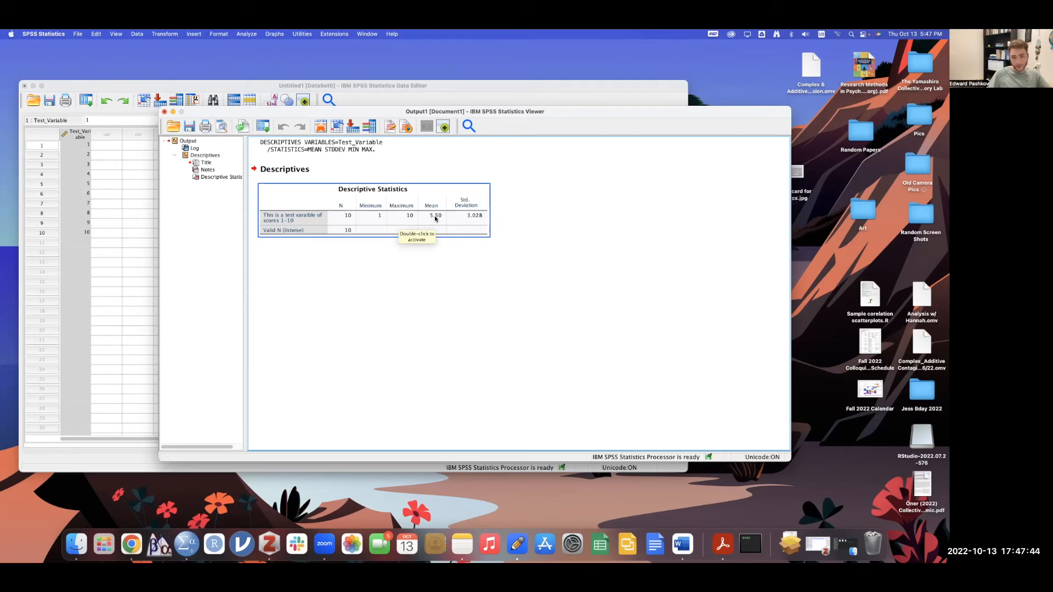
click(522, 228)
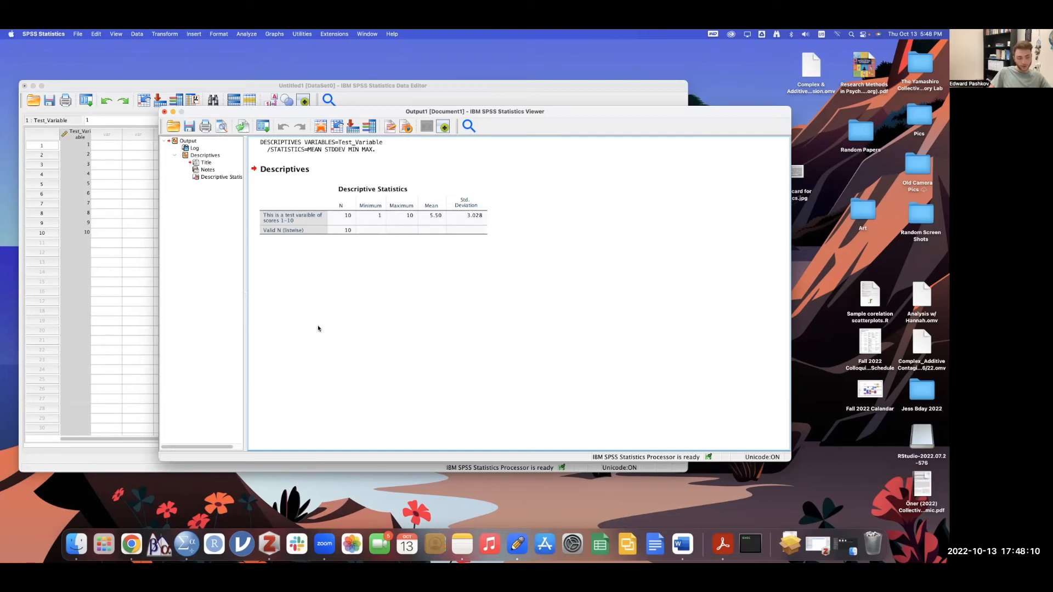
click(138, 272)
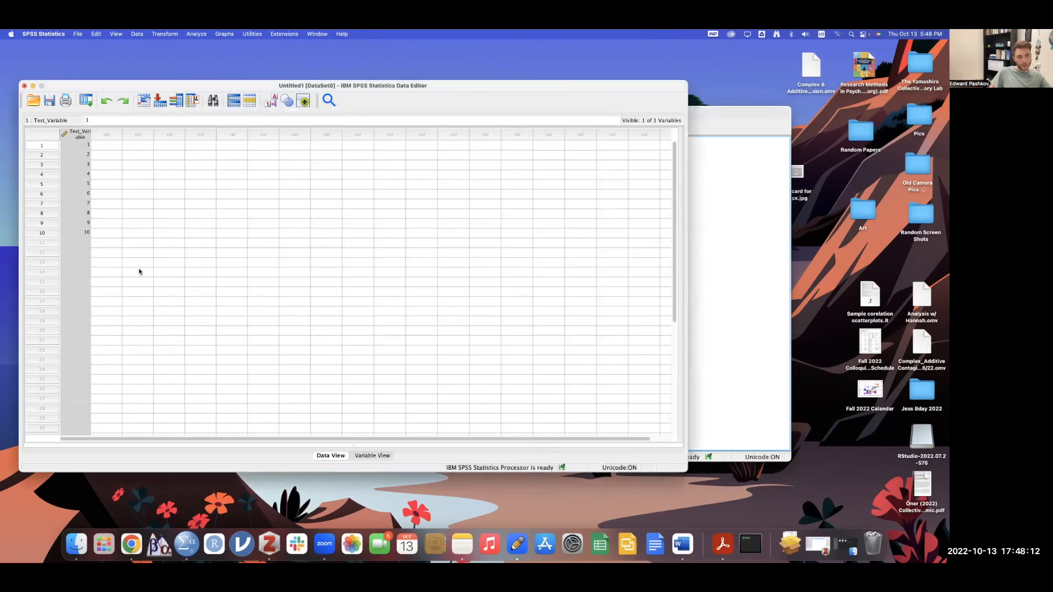
click(255, 253)
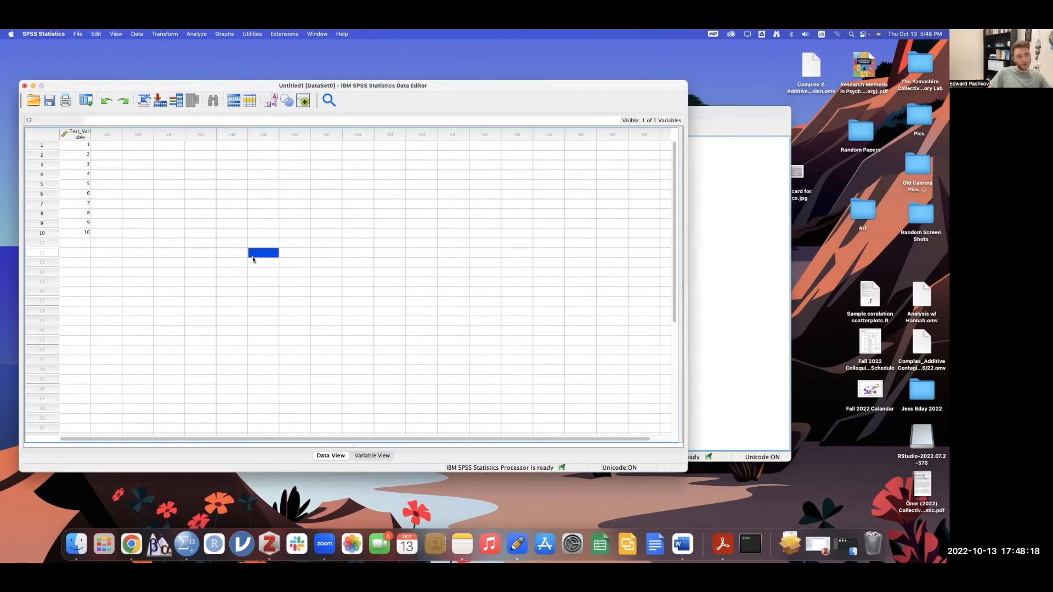
key(ctrl+Up)
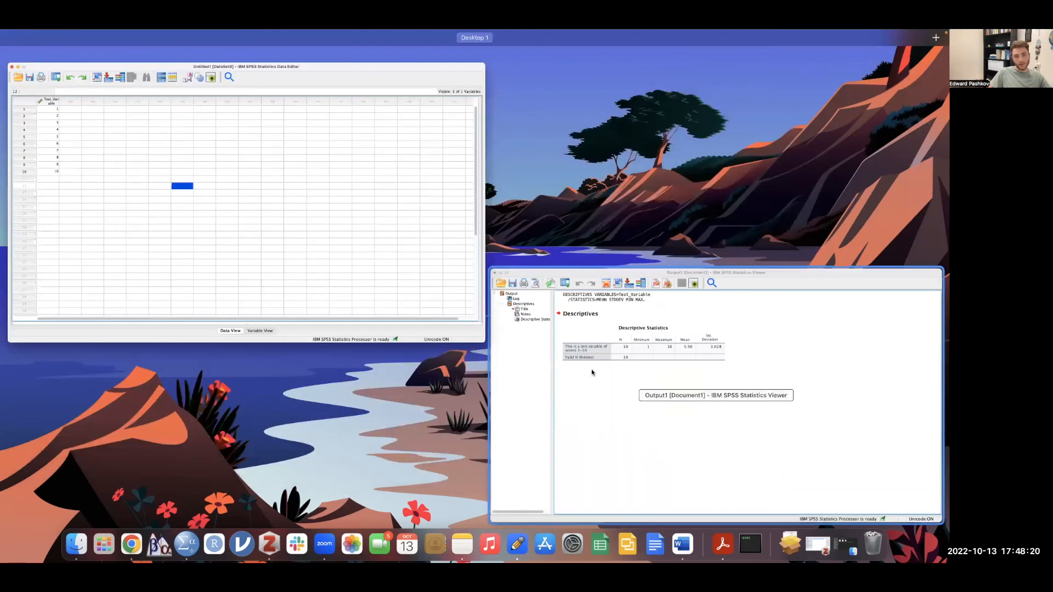
click(268, 285)
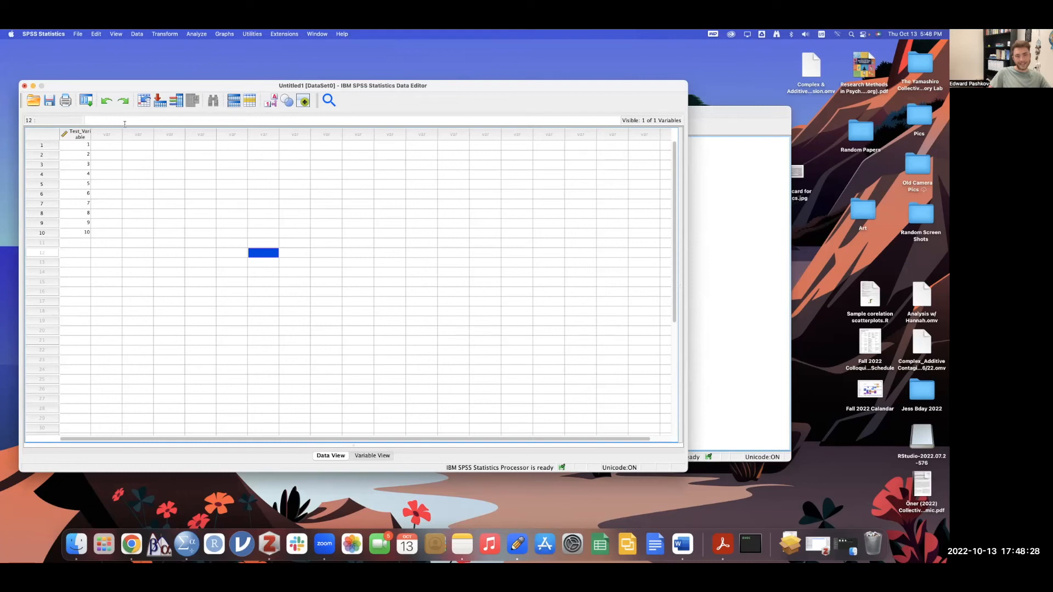
click(24, 87)
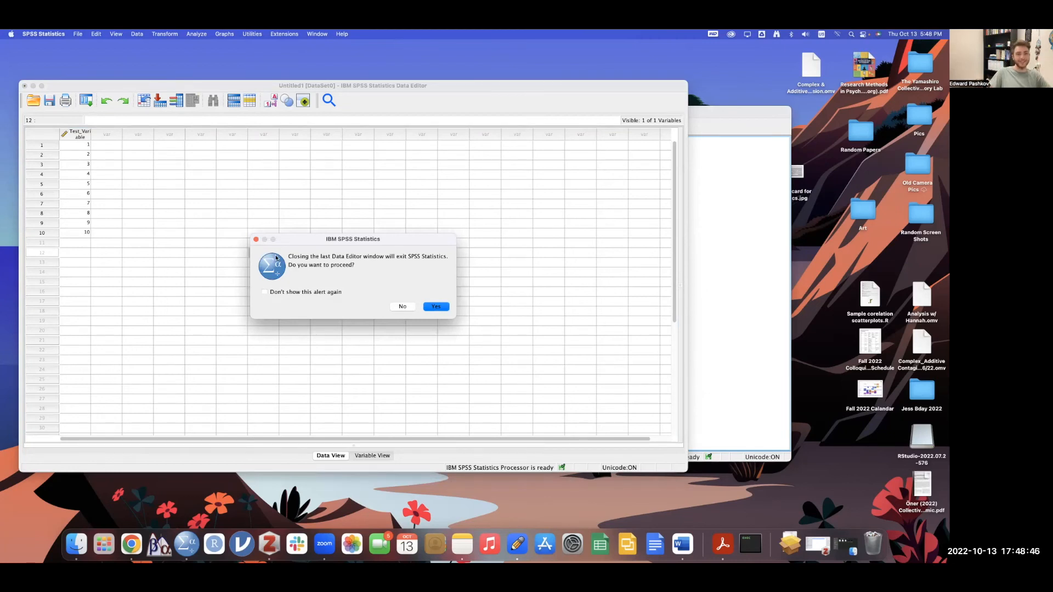
click(256, 240)
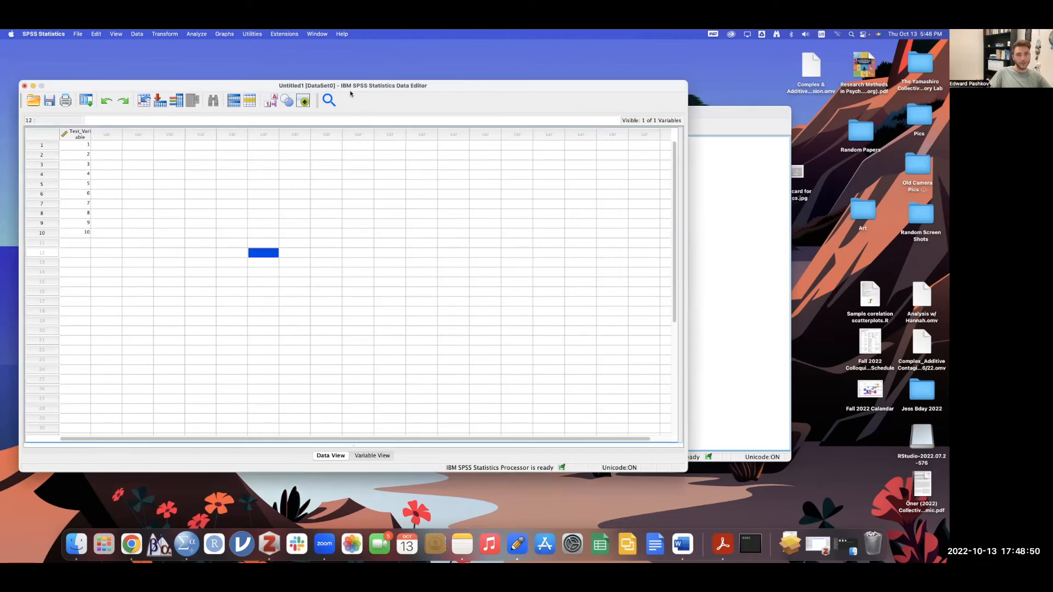
- Save the dataset to the Desktop as 'Intro SPSS Lecture Data Editor File.sav'
click(49, 101)
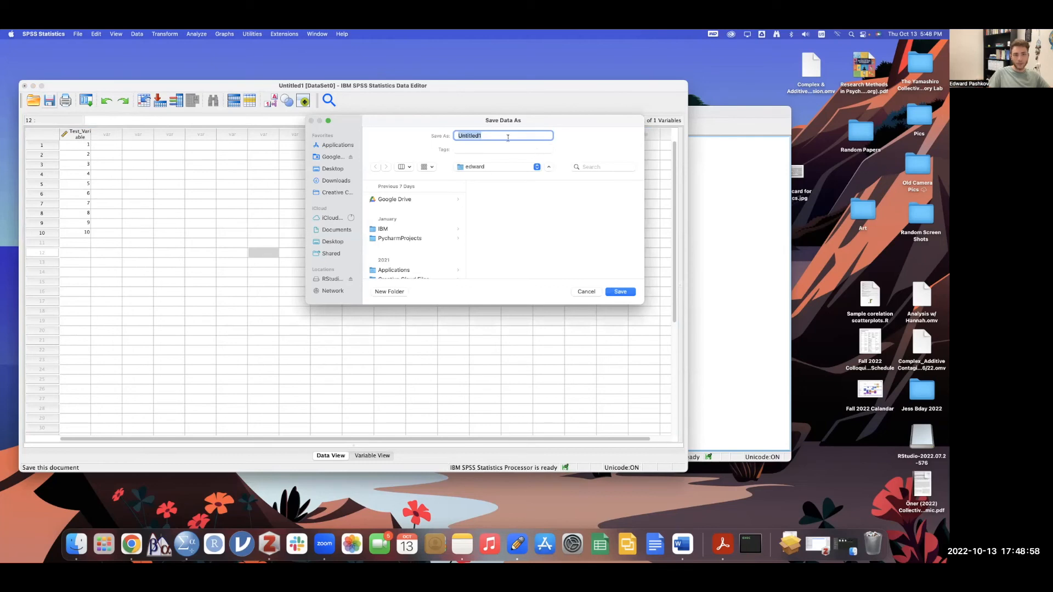
click(335, 169)
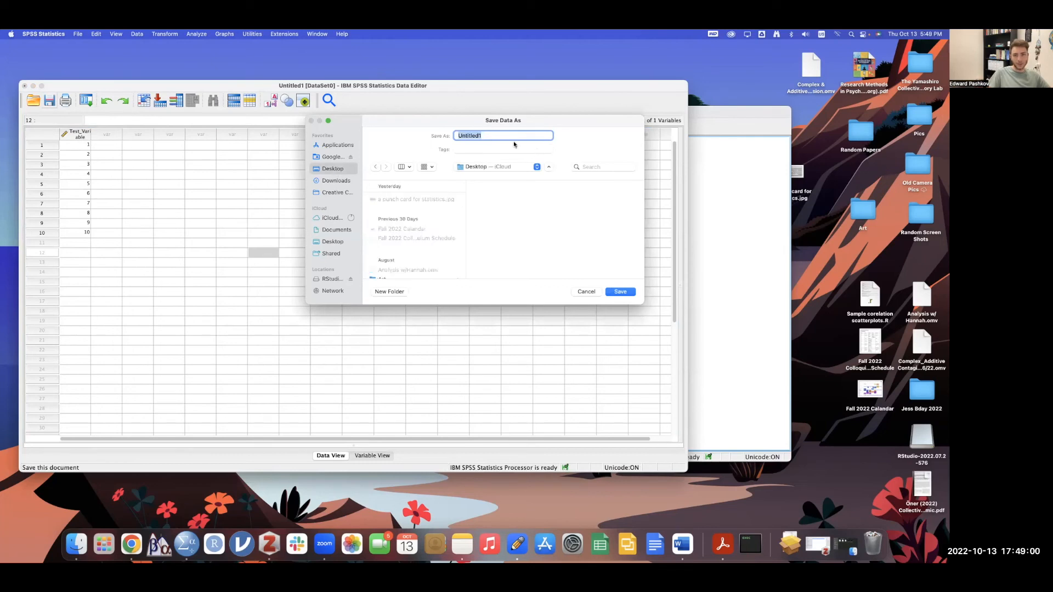
key(BackSpace)
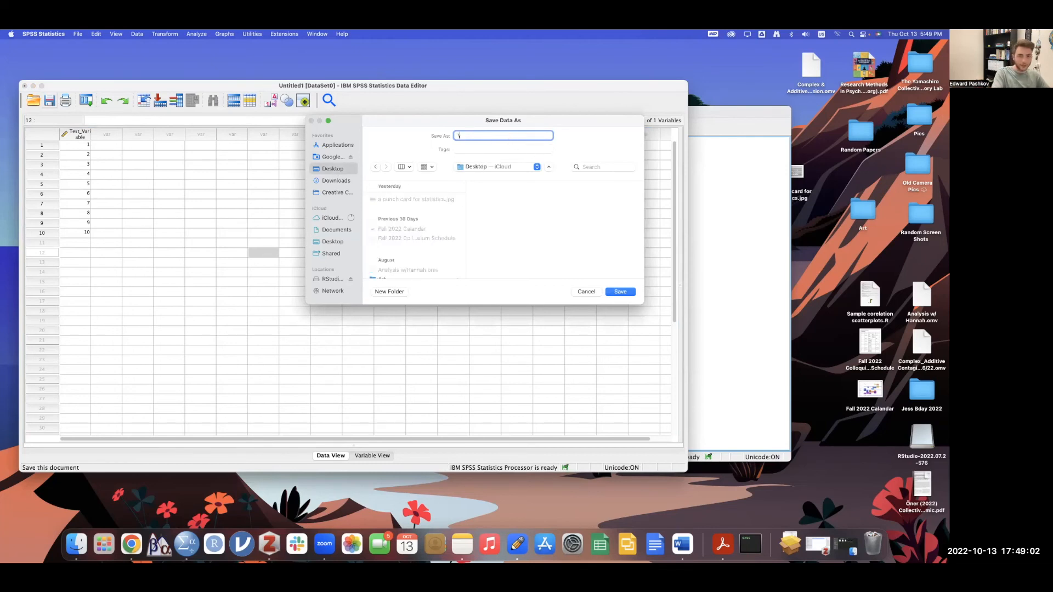
key(BackSpace)
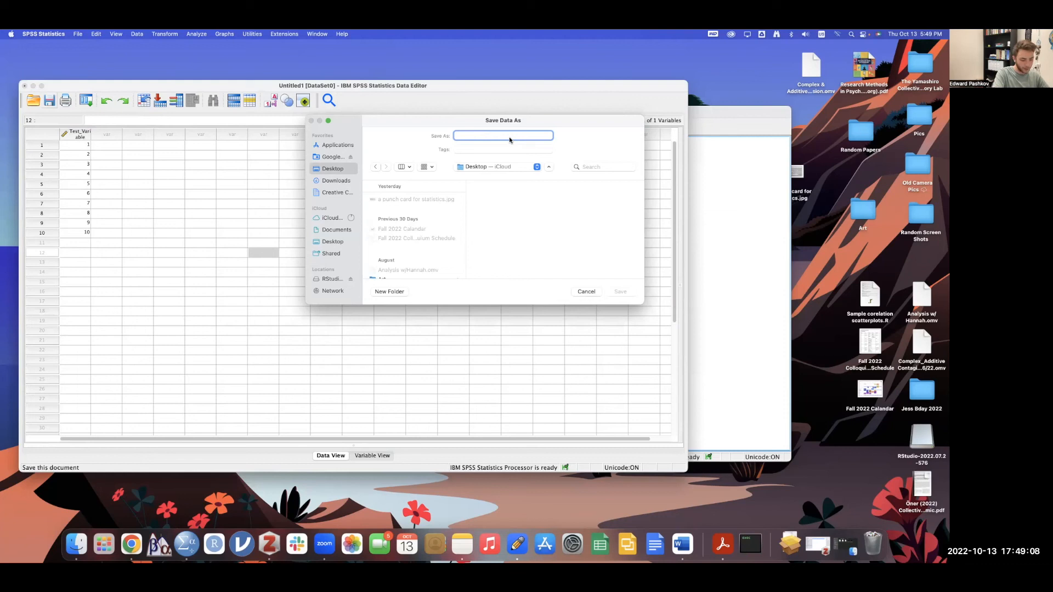
text(Intro SPSS Lecture)
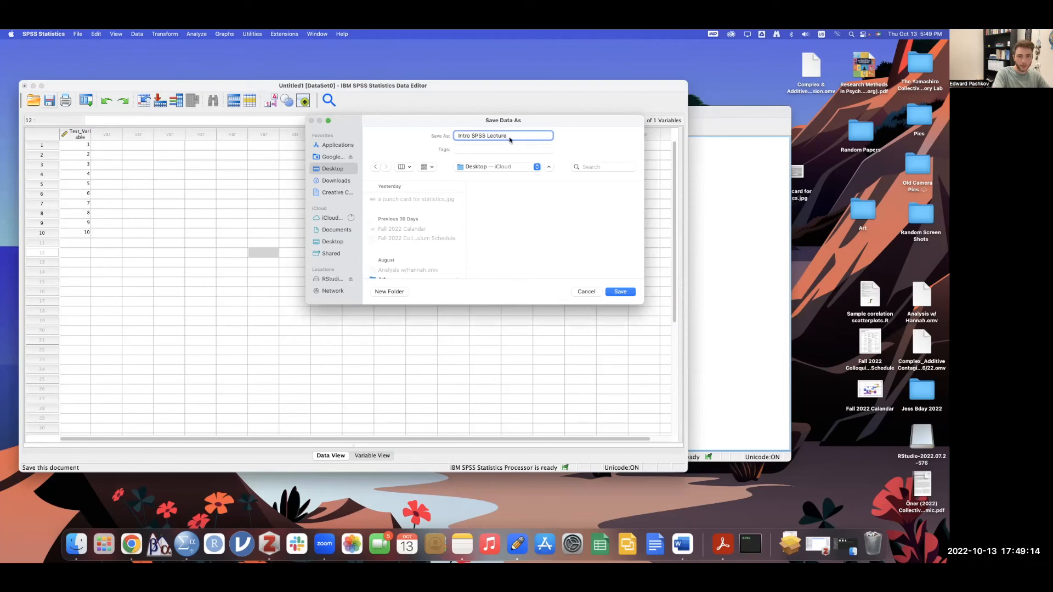
text( Data Editor File)
key(Return)
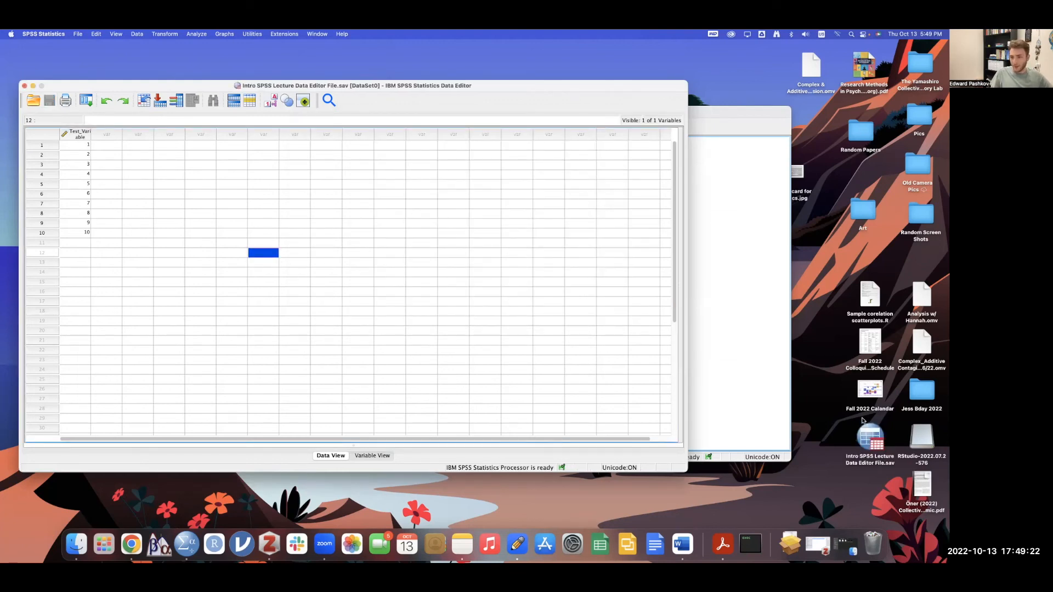
click(872, 449)
- Rearrange the .sav icon and Data Editor, then bring the Output Viewer with the SAVE OUTFILE log forward
drag(871, 449, 719, 79)
mouse_move(564, 84)
mouse_down()
mouse_move(564, 97)
mouse_move(559, 86)
mouse_up()
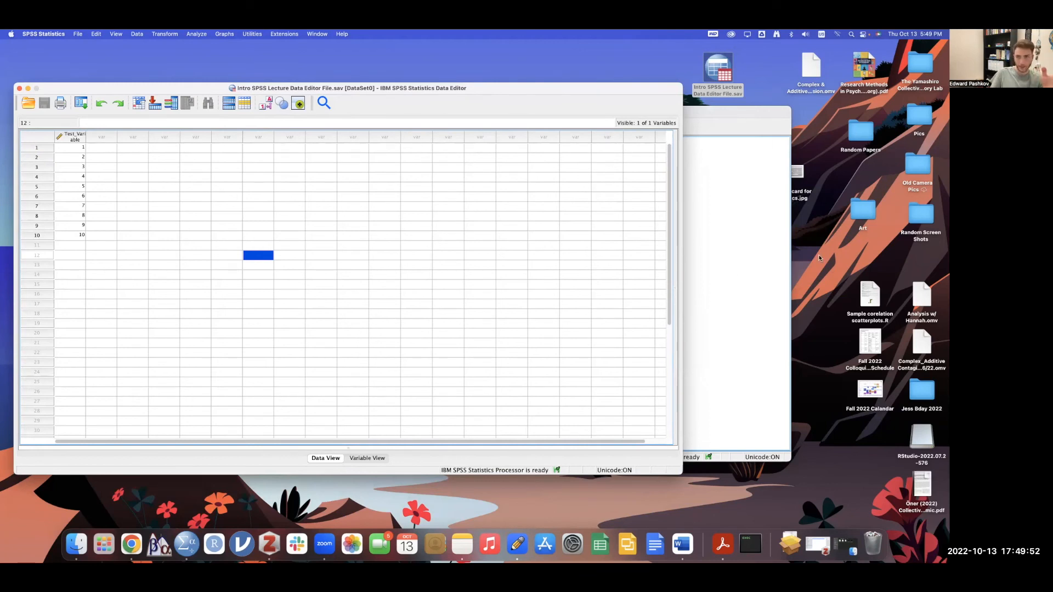
click(734, 247)
drag(559, 113, 445, 101)
- Select and activate the Descriptive Statistics table, checking its right-click actions
click(258, 235)
click(258, 215)
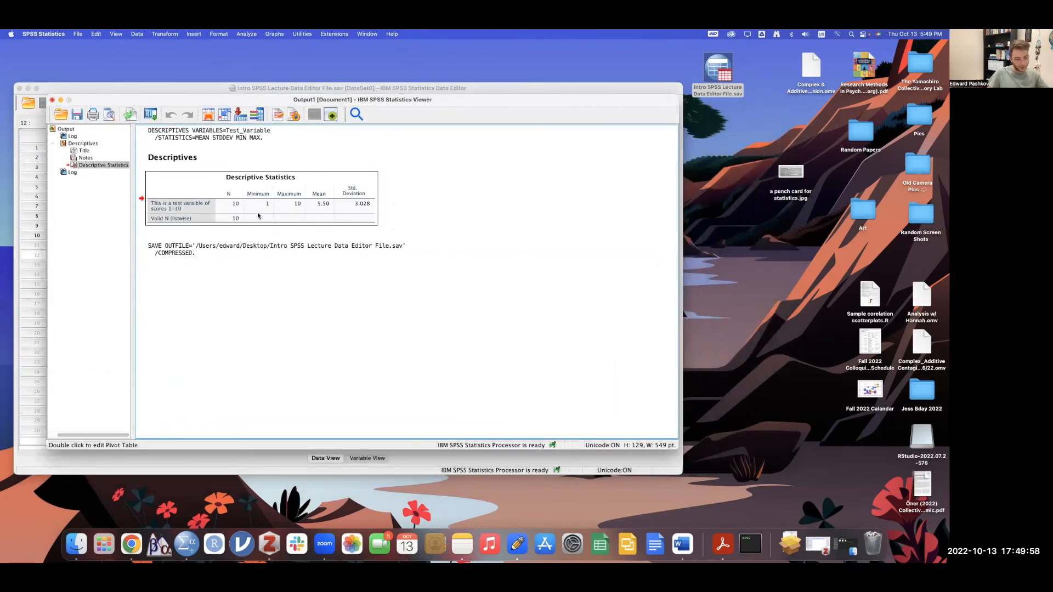
double_click(259, 215)
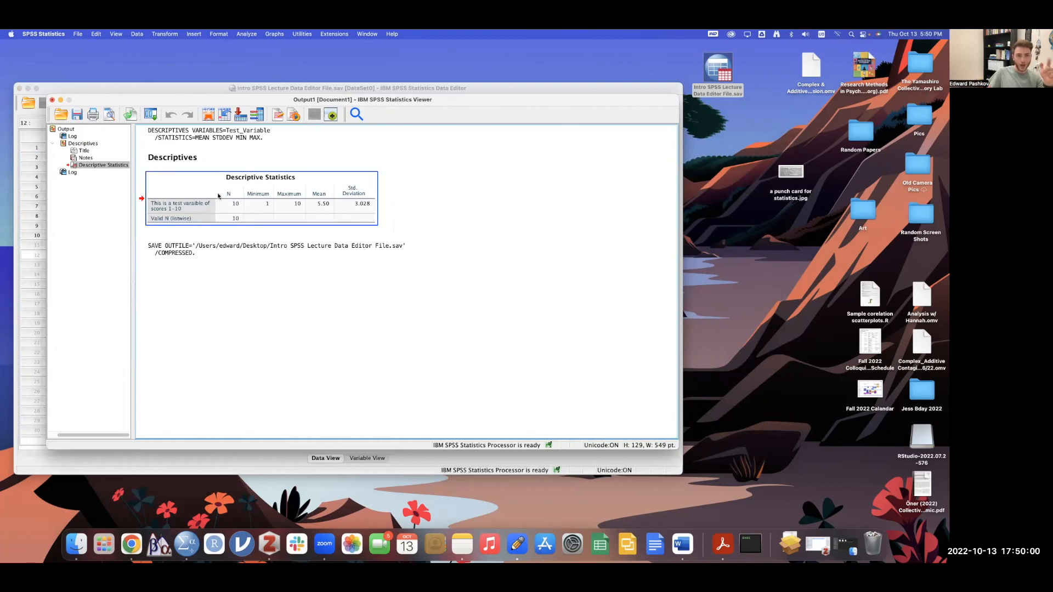
right_click(280, 179)
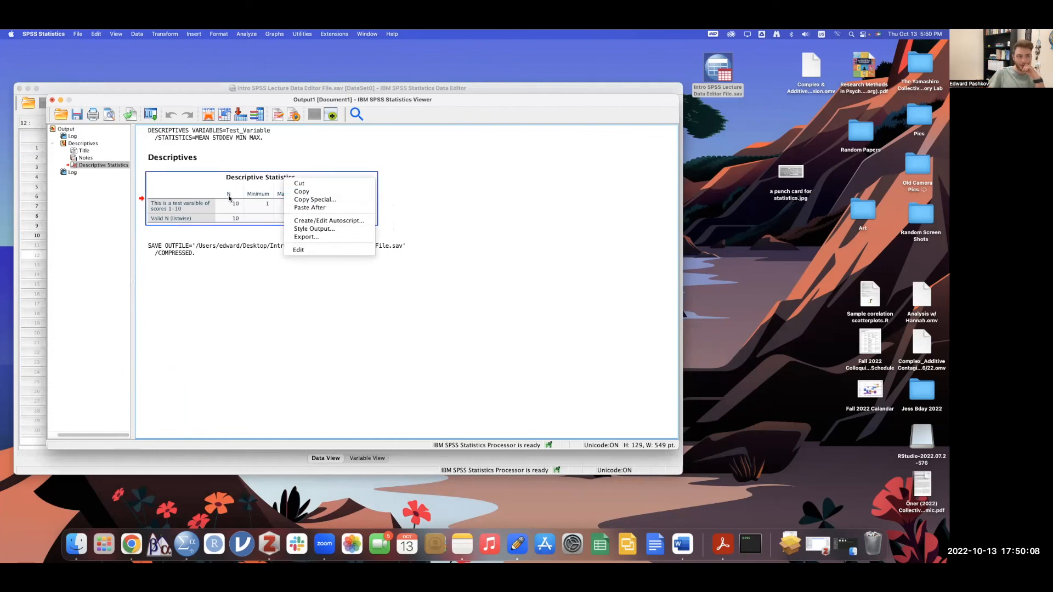
click(455, 191)
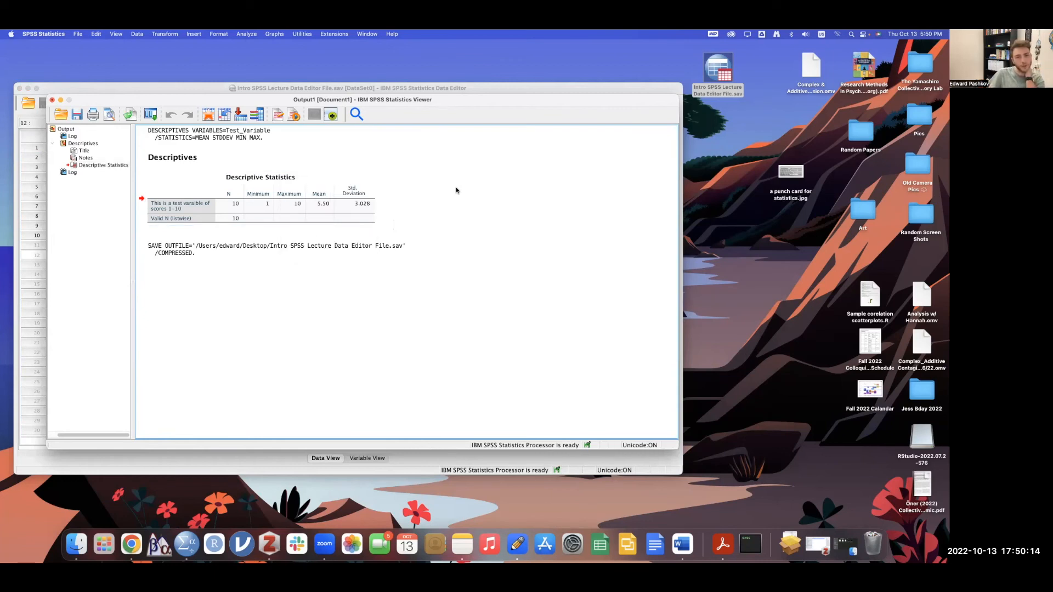
- Select the Descriptive Statistics table and open Save Output As with default name Output1
click(336, 207)
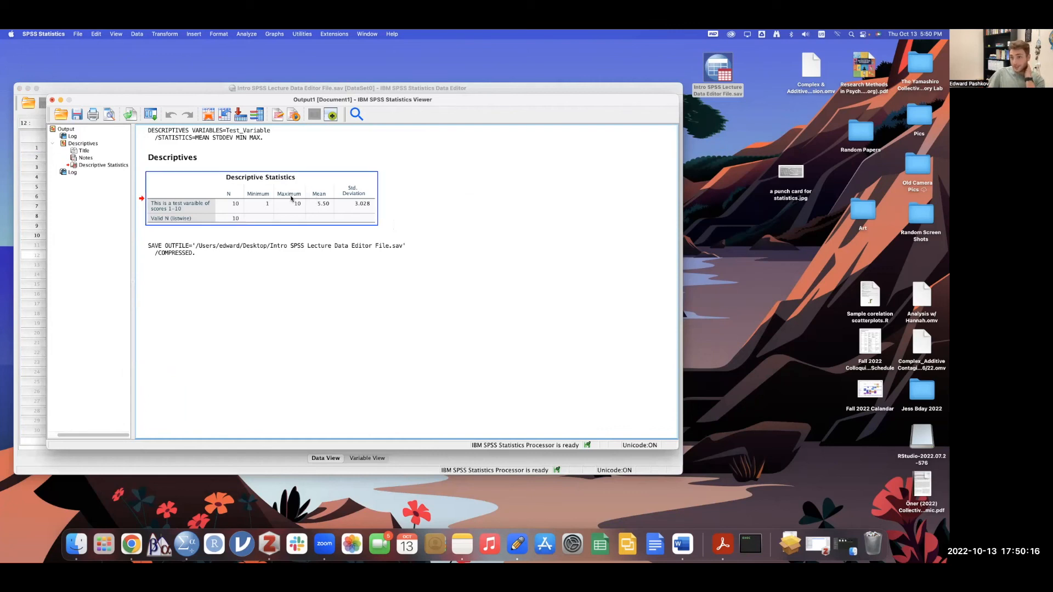
click(496, 268)
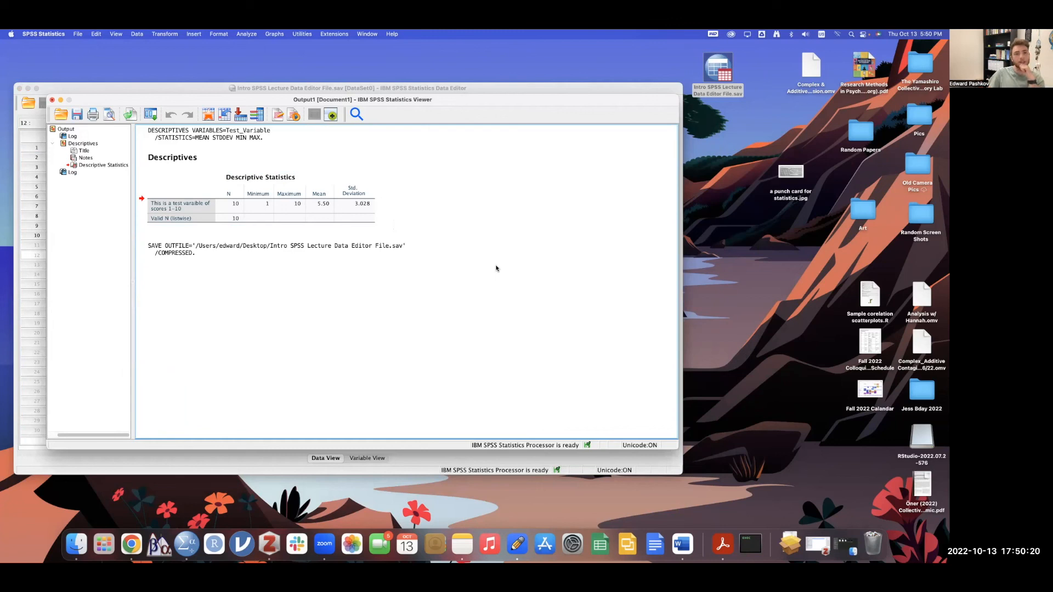
click(296, 192)
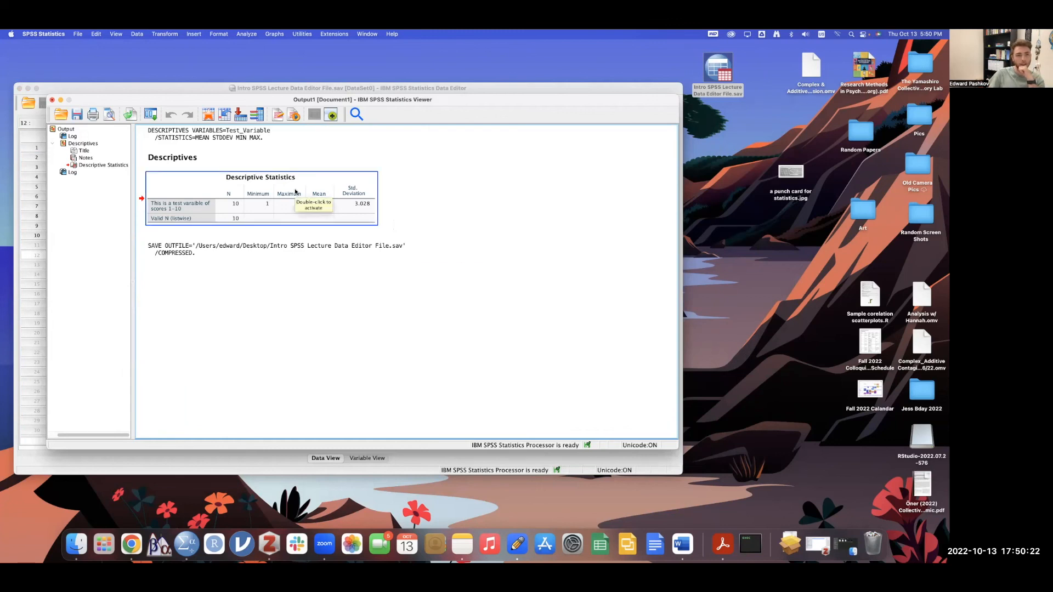
click(77, 113)
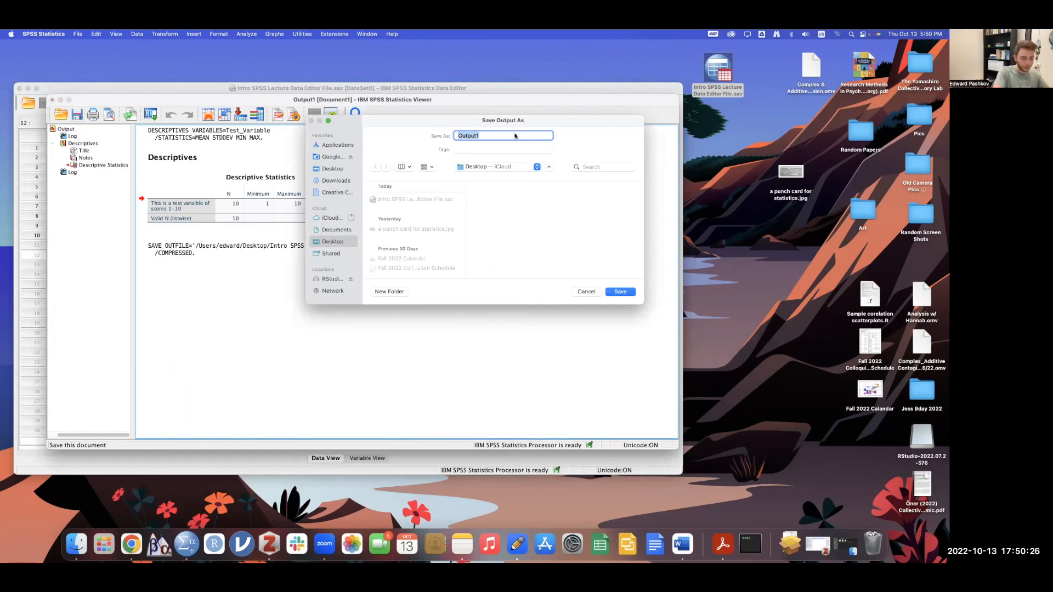
- Save the output to the Desktop as 'Intro SPSS Lecture Output file'
key(BackSpace)
text(Int)
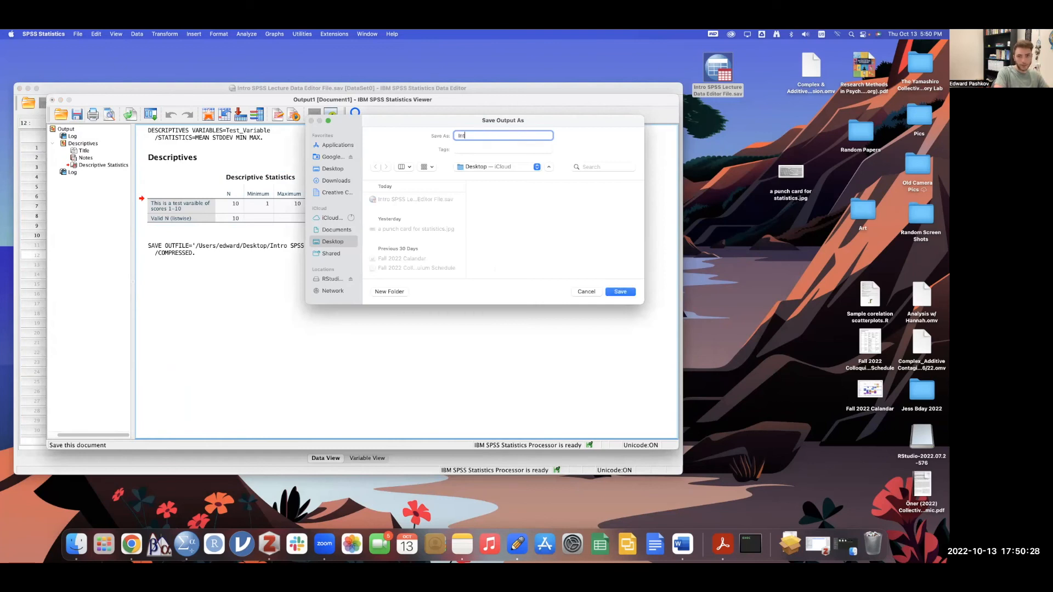
text(ro SPSS Lecture Data F)
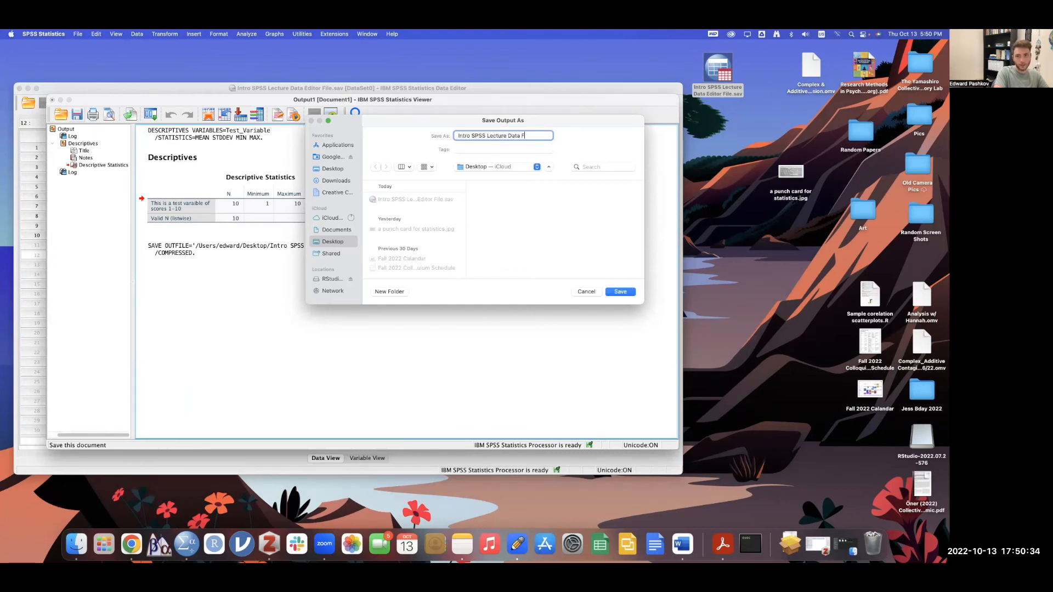
text(i)
key(BackSpace)
key(BackSpace)
key(BackSpace)
key(BackSpace)
key(BackSpace)
key(BackSpace)
key(BackSpace)
text(Output file)
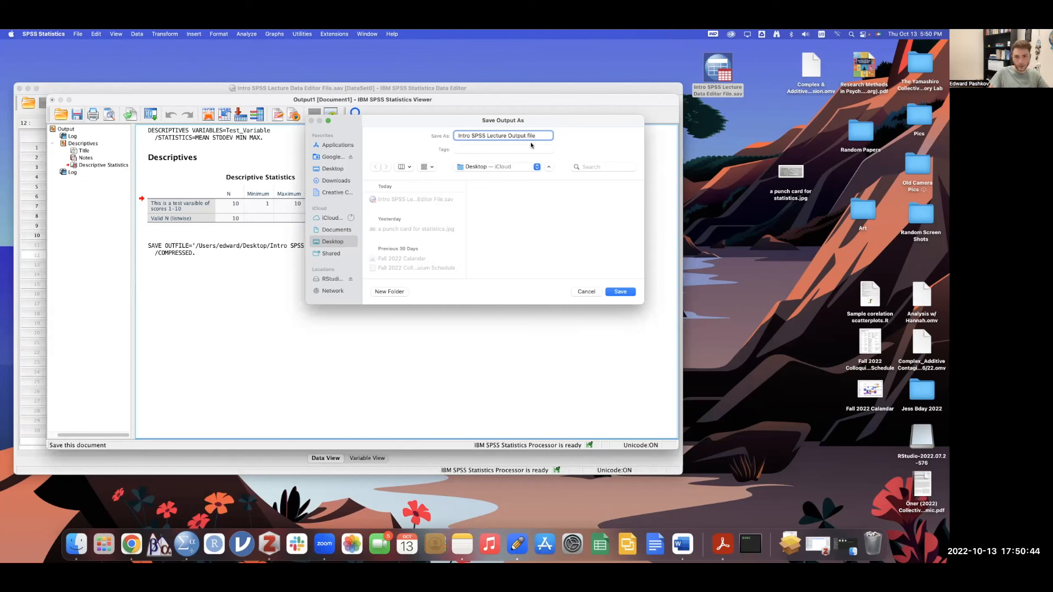
click(333, 169)
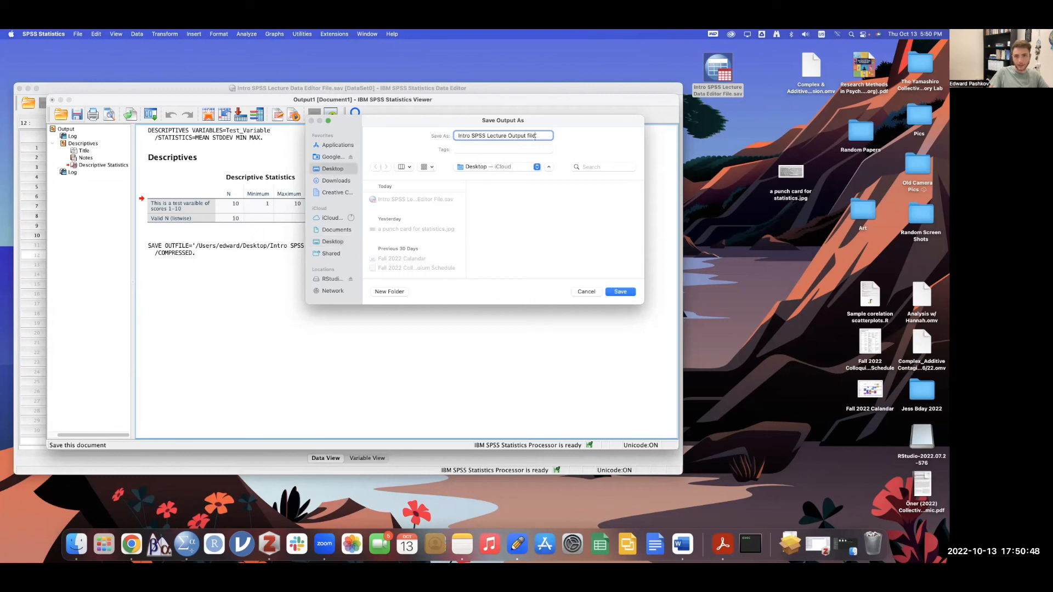
click(494, 167)
click(494, 167)
click(619, 293)
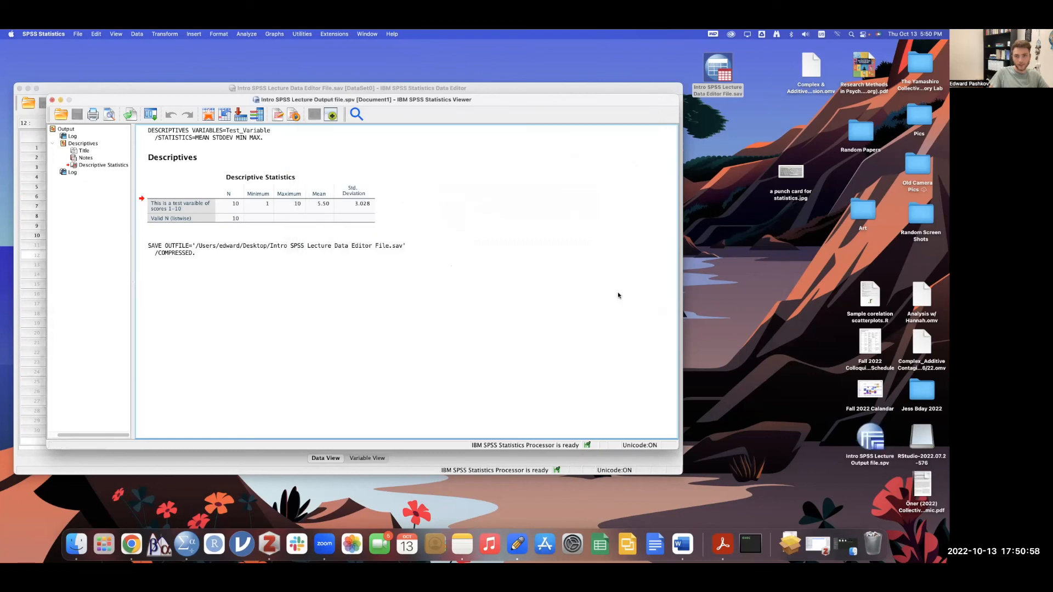
- Place the Intro SPSS Lecture Output file.spv icon under the .sav icon and reactivate the Viewer
drag(871, 436, 720, 122)
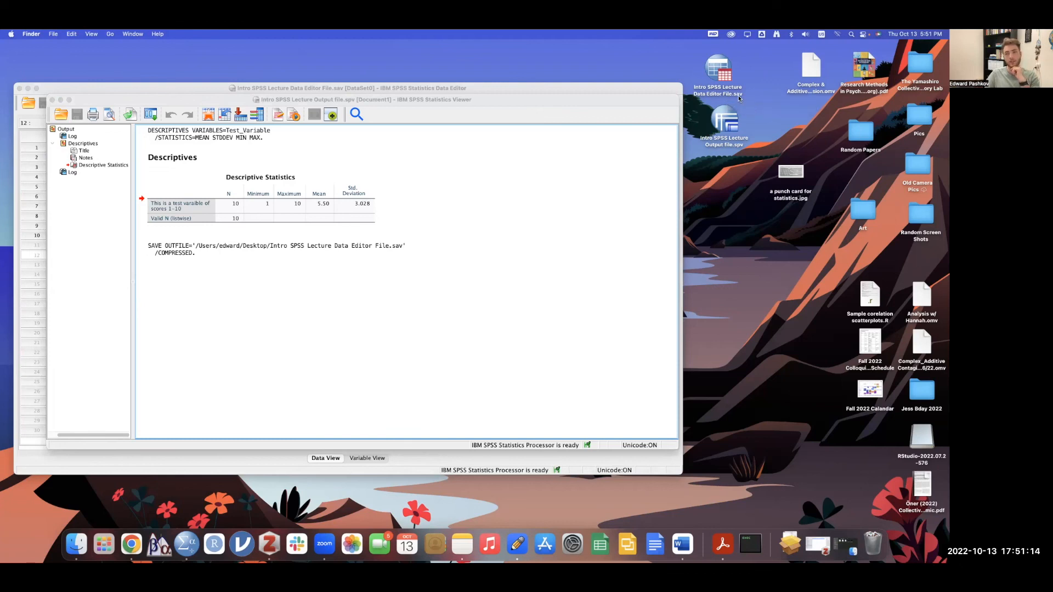
click(433, 282)
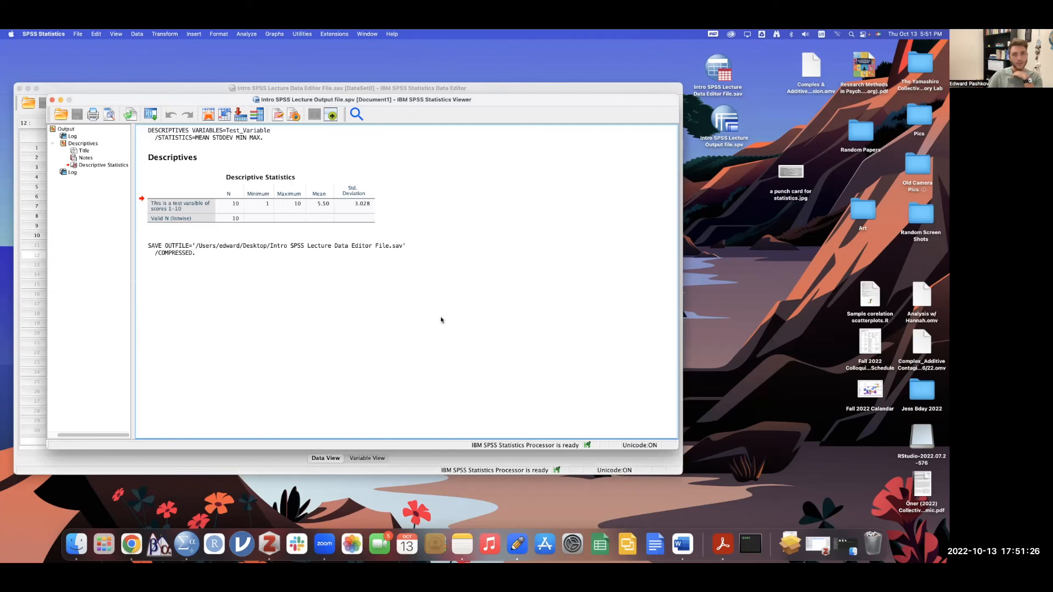
- Move the Data Editor up-left and the output Viewer above the Dock, keeping the Viewer in front
drag(422, 99, 505, 326)
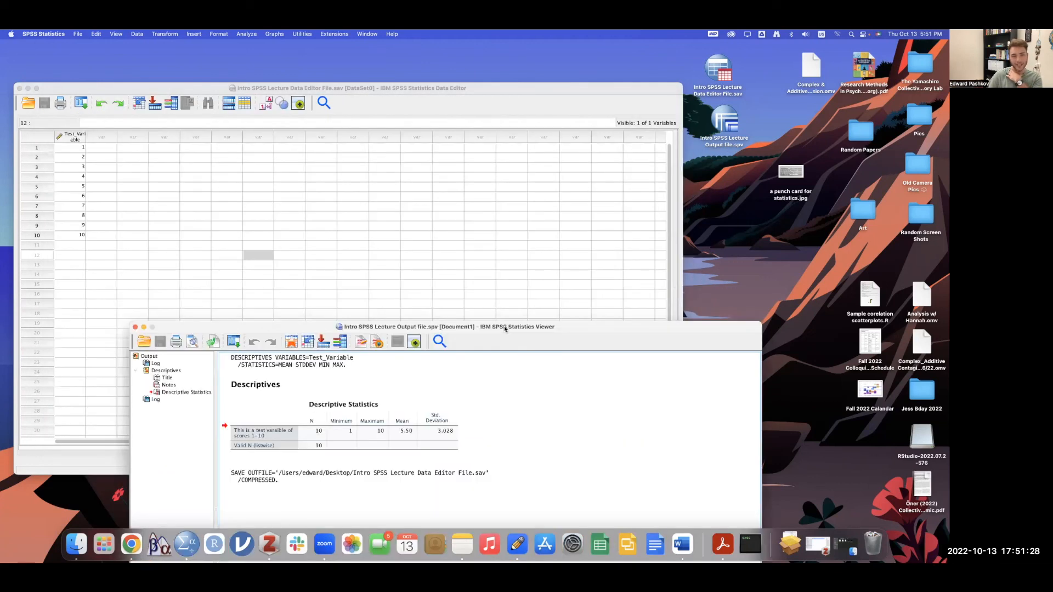
drag(377, 92, 369, 51)
click(683, 330)
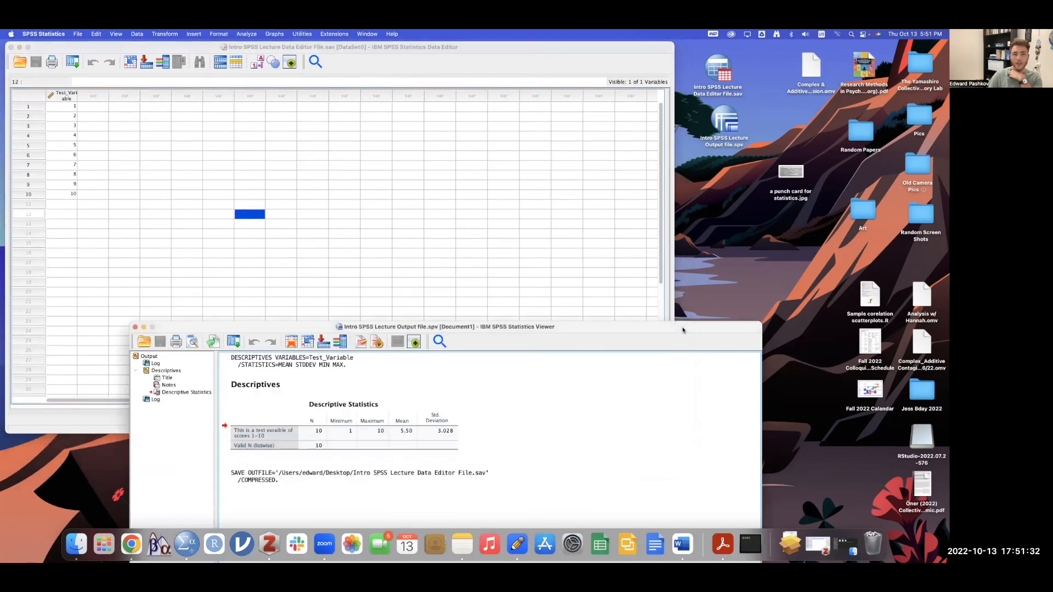
drag(492, 327, 429, 112)
click(371, 269)
click(355, 302)
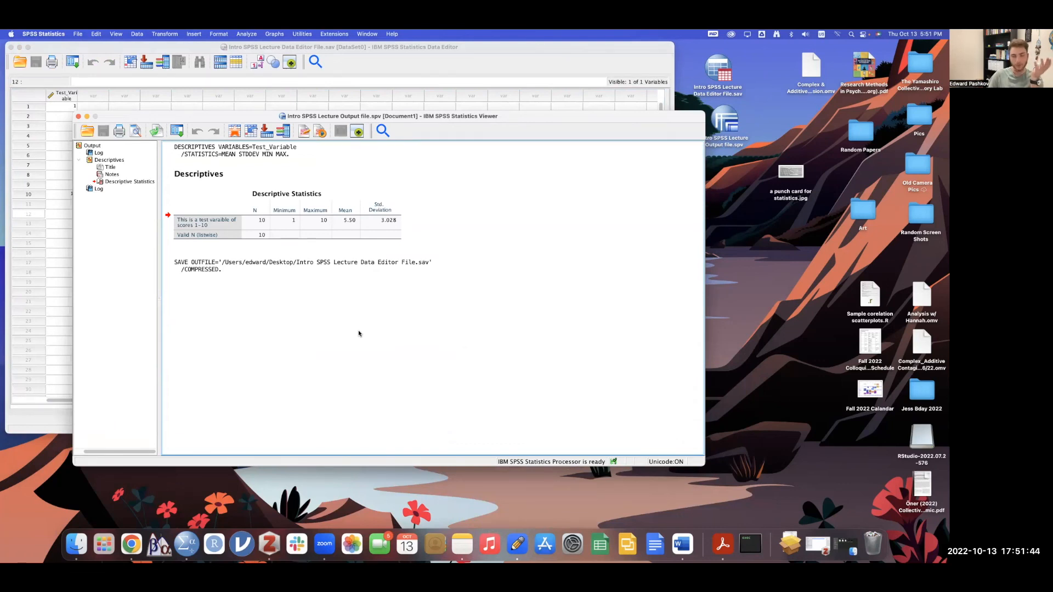
- Select the DESCRIPTIVES log entry and the Descriptive Statistics table in the Viewer
click(292, 155)
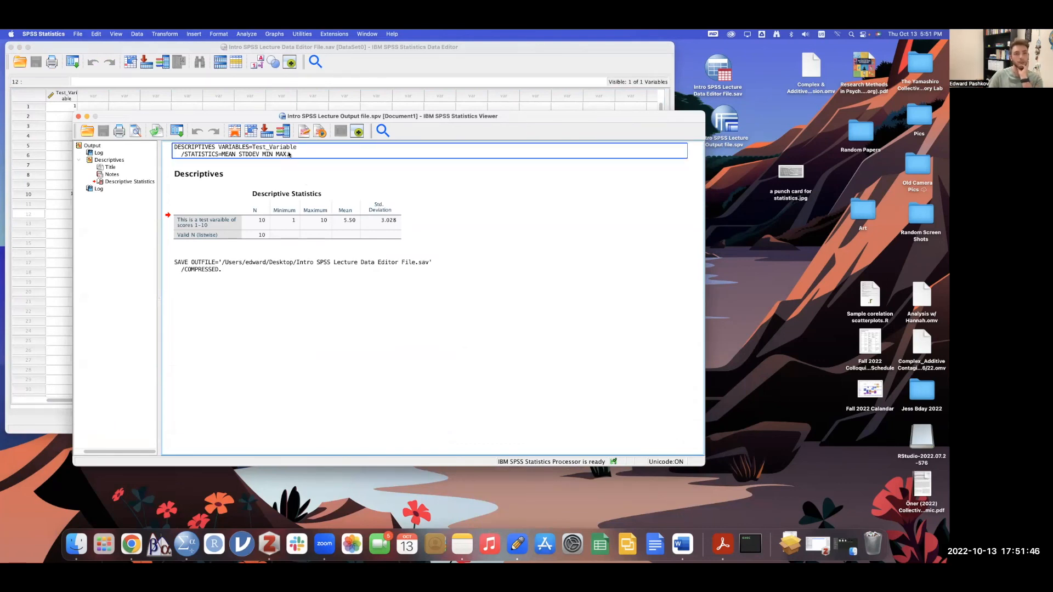
click(171, 161)
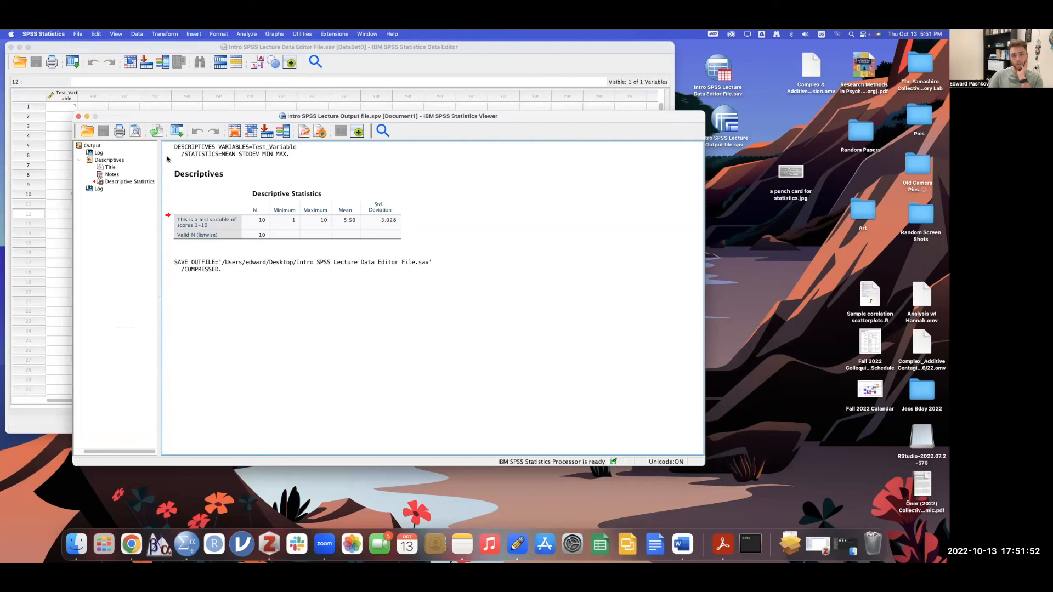
click(220, 149)
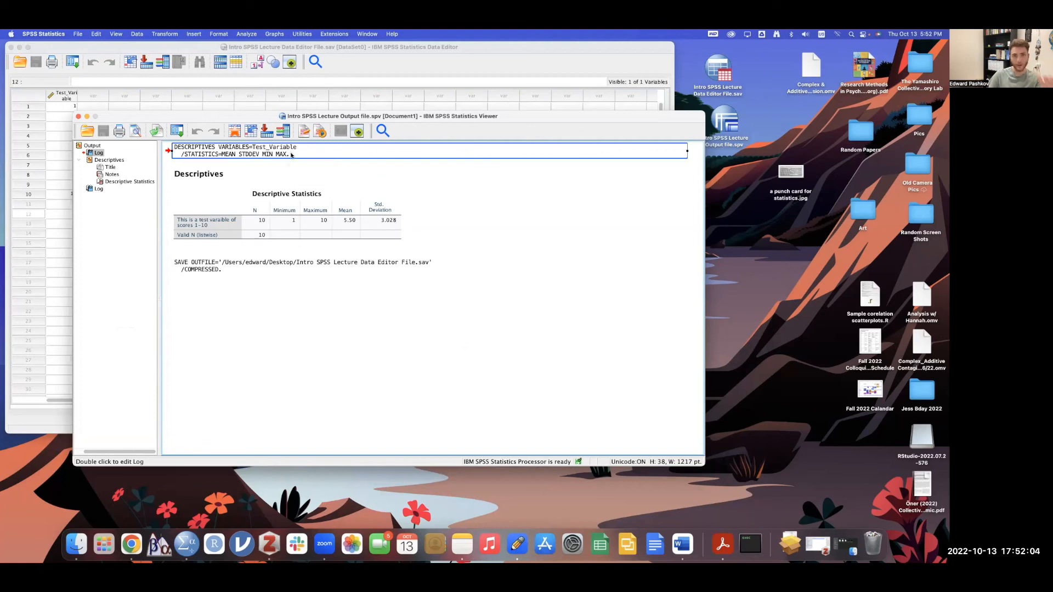
click(264, 204)
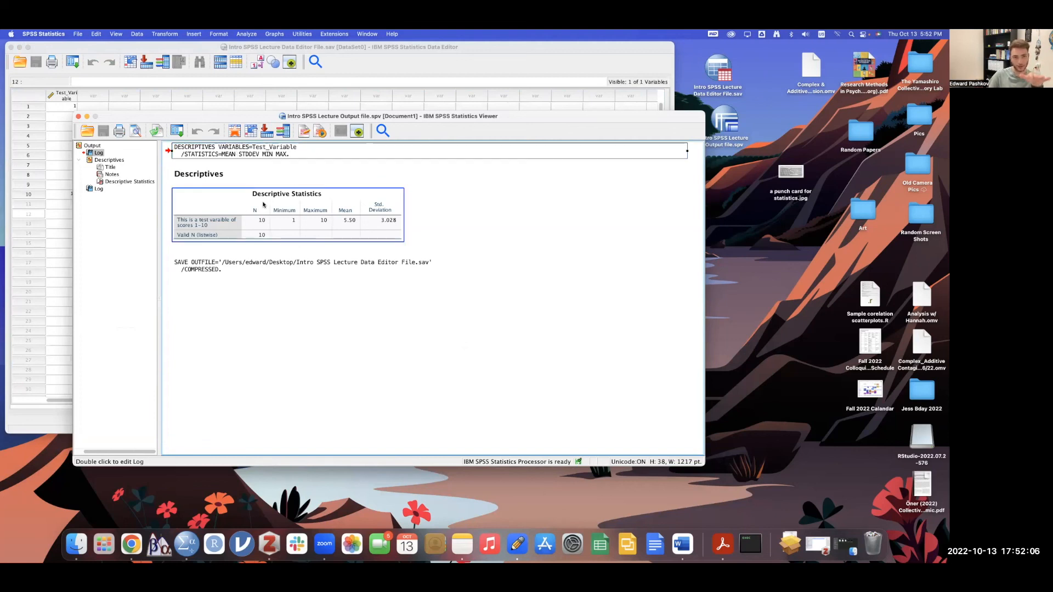
click(477, 233)
click(282, 253)
click(238, 188)
- Reselect the table and DESCRIPTIVES log block, then bring the Test_Variable Data Editor forward
click(218, 156)
click(324, 218)
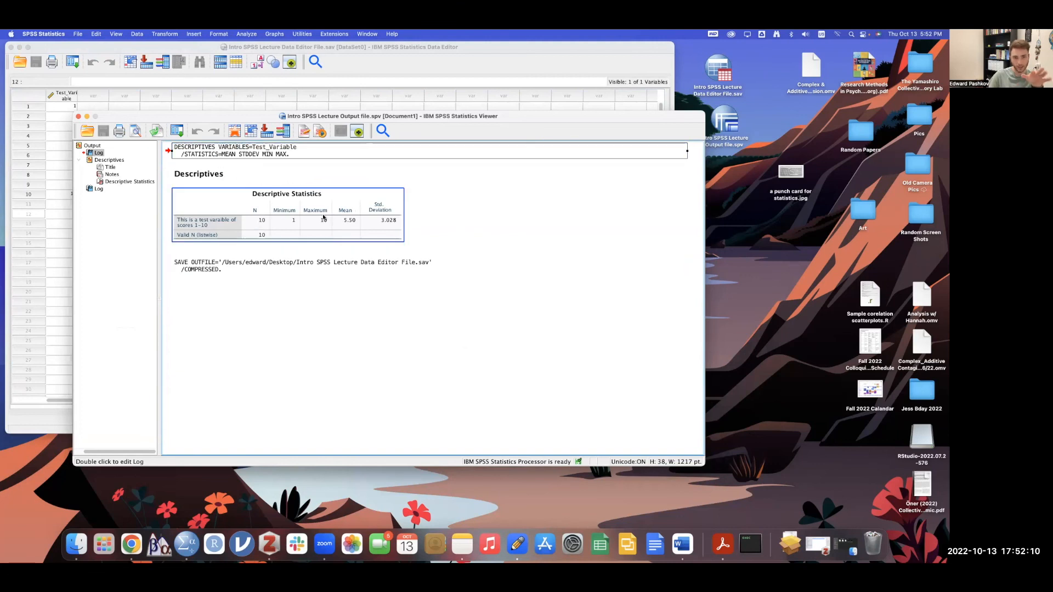
click(307, 264)
click(329, 151)
click(469, 161)
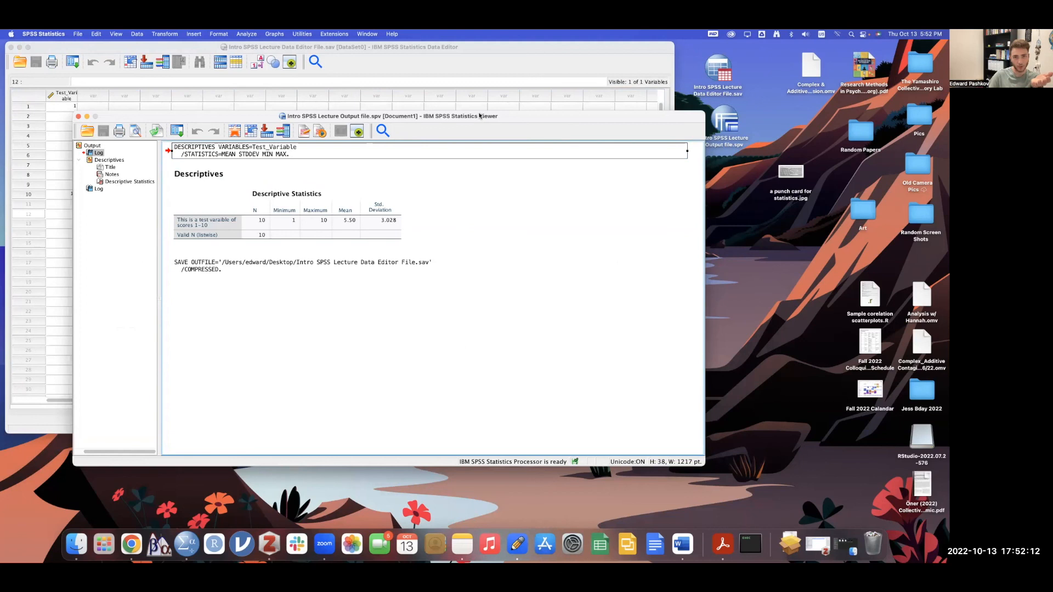
click(278, 157)
click(275, 161)
click(254, 150)
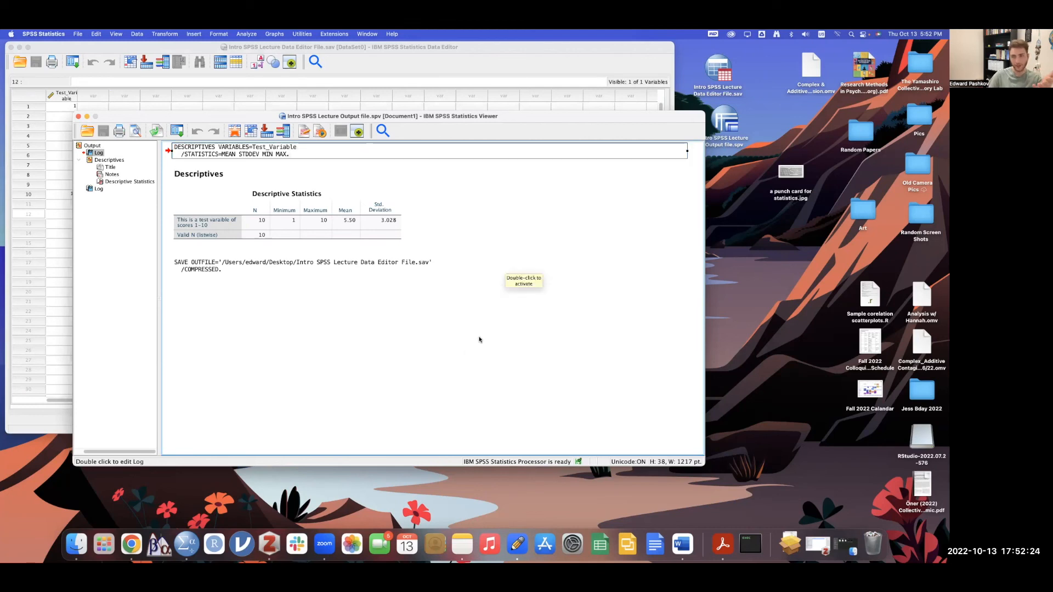
click(358, 52)
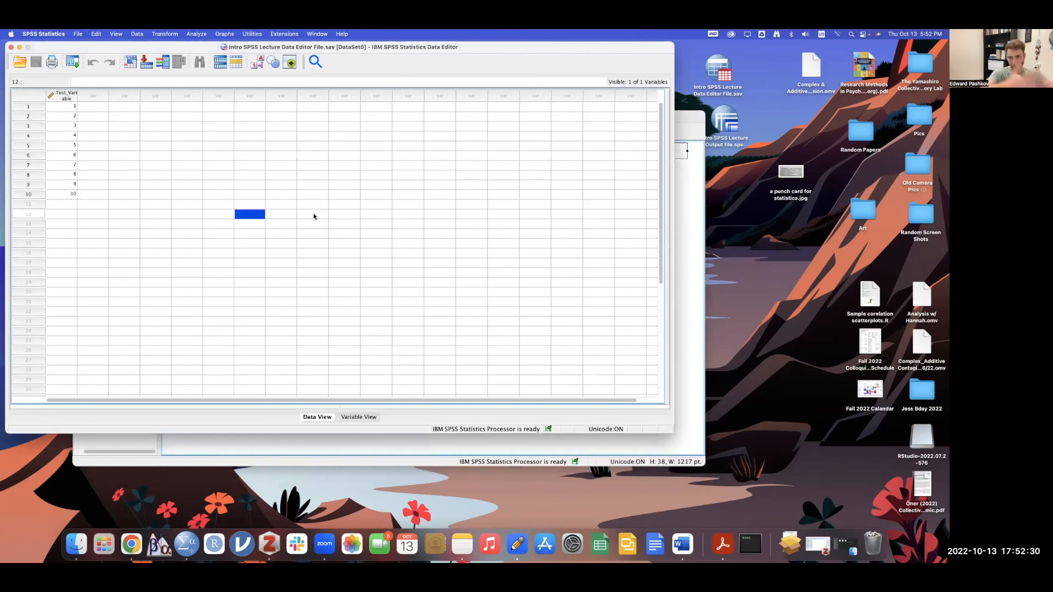
- Bring the output Viewer with the Descriptive Statistics table back in front via Mission Control, with nothing selected
key(ctrl+Up)
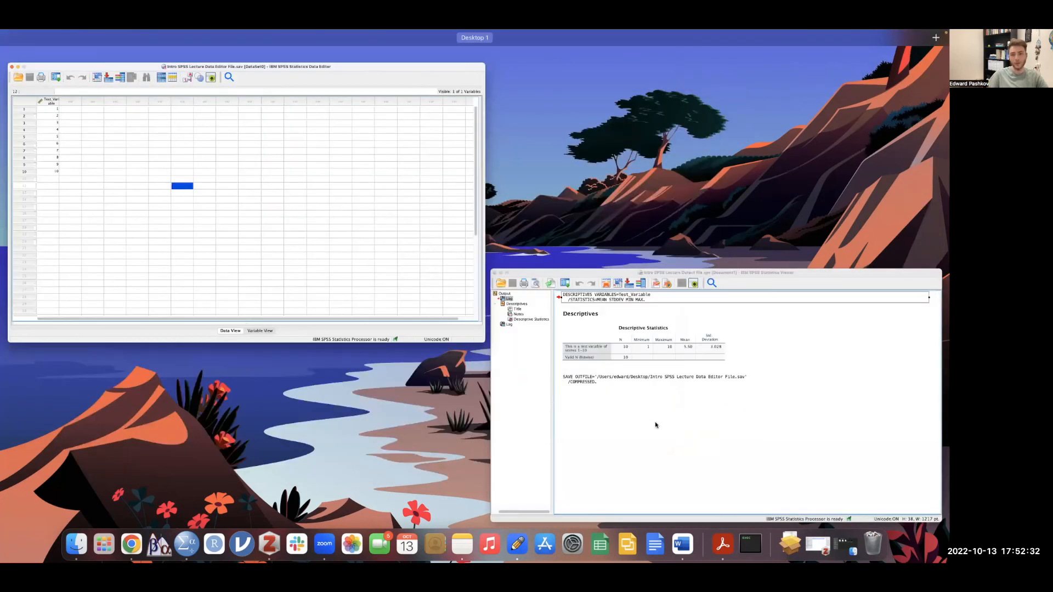
key(ctrl+Up)
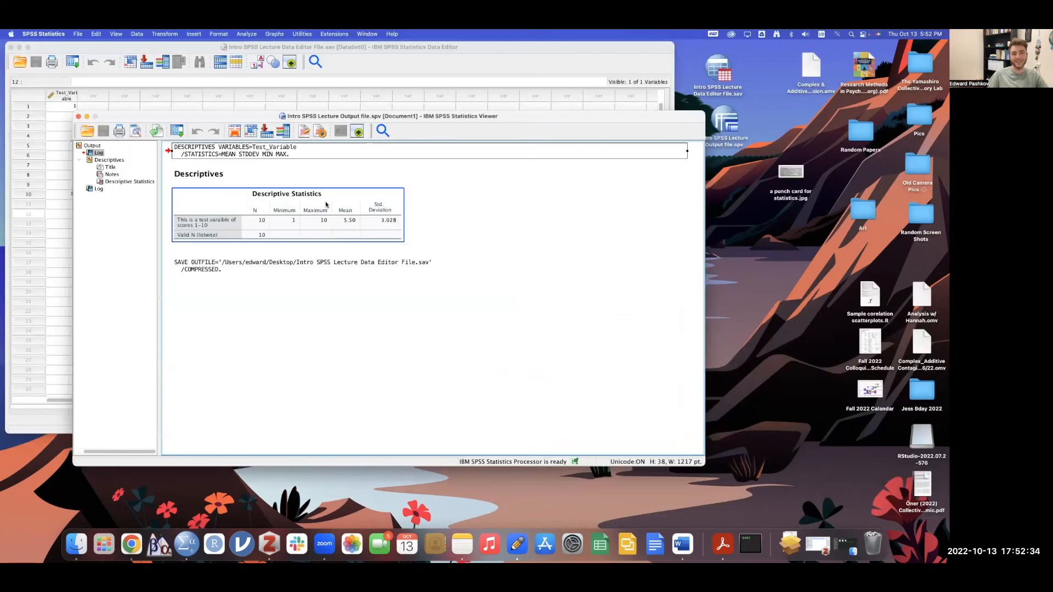
click(523, 234)
click(522, 234)
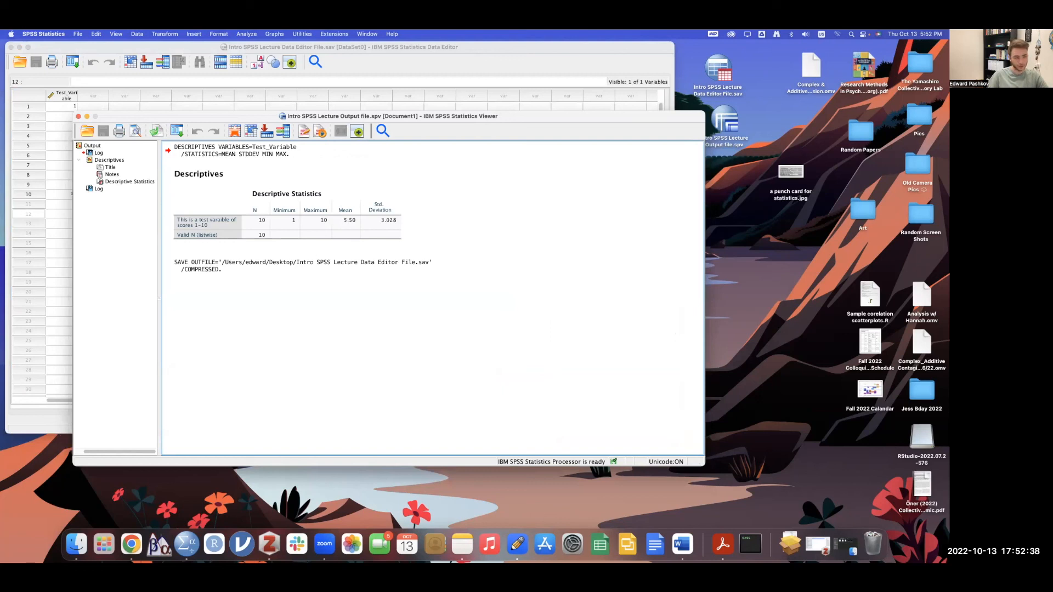